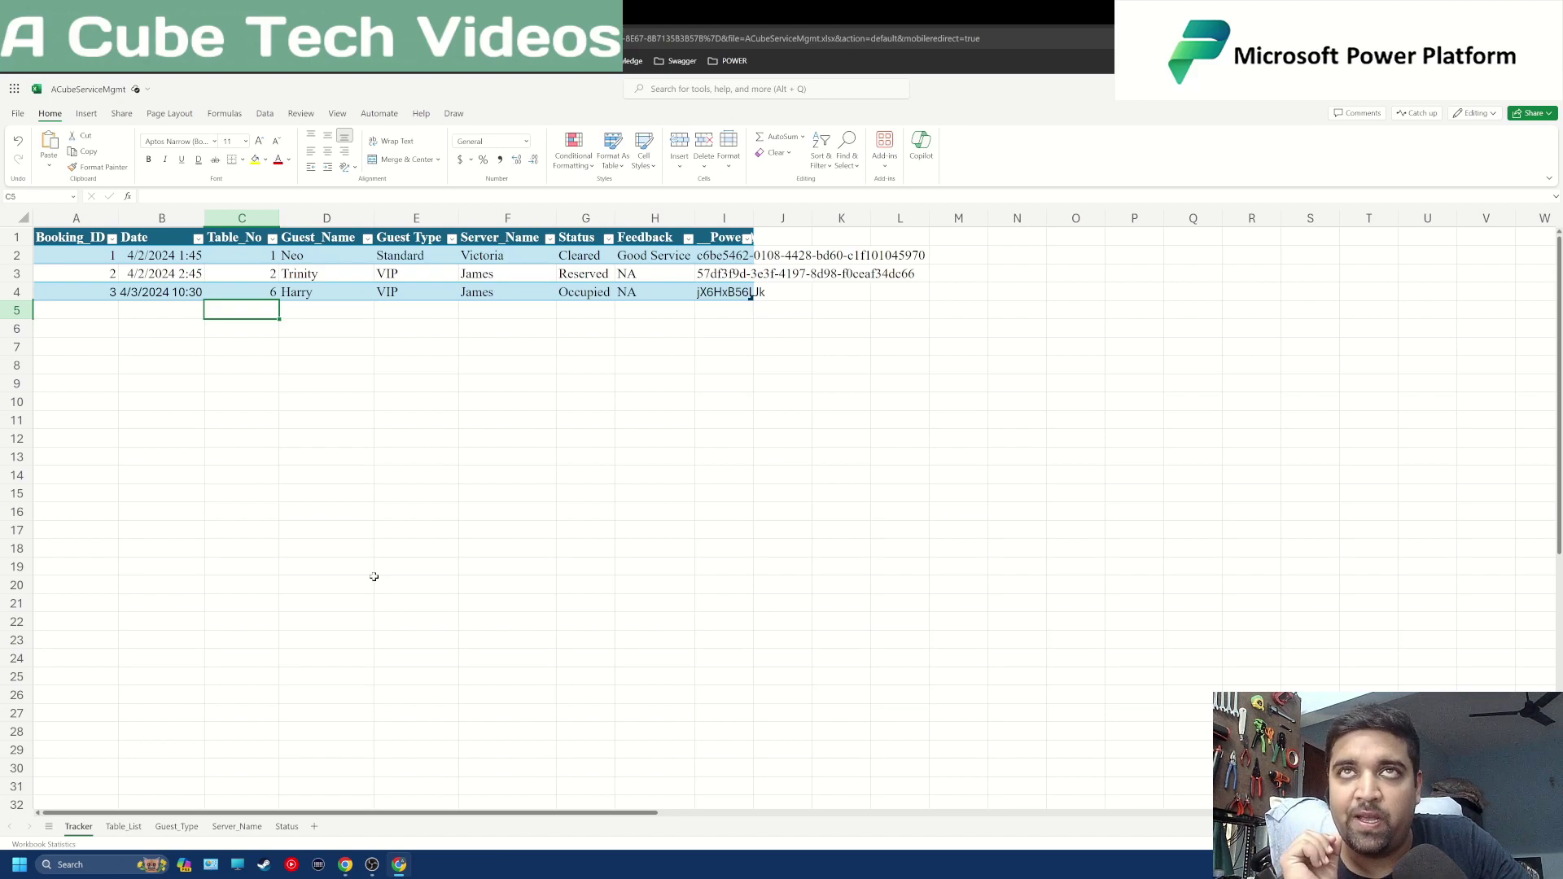
Review the Guest Type, Server_Name and Status columns of the Tracker sheet and the Table_List, Guest_Type and Server_Name lookup sheets.
click(405, 237)
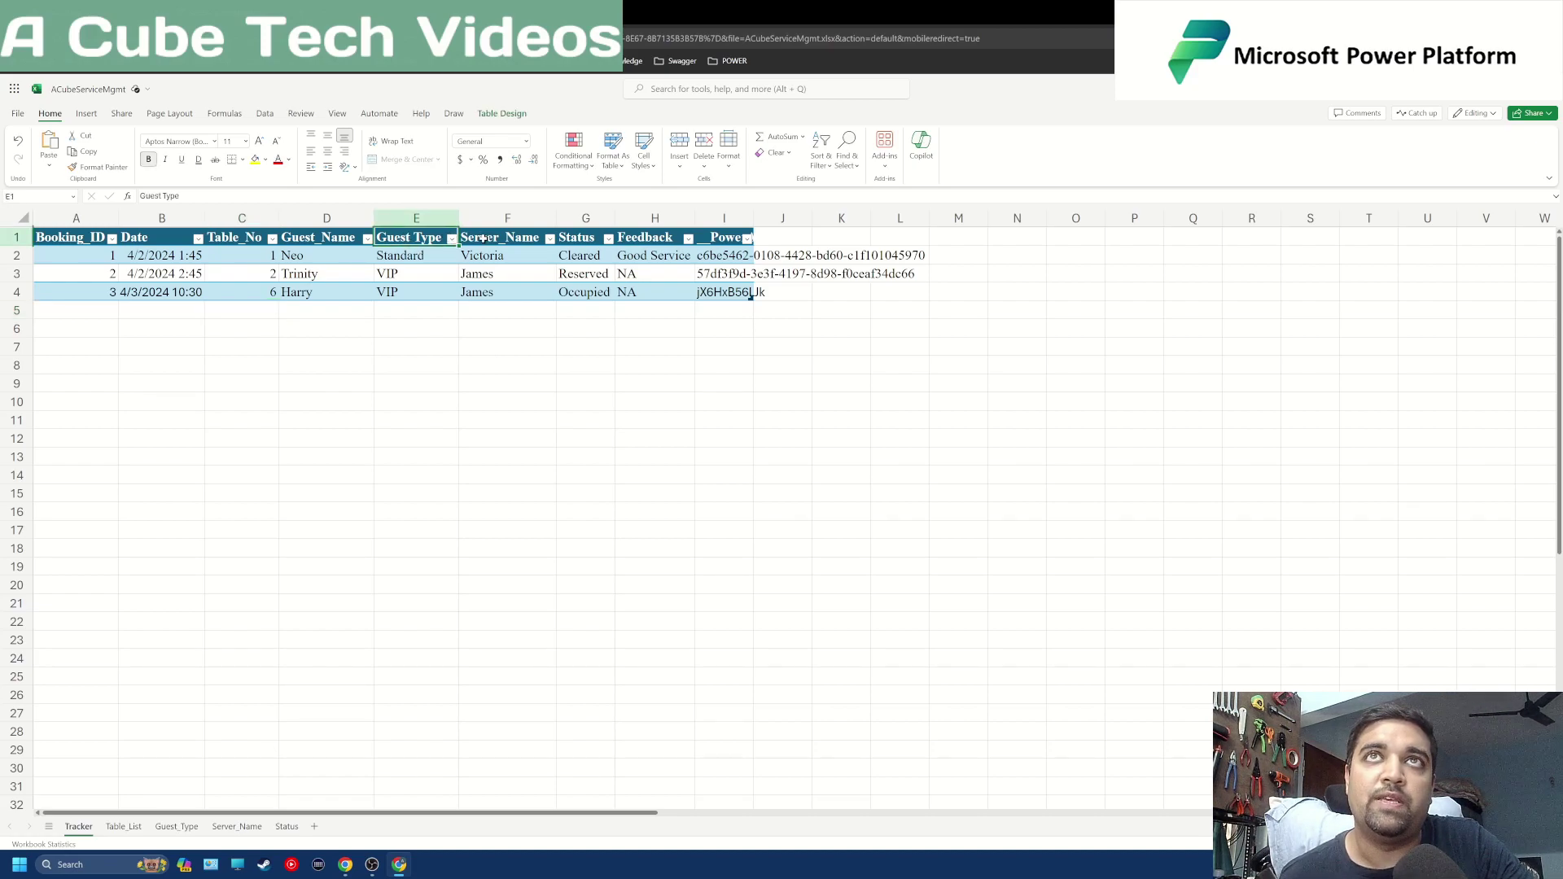
click(488, 238)
click(573, 238)
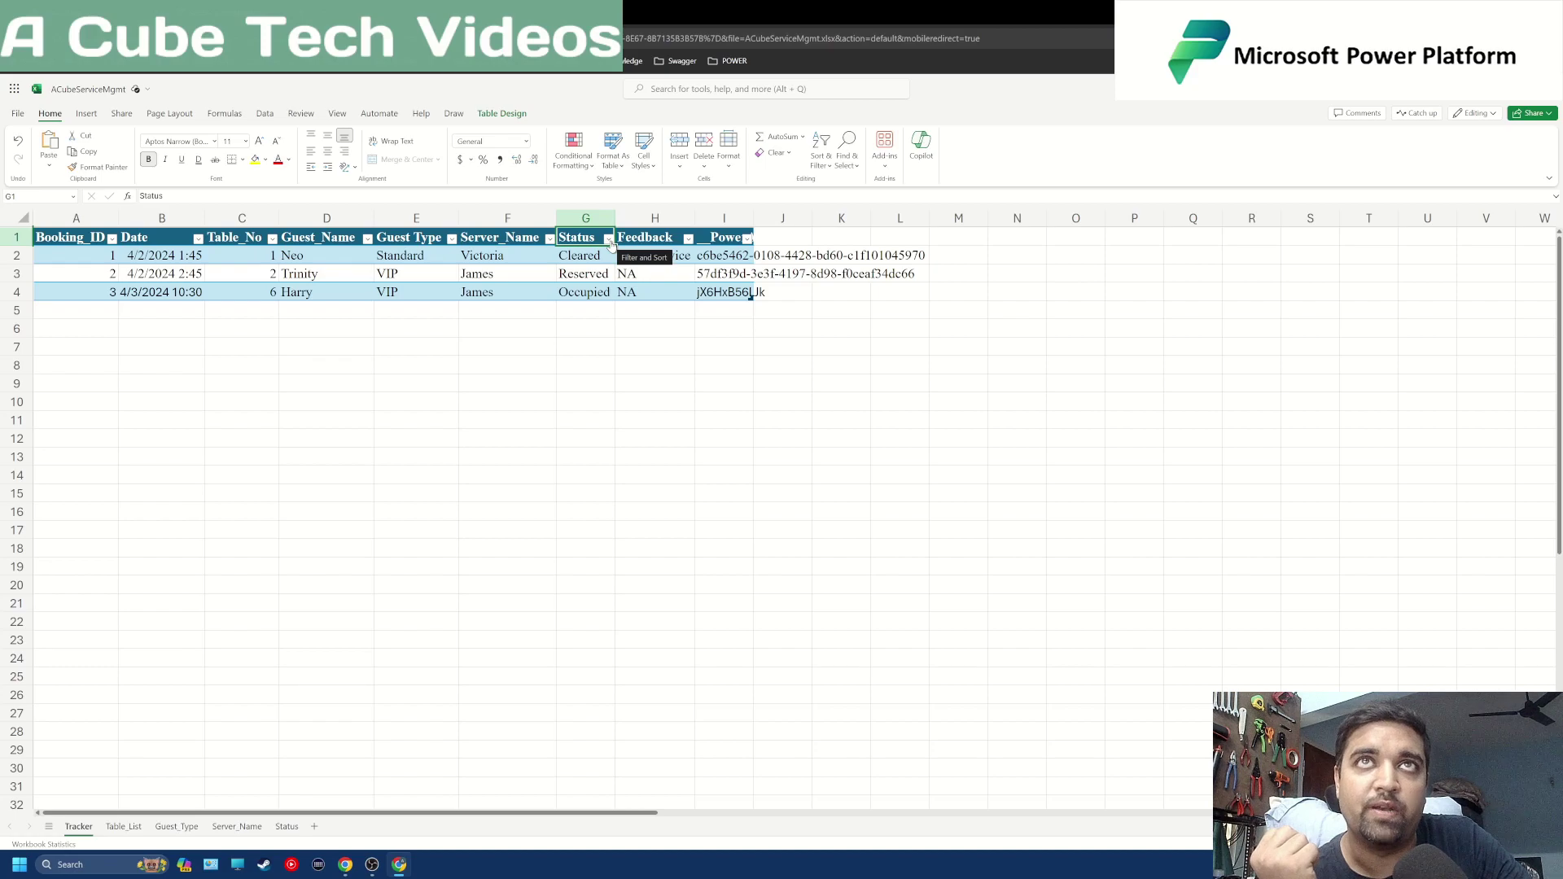
click(124, 827)
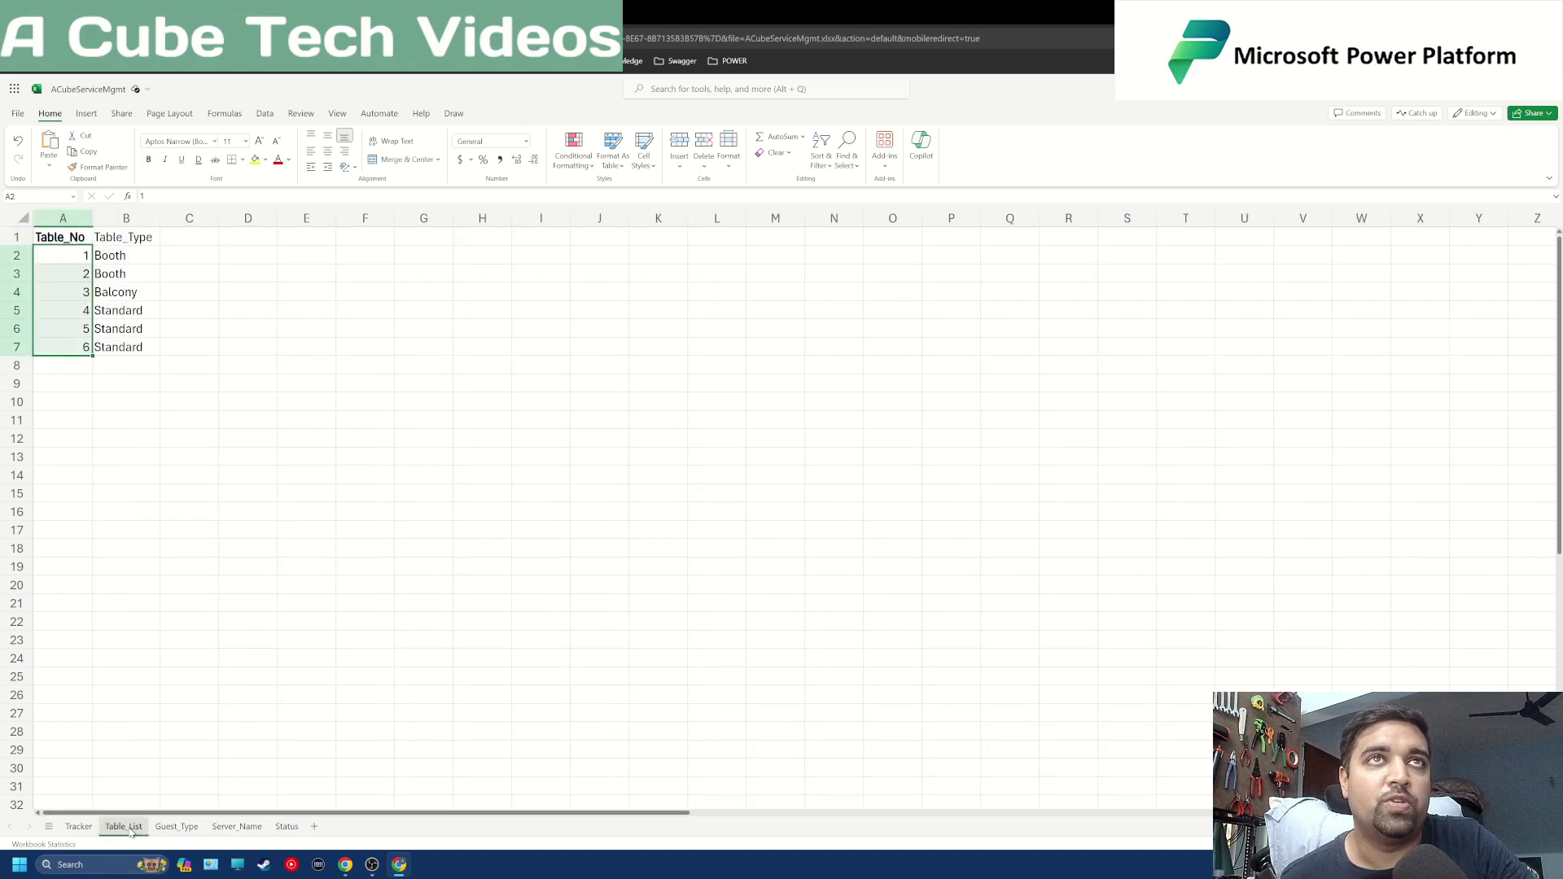
click(177, 827)
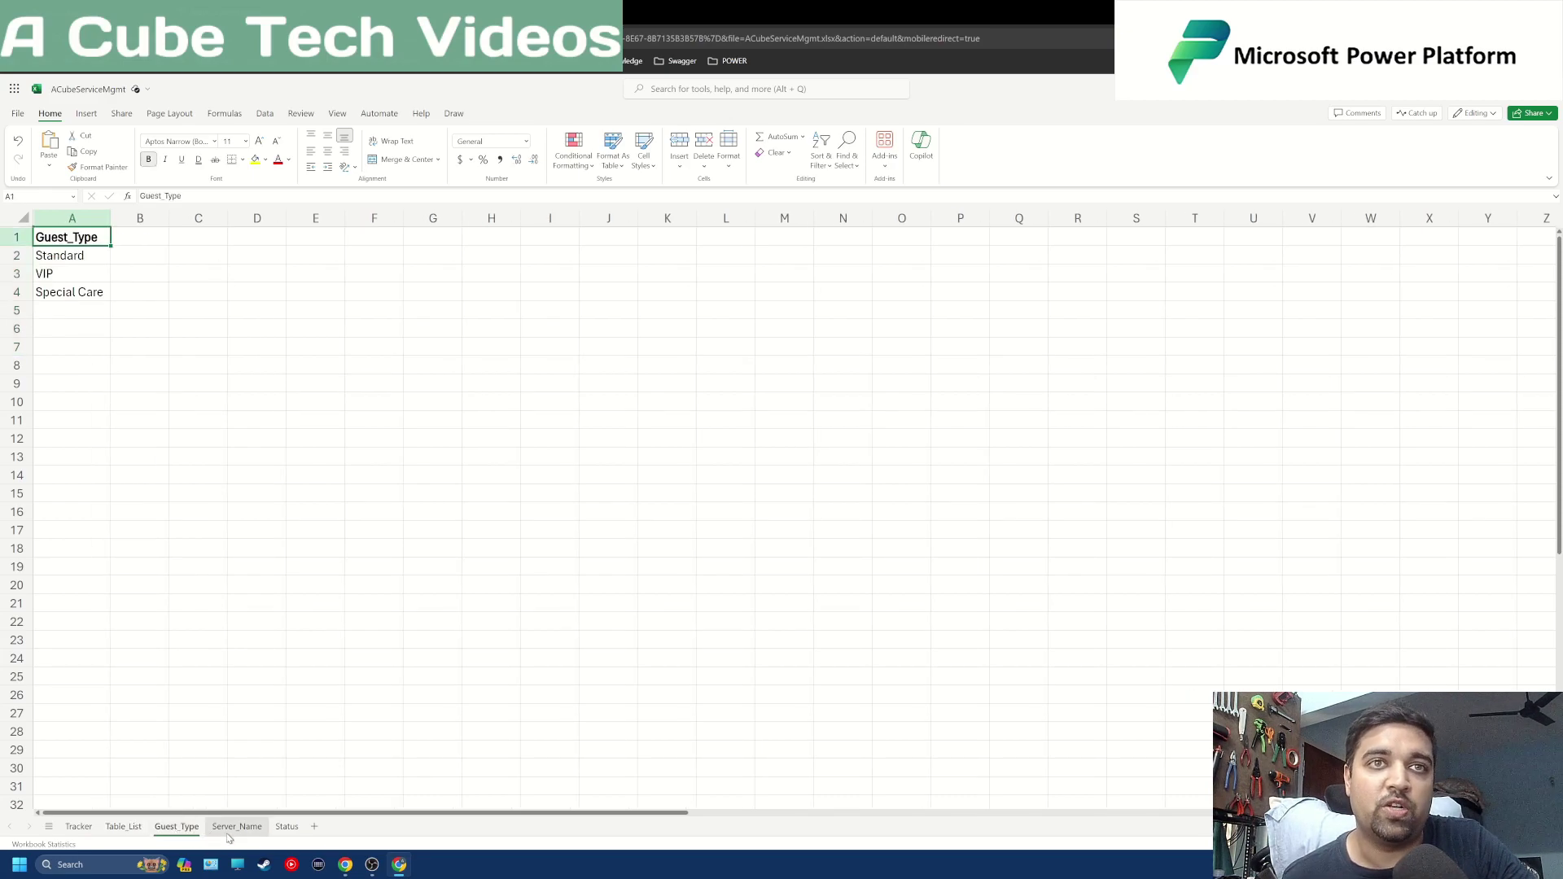
double_click(232, 828)
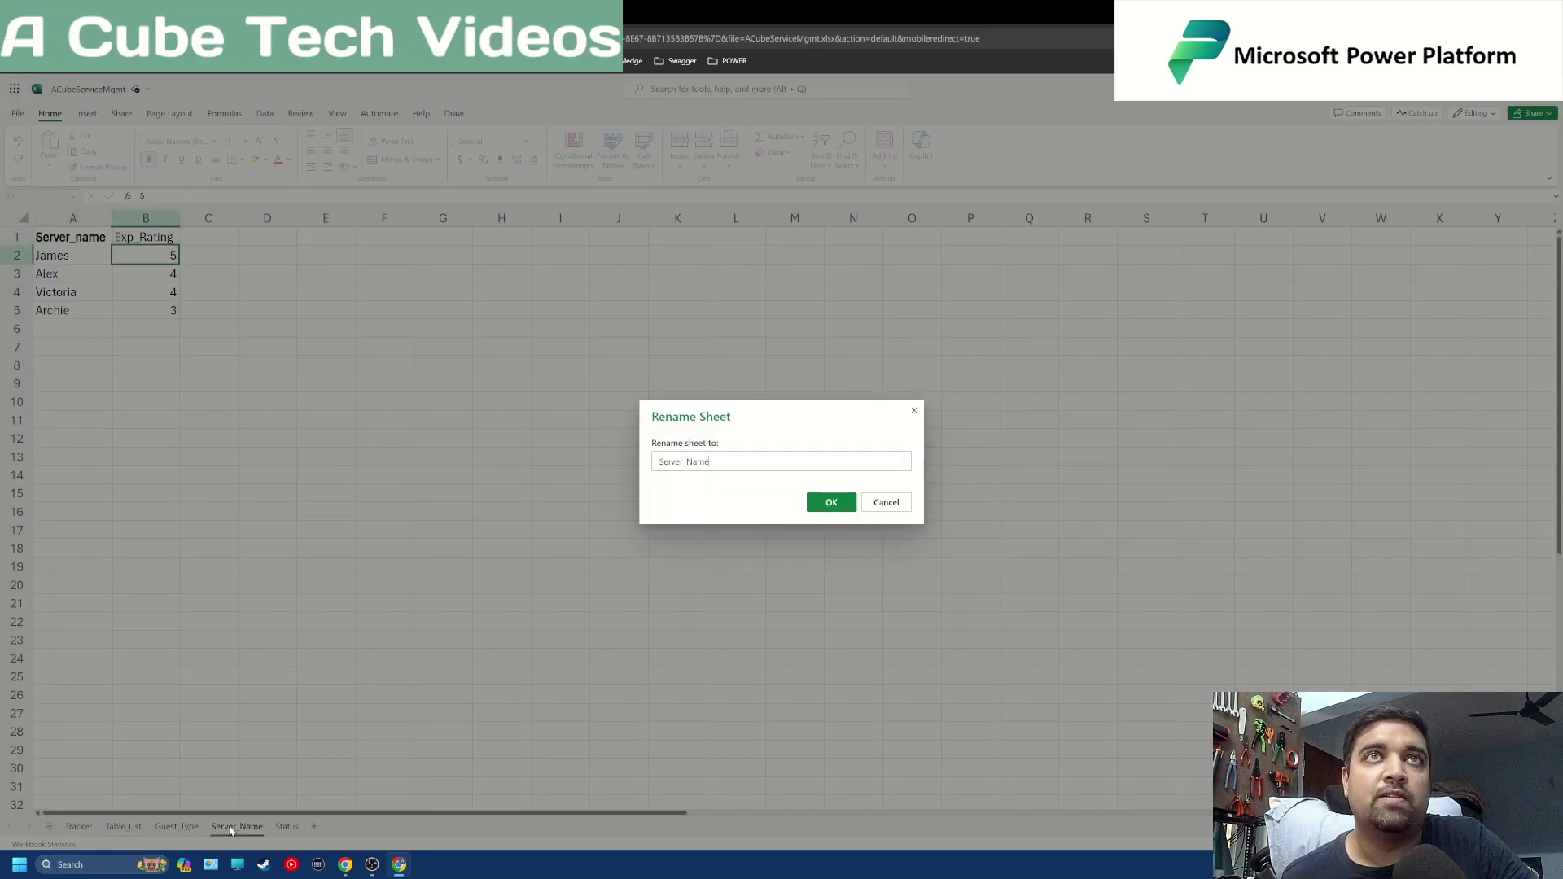
click(886, 502)
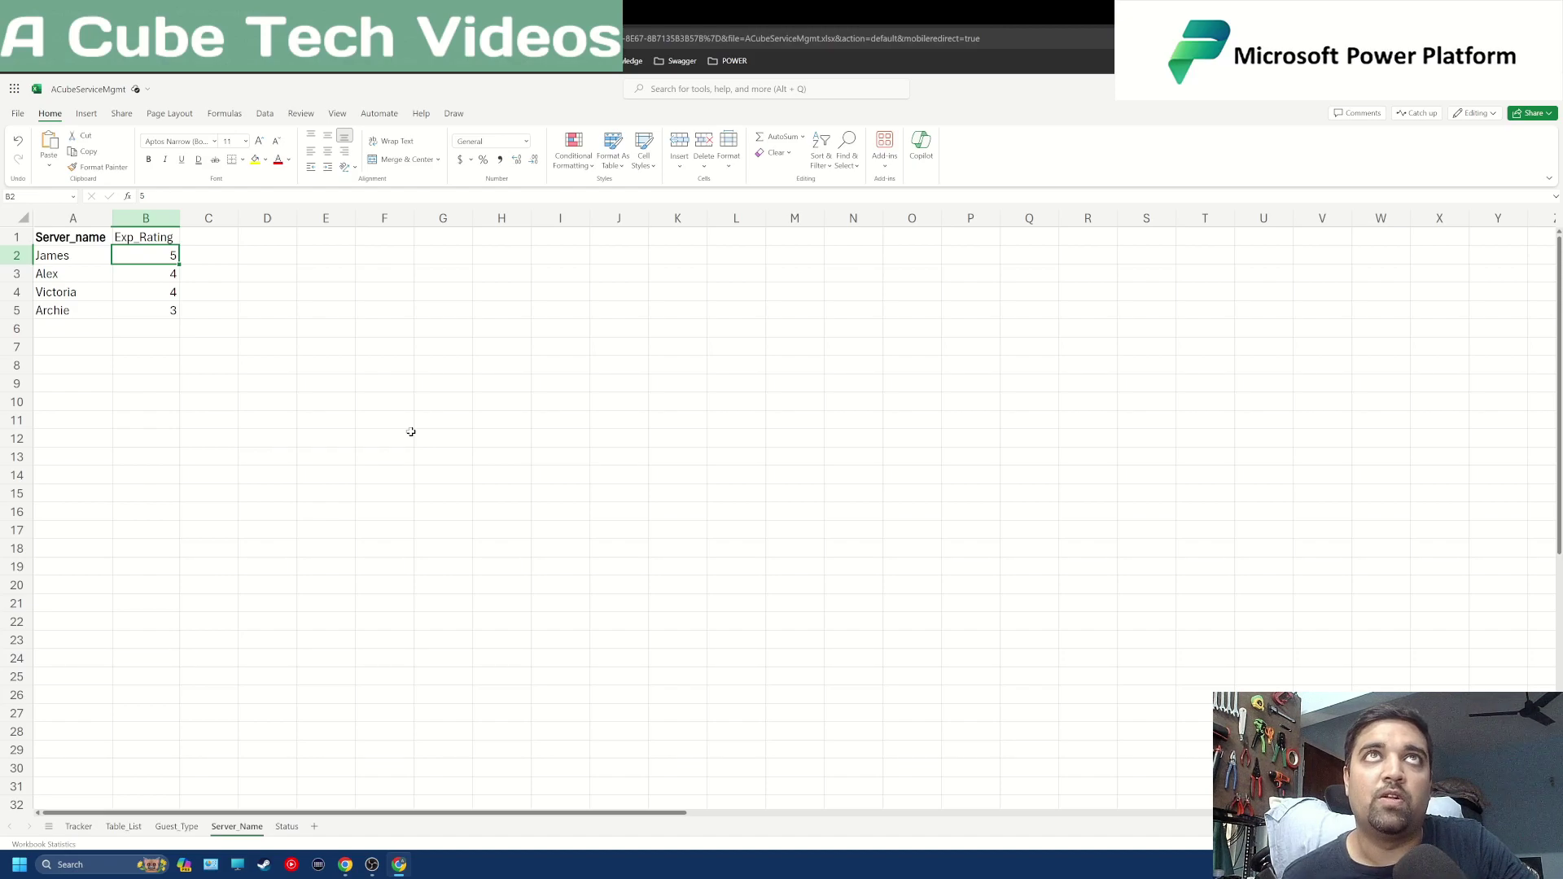
Switch to the TableMgmt app in Power Apps and preview its edit screen.
key(ctrl+Tab)
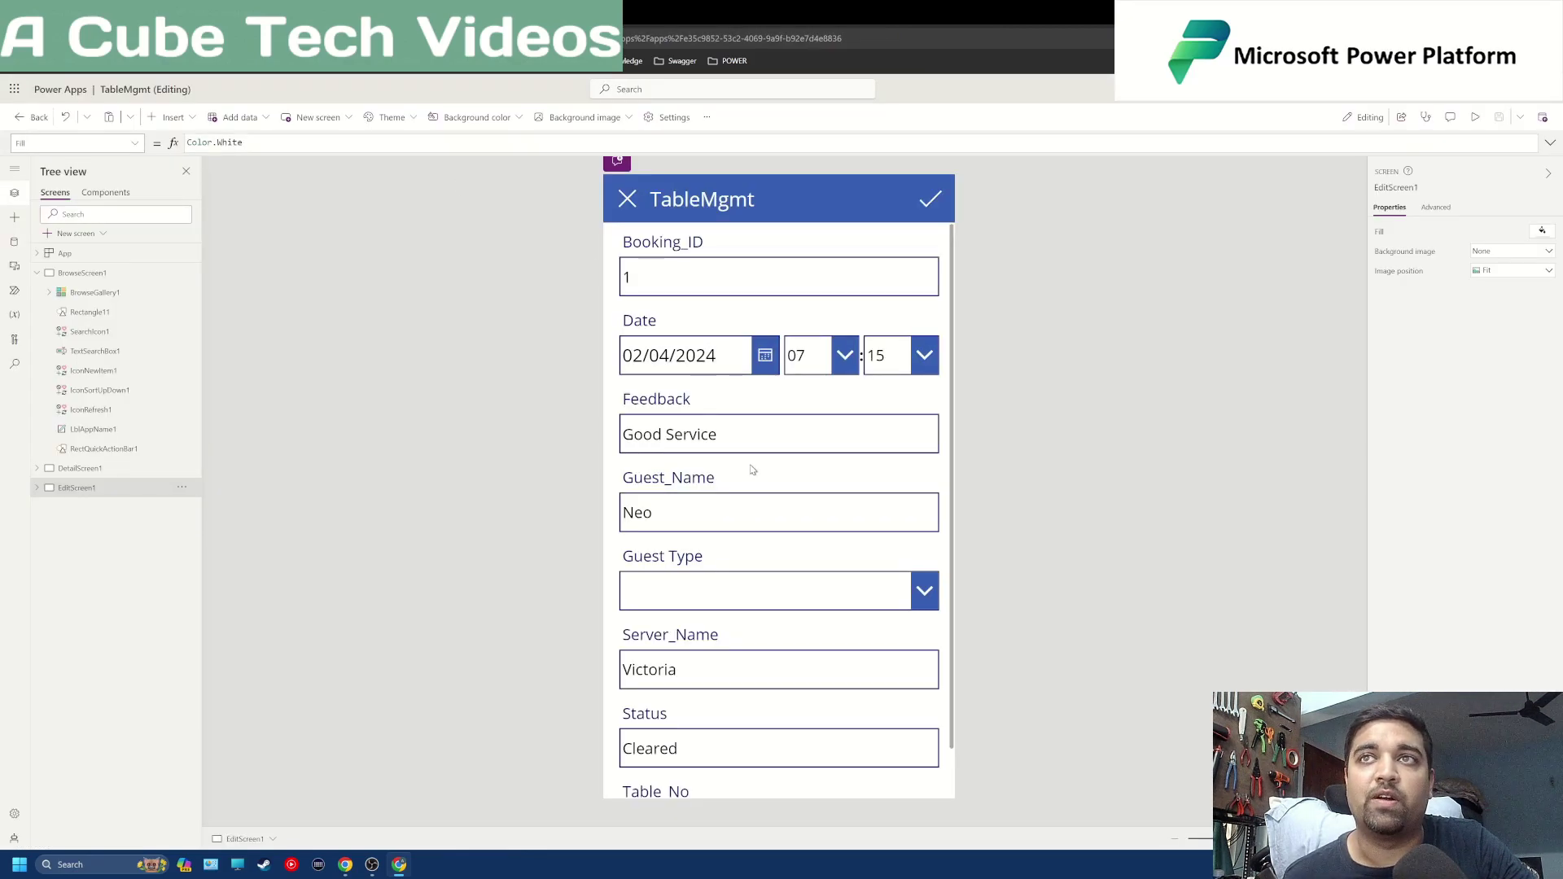
scroll(751, 470, down, 1)
scroll(751, 469, up, 1)
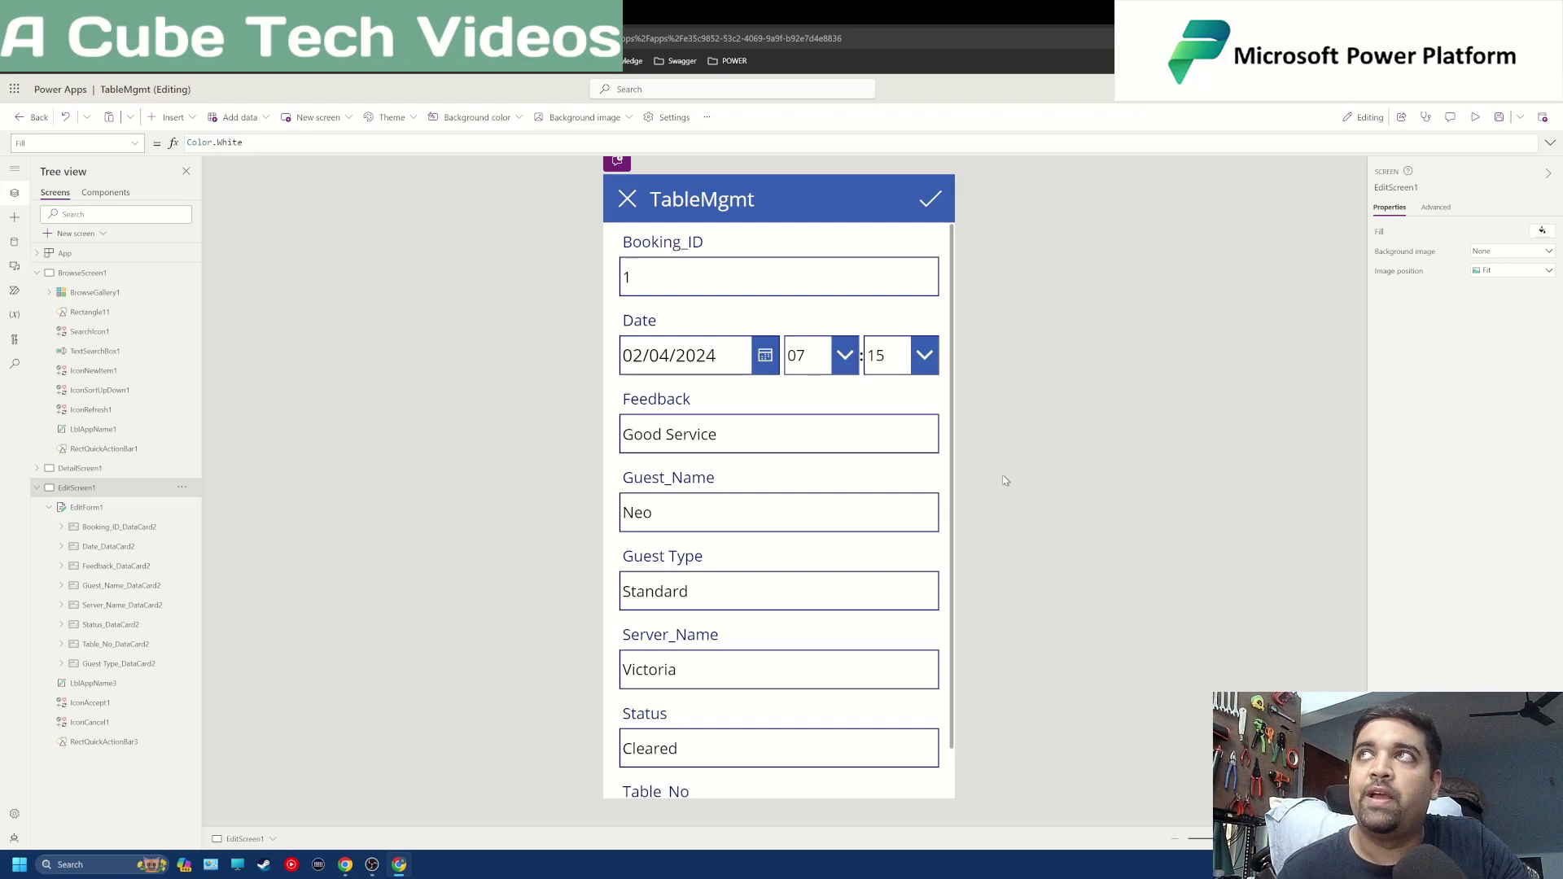
click(1474, 117)
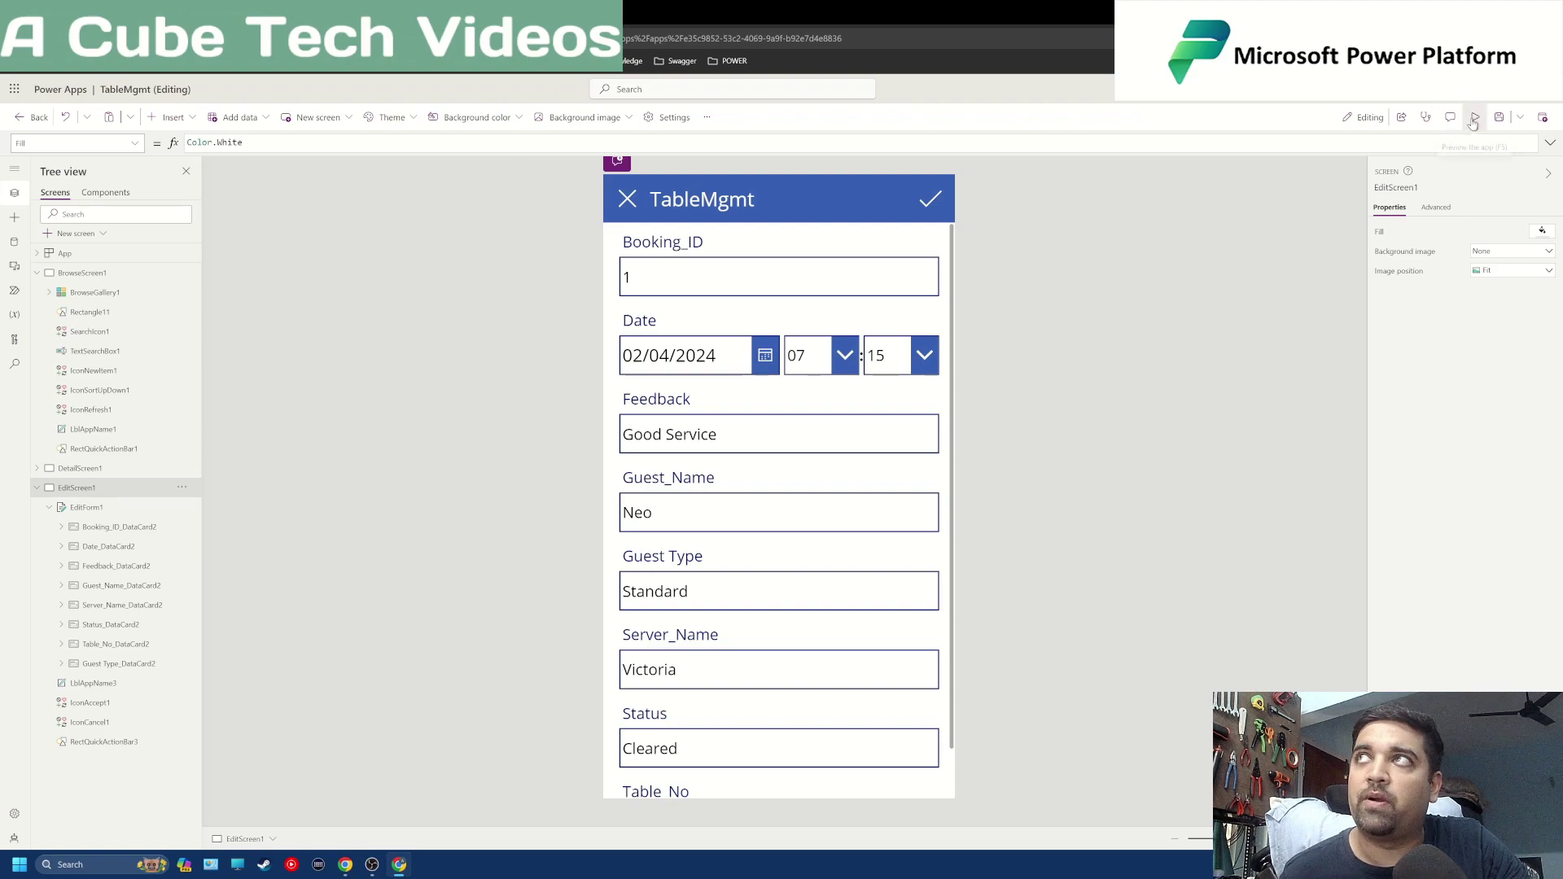
scroll(890, 478, down, 2)
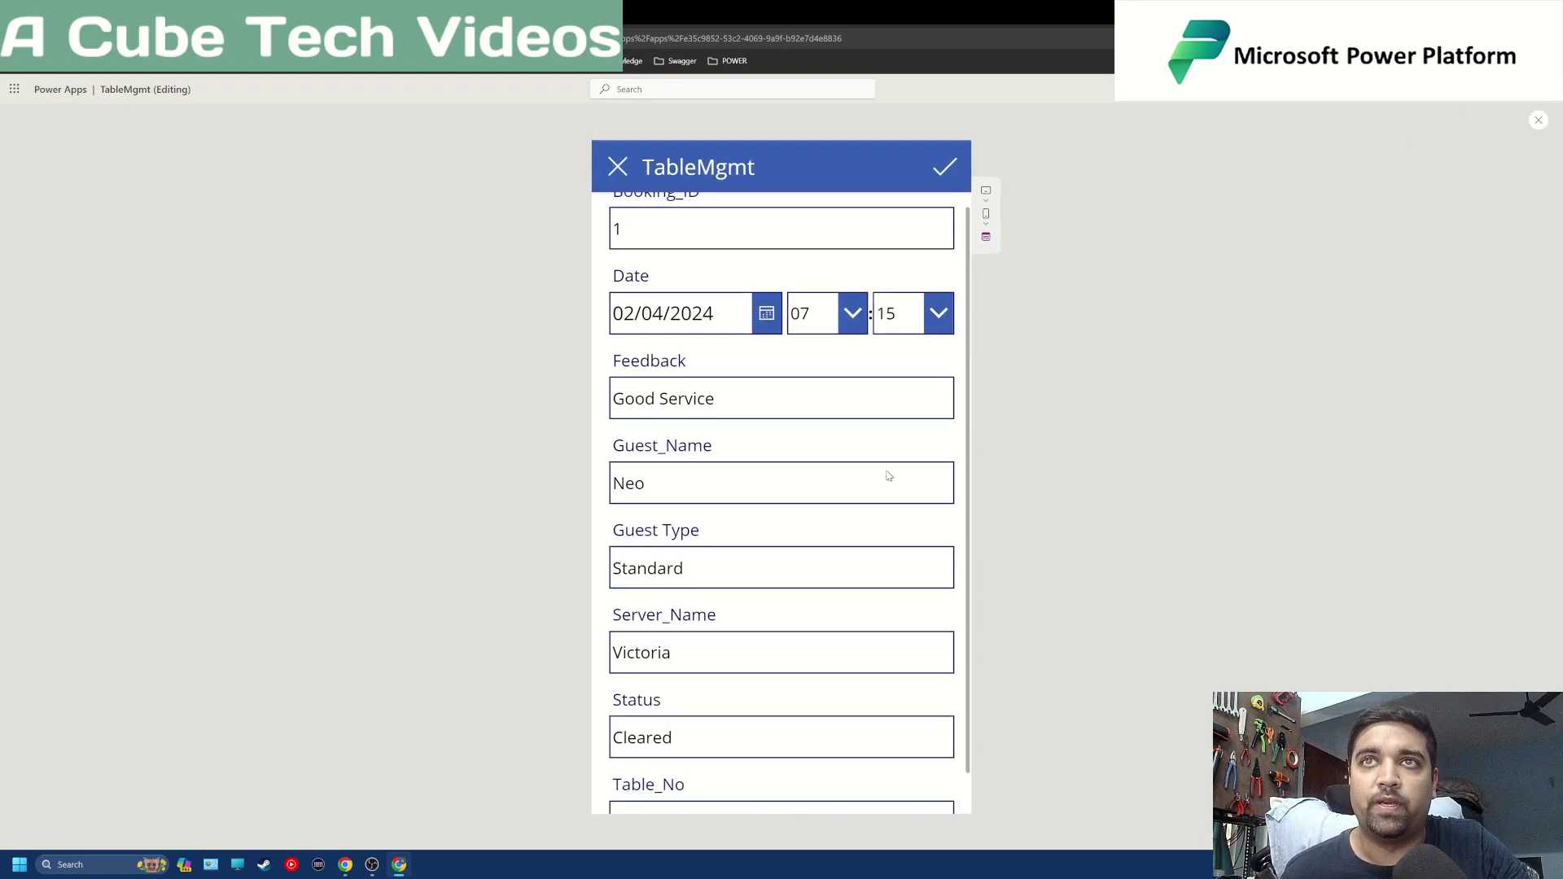
Examine the Guest Type, Server_Name, Status and Table_No text inputs in the previewed edit form.
click(757, 531)
drag(720, 533, 608, 534)
drag(700, 626, 609, 620)
click(685, 702)
drag(691, 702, 610, 701)
click(648, 793)
drag(649, 793, 610, 788)
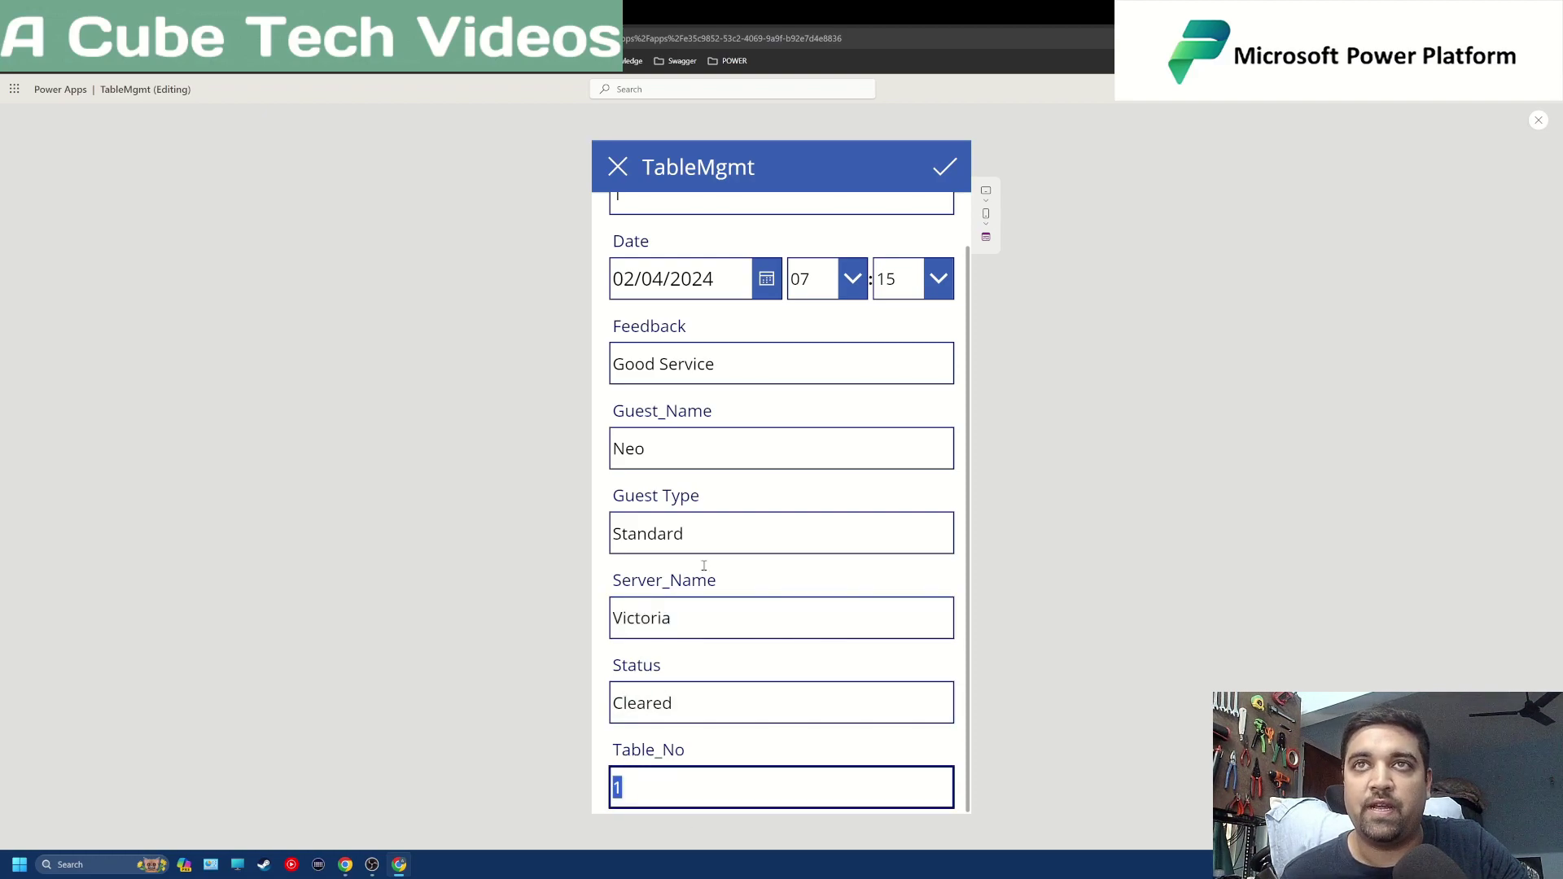
Replace Guest Type with the test text zxczxc, insert zxczxc into Server_Name, Status and Table_No, and leave the preview.
click(696, 531)
double_click(667, 533)
text(zxczxc)
click(660, 607)
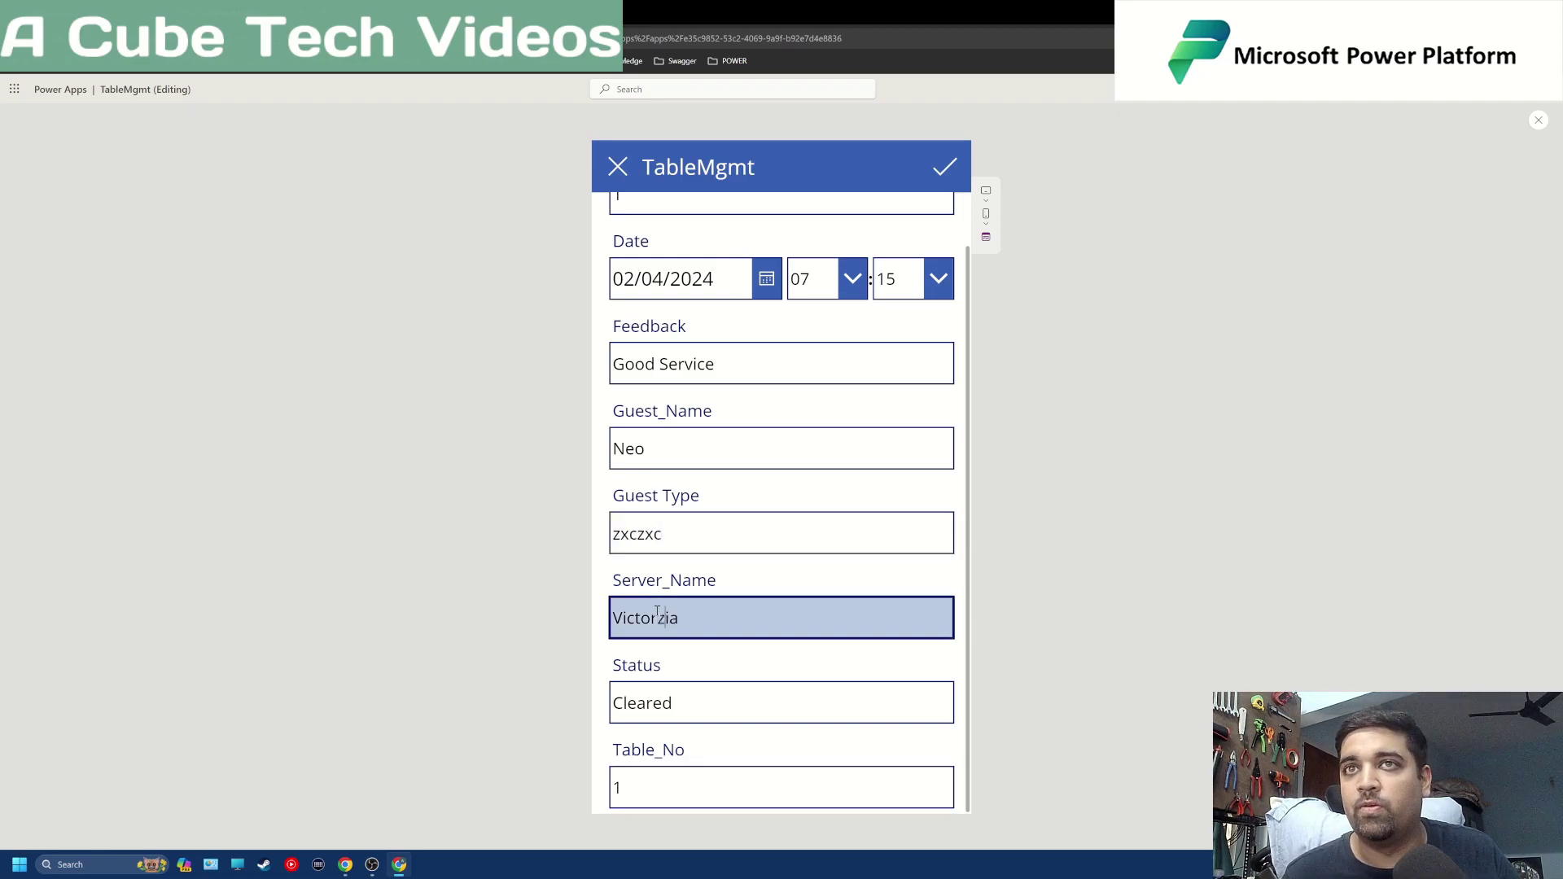
text(zxczxc)
click(652, 702)
text(zxczxc)
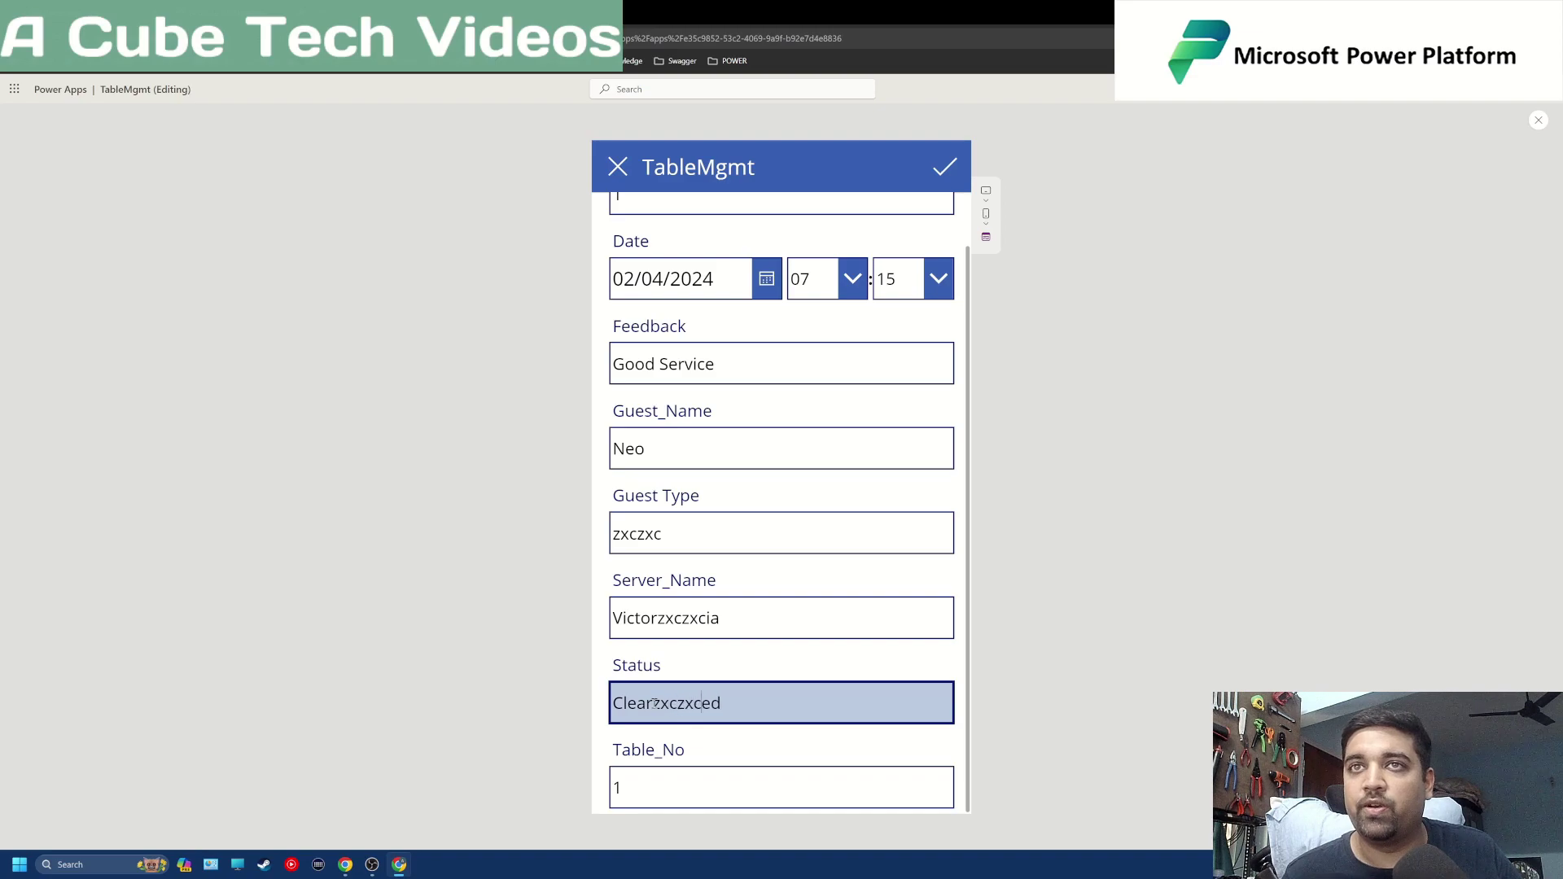
click(647, 779)
text(zxczxc)
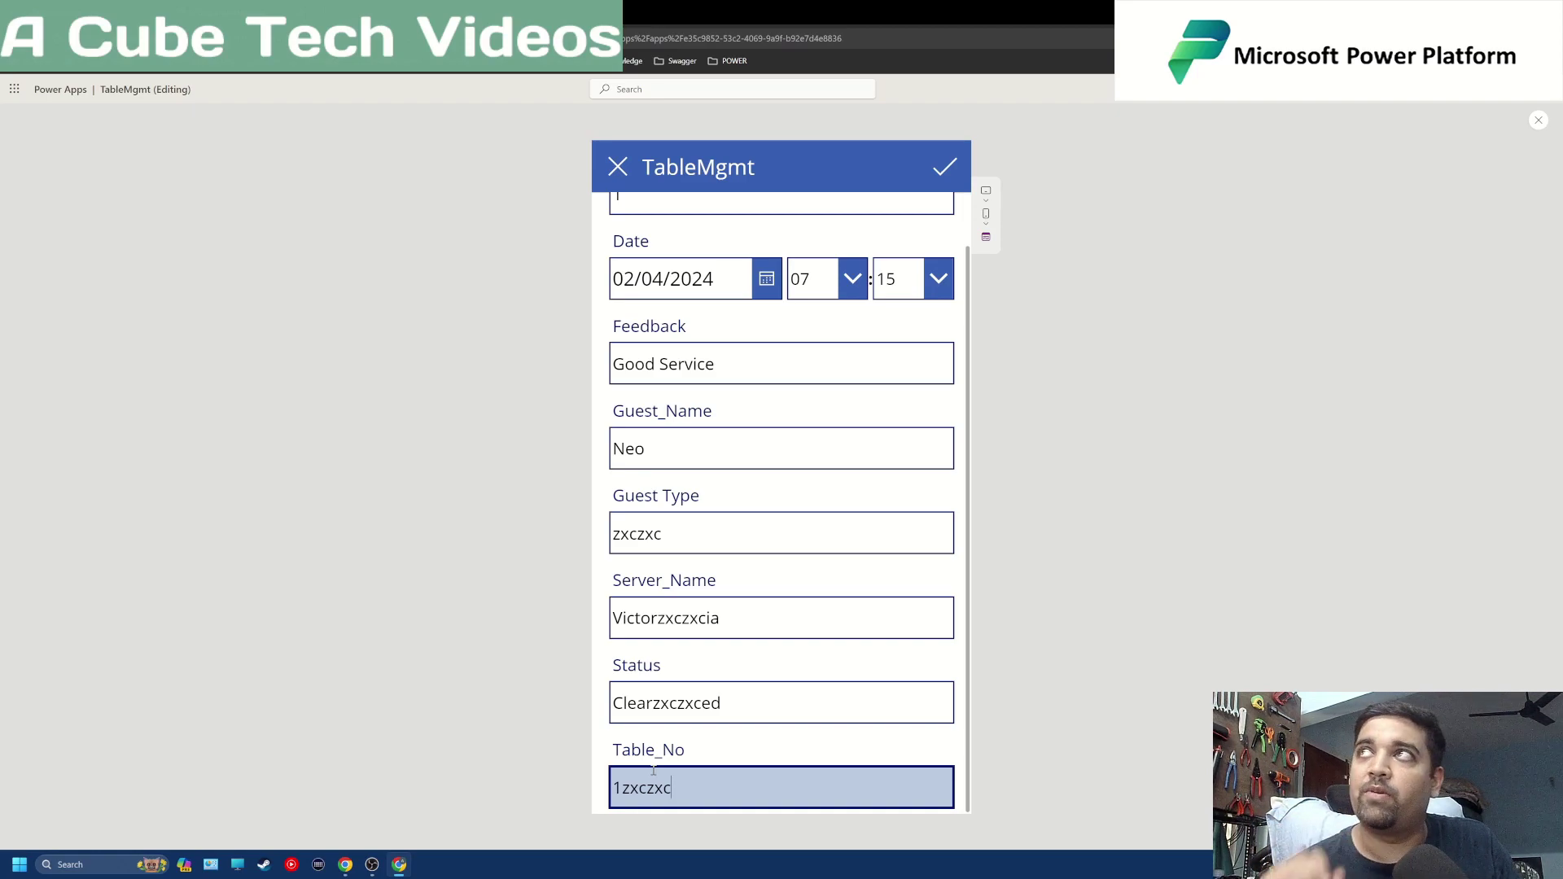
click(1537, 122)
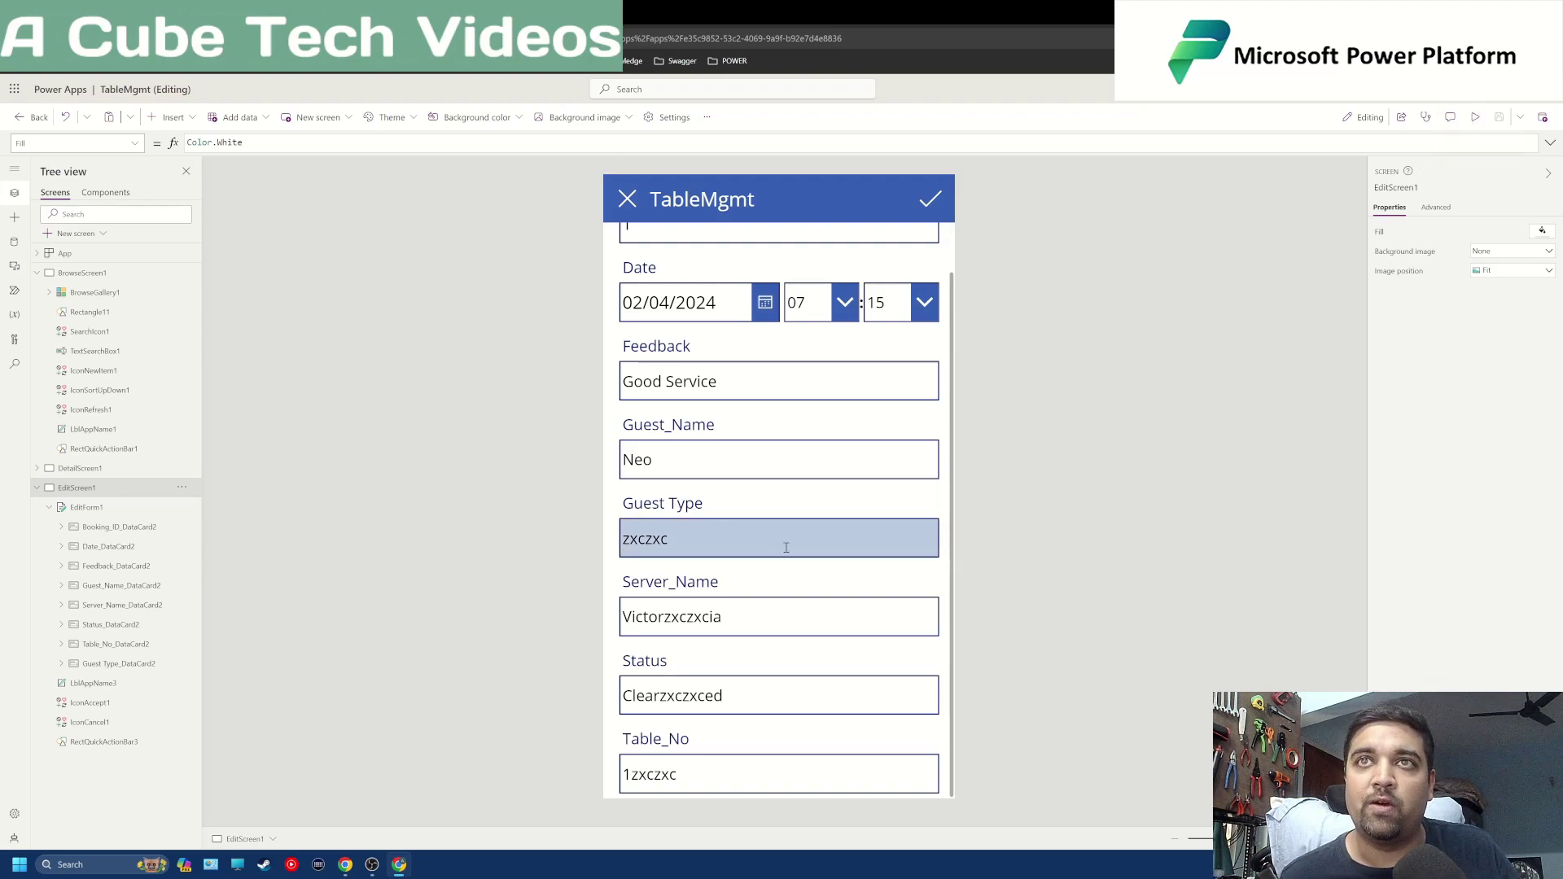
click(748, 620)
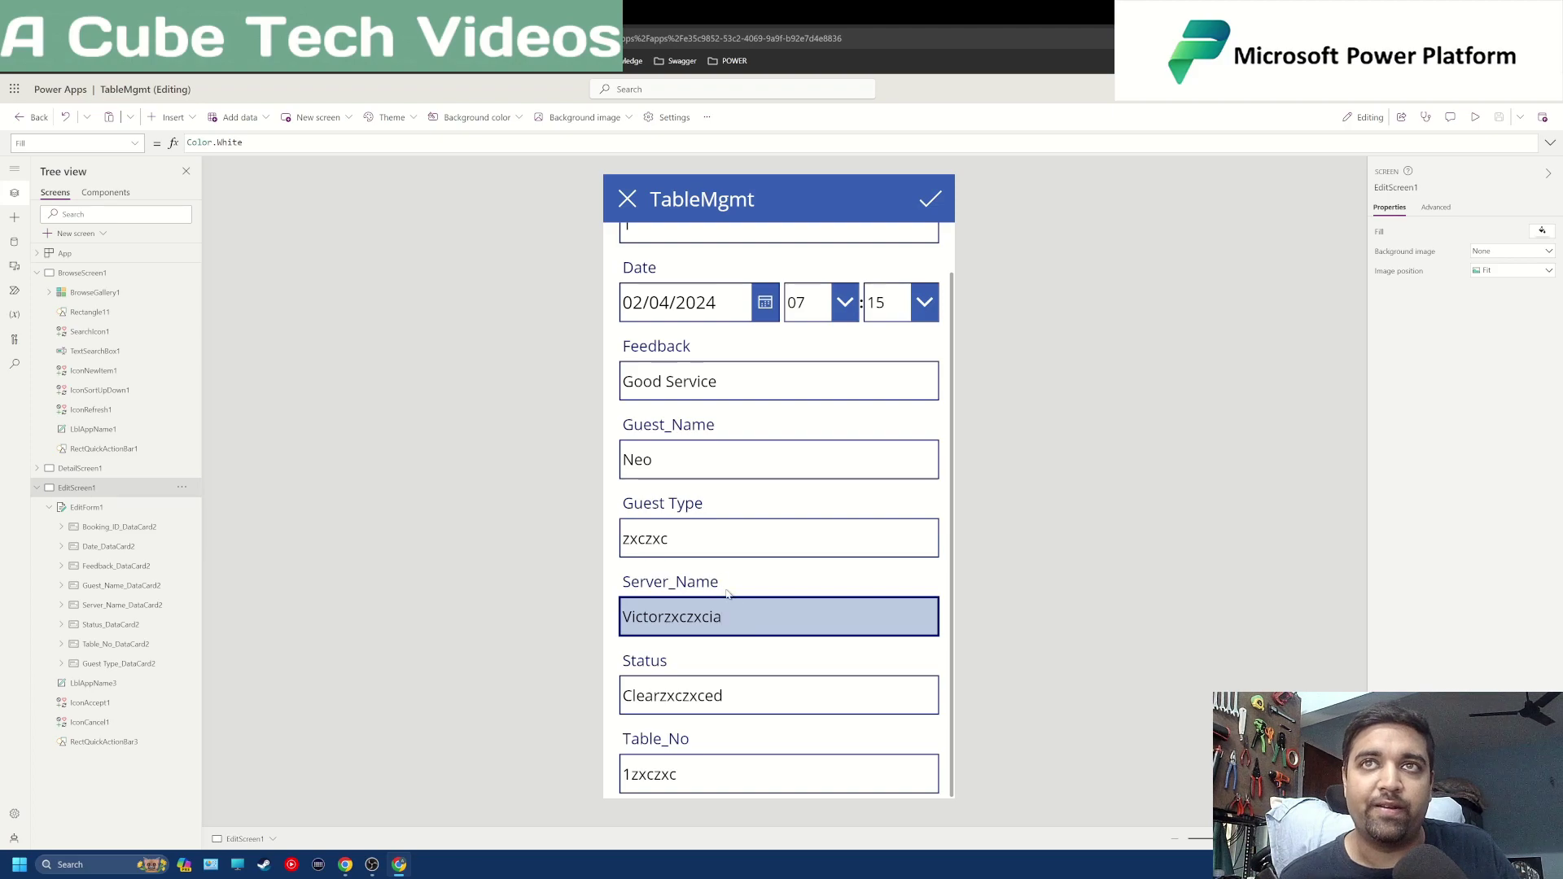
click(759, 702)
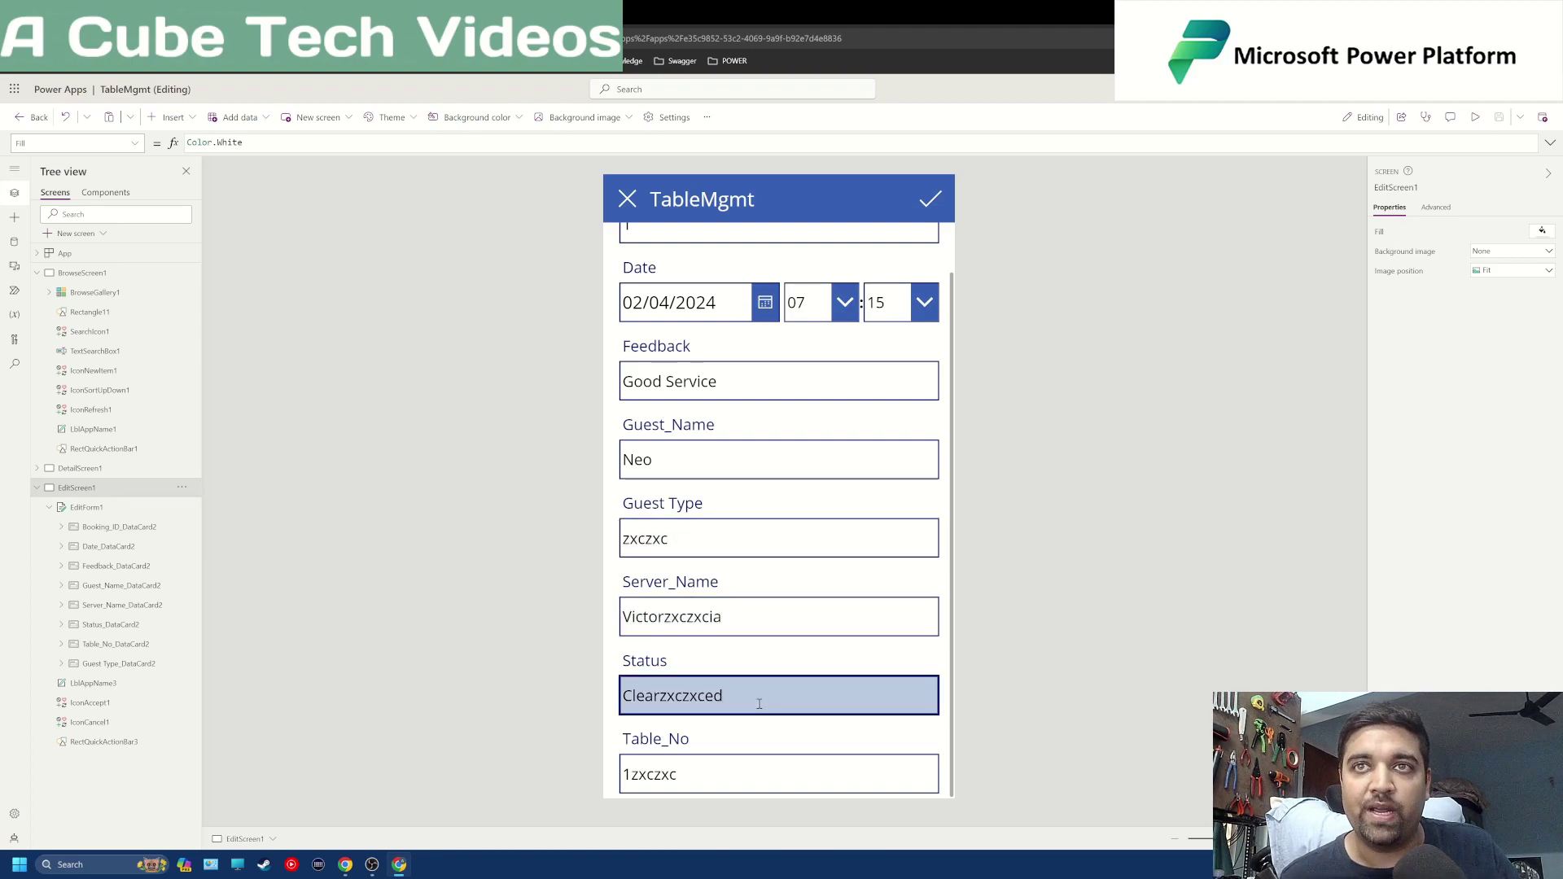
click(726, 616)
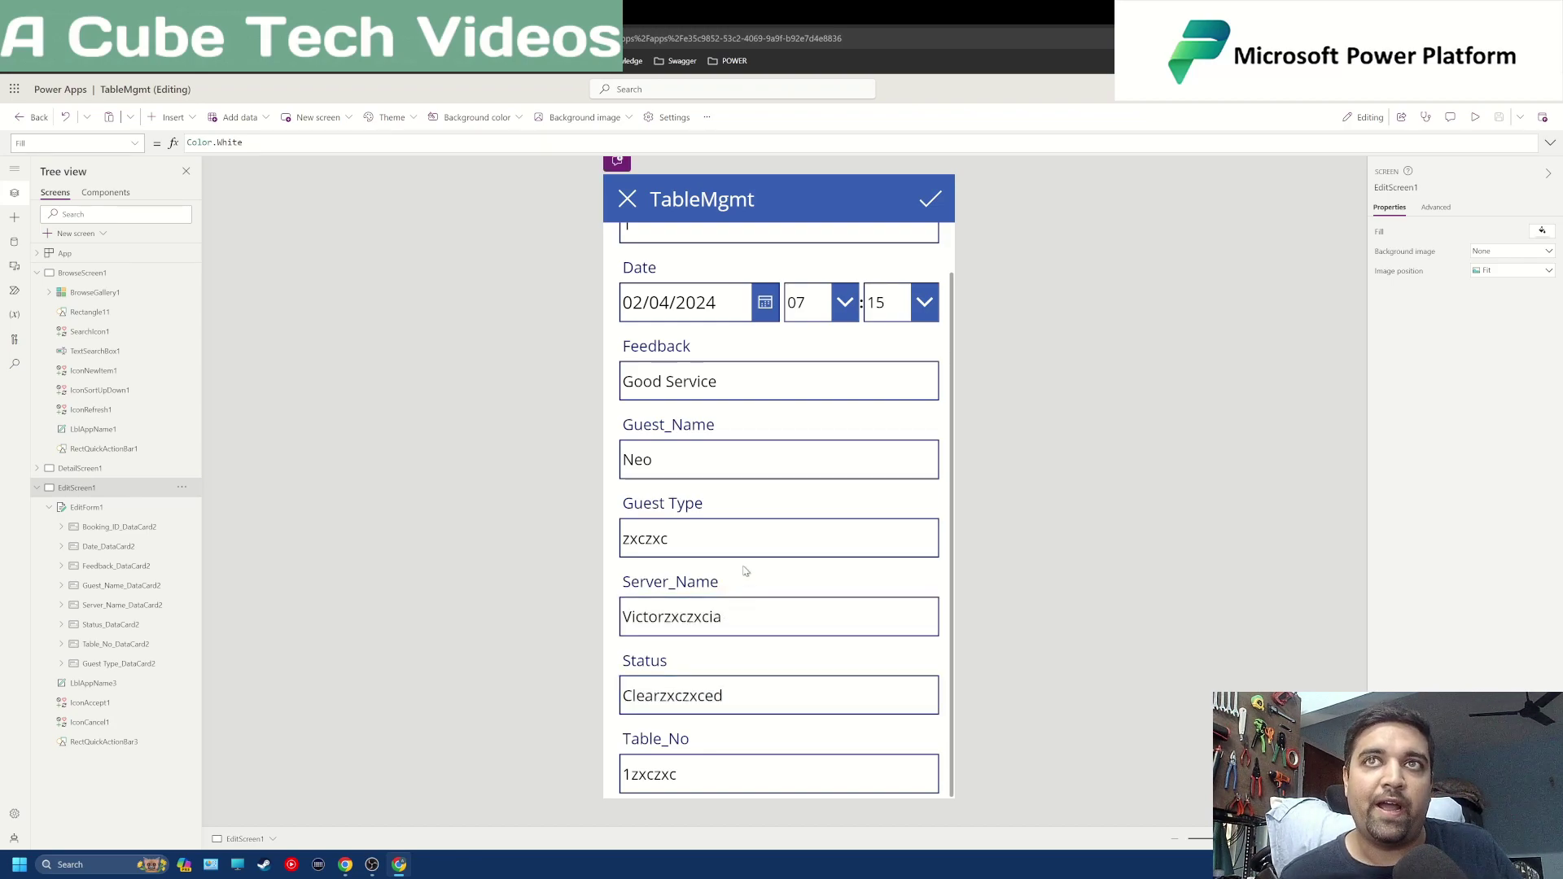
Change the control type of the Guest Type field in EditForm1 to Allowed values.
click(93, 508)
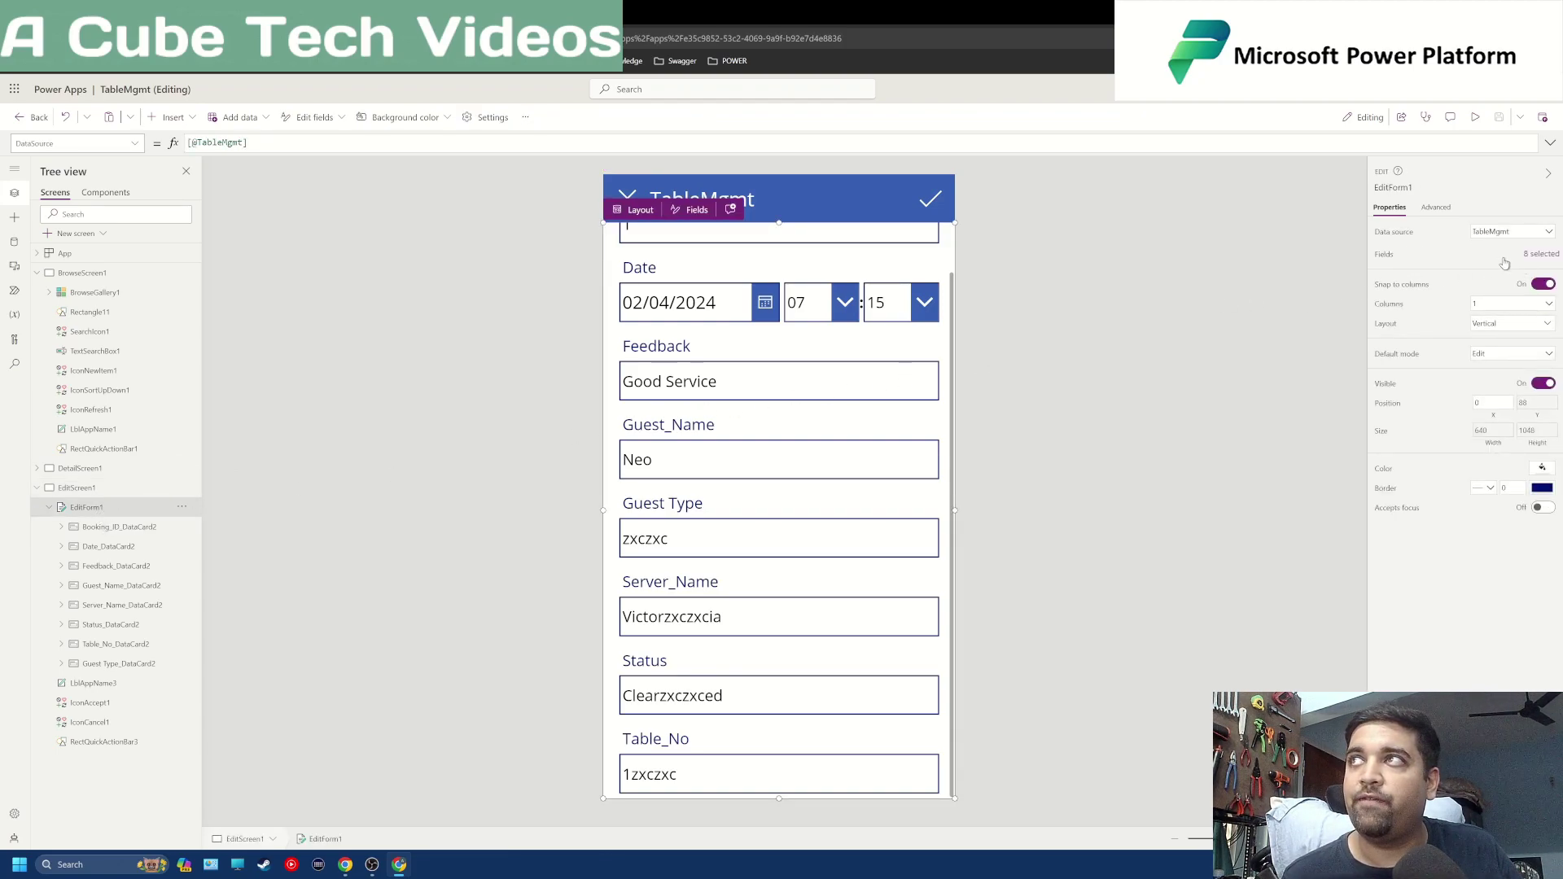
click(1529, 255)
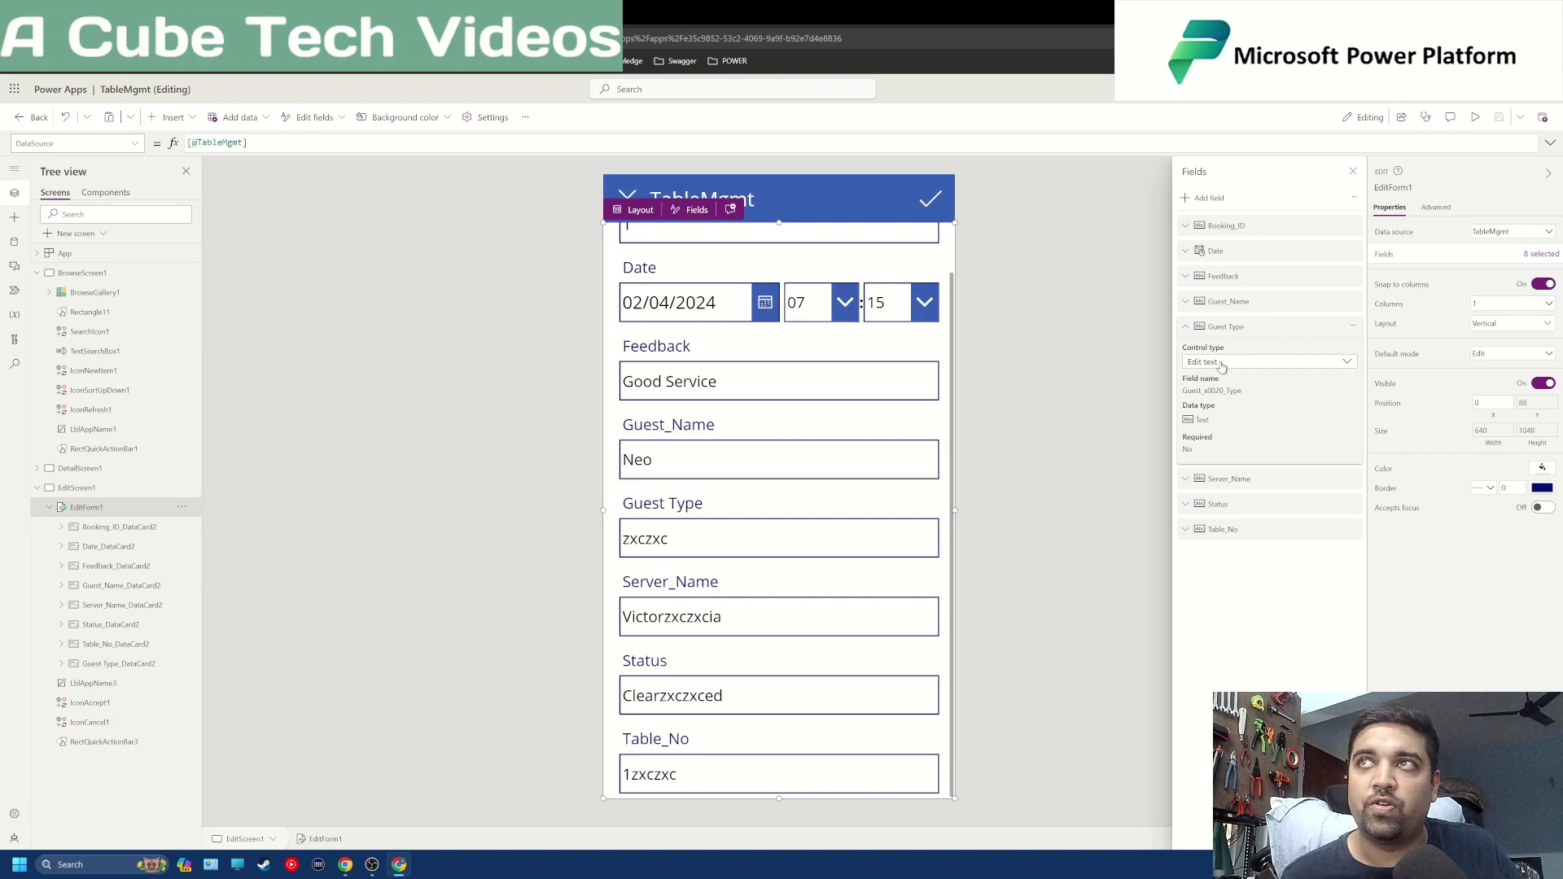
click(1347, 363)
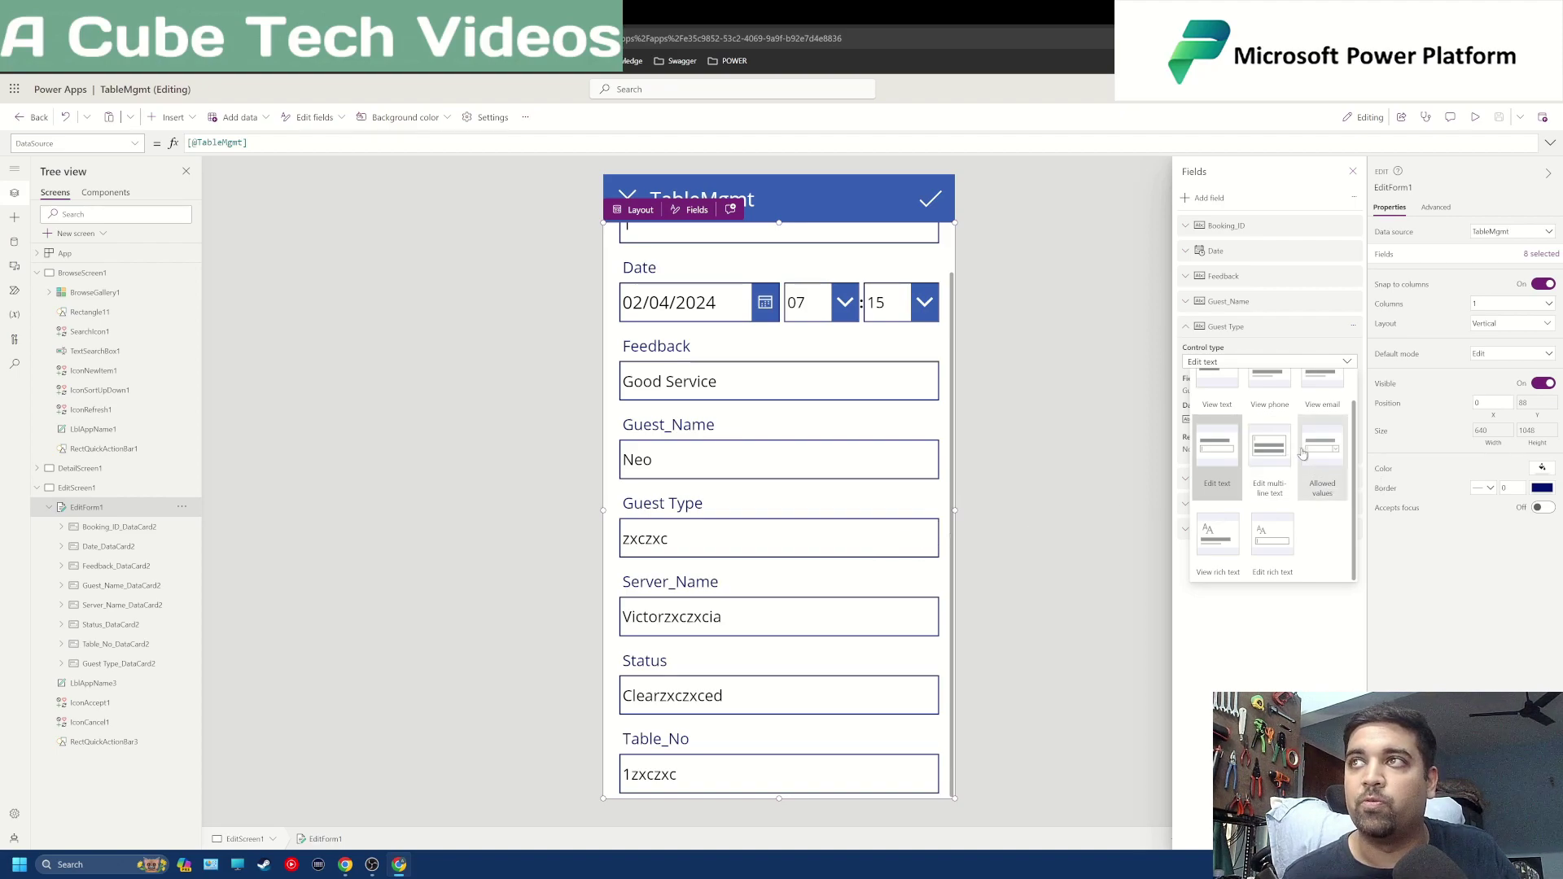
click(1331, 456)
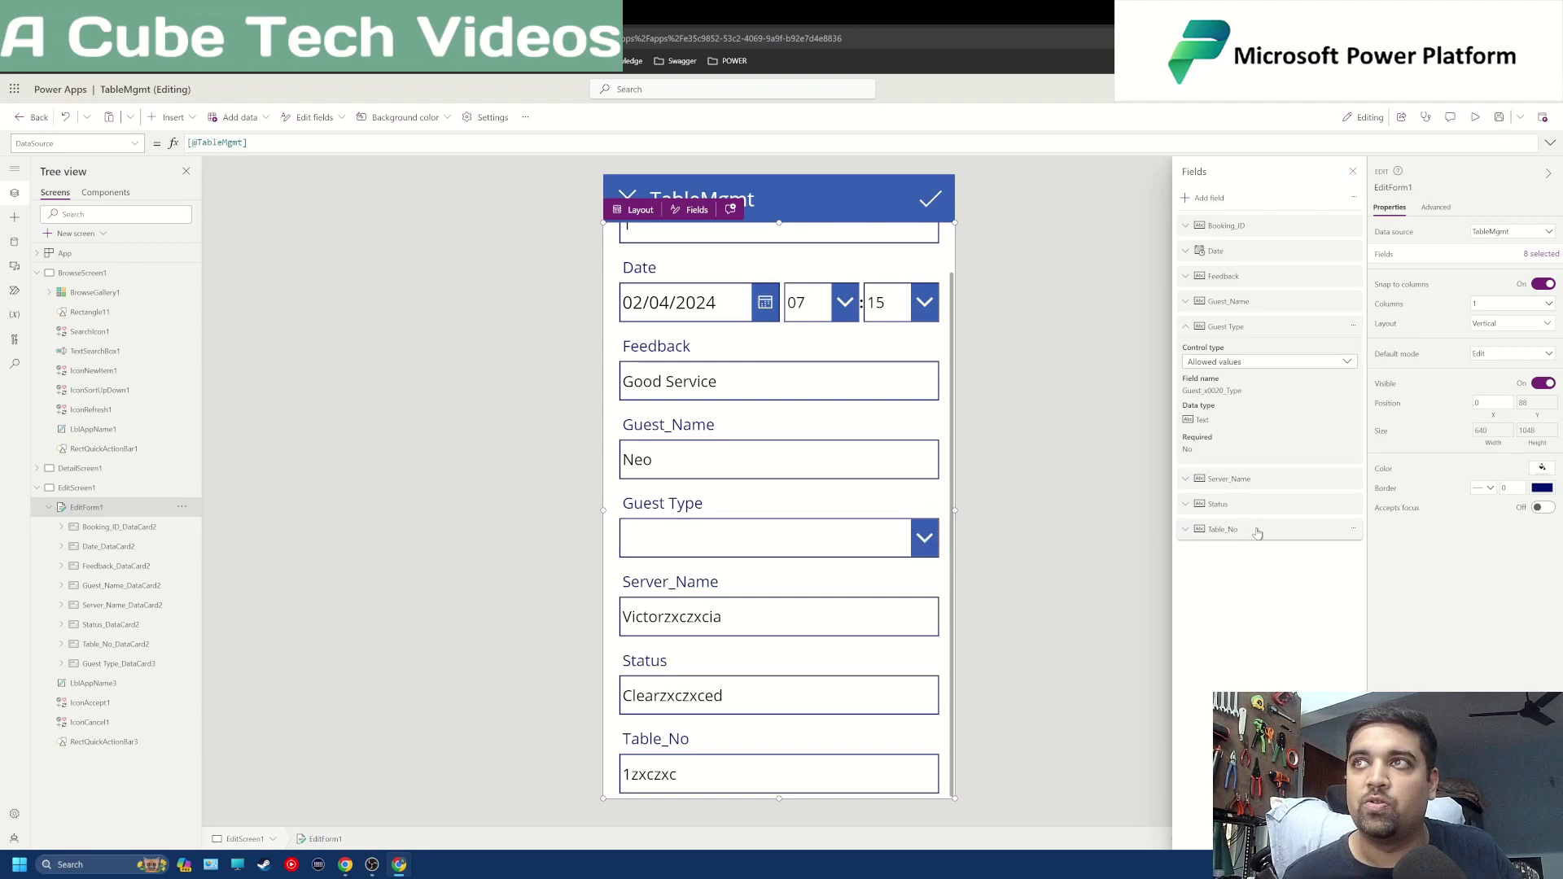
Change the control type of the Server_Name and Status fields to Allowed values.
click(1274, 481)
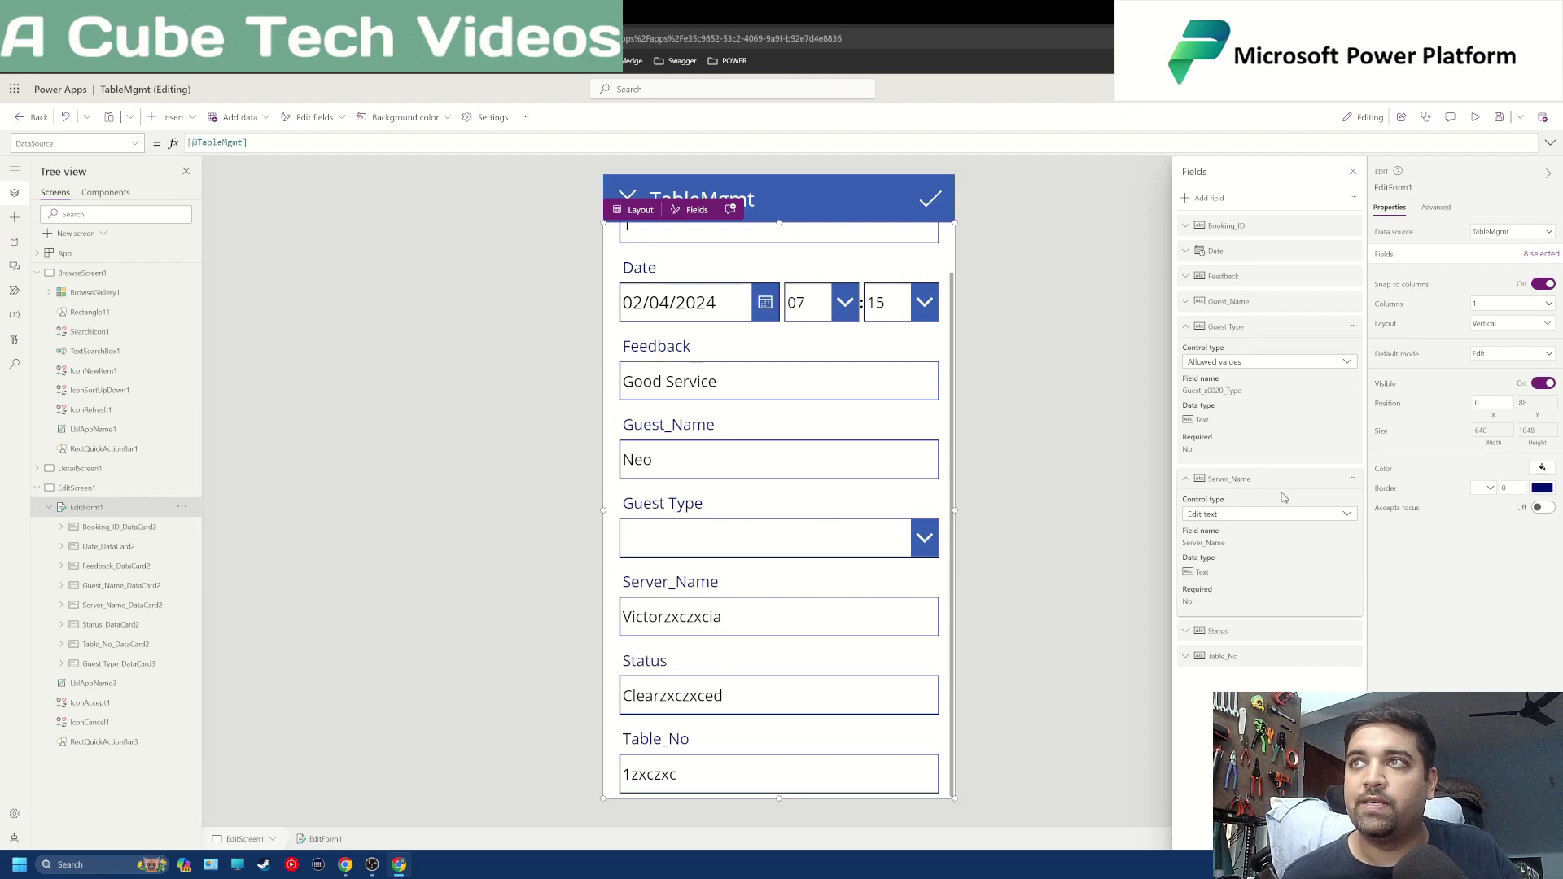
click(1299, 514)
click(1320, 644)
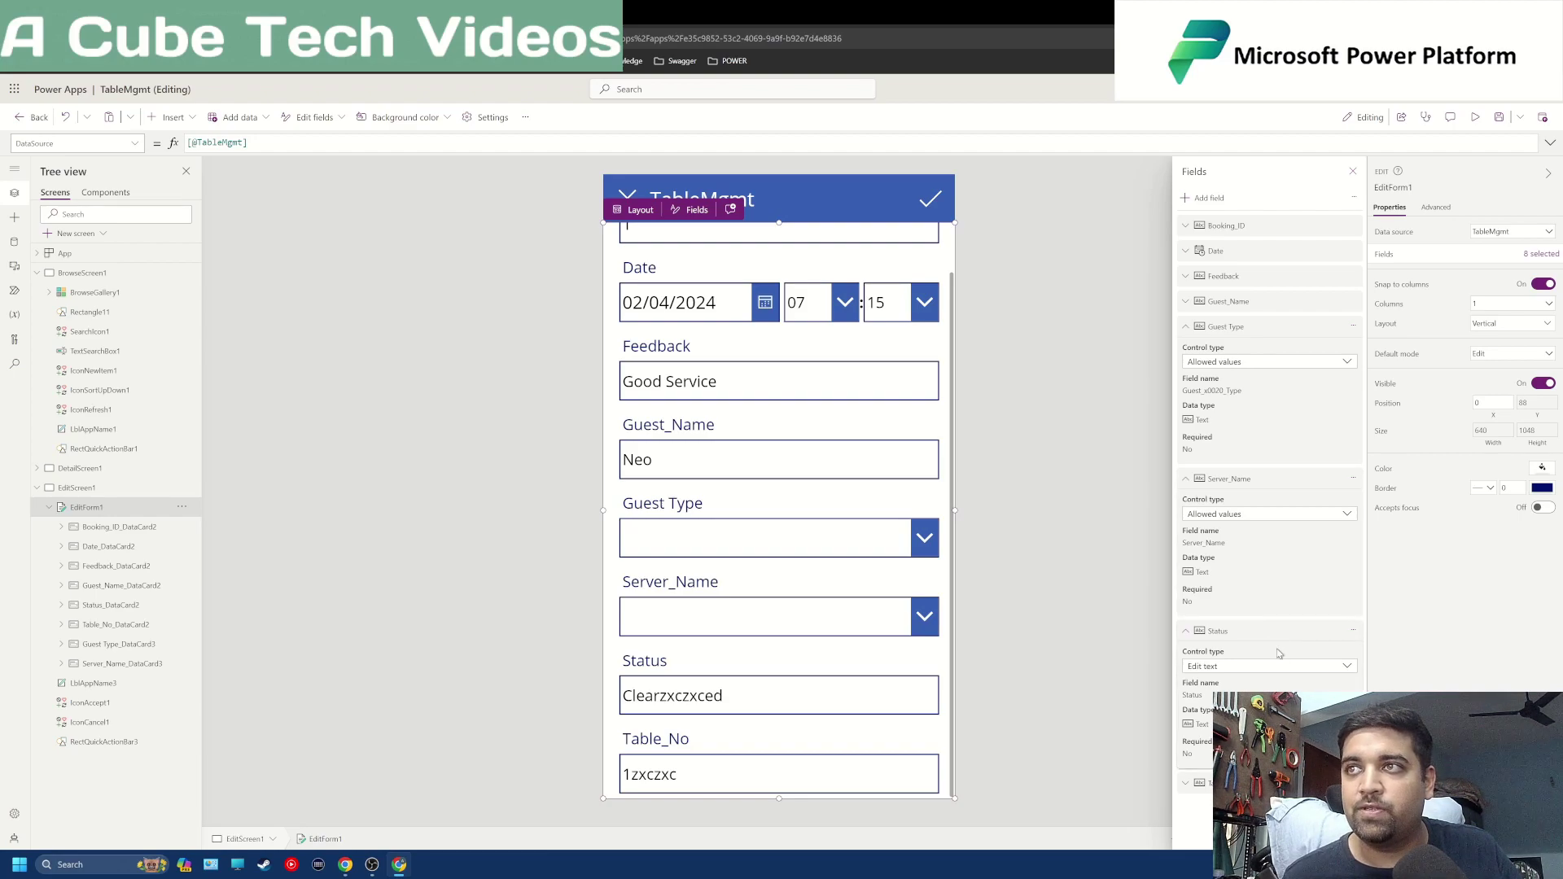
click(1276, 675)
click(1320, 796)
Change the control type of the Table_No field to Allowed values.
click(1302, 783)
scroll(1303, 783, down, 1)
scroll(1266, 529, down, 1)
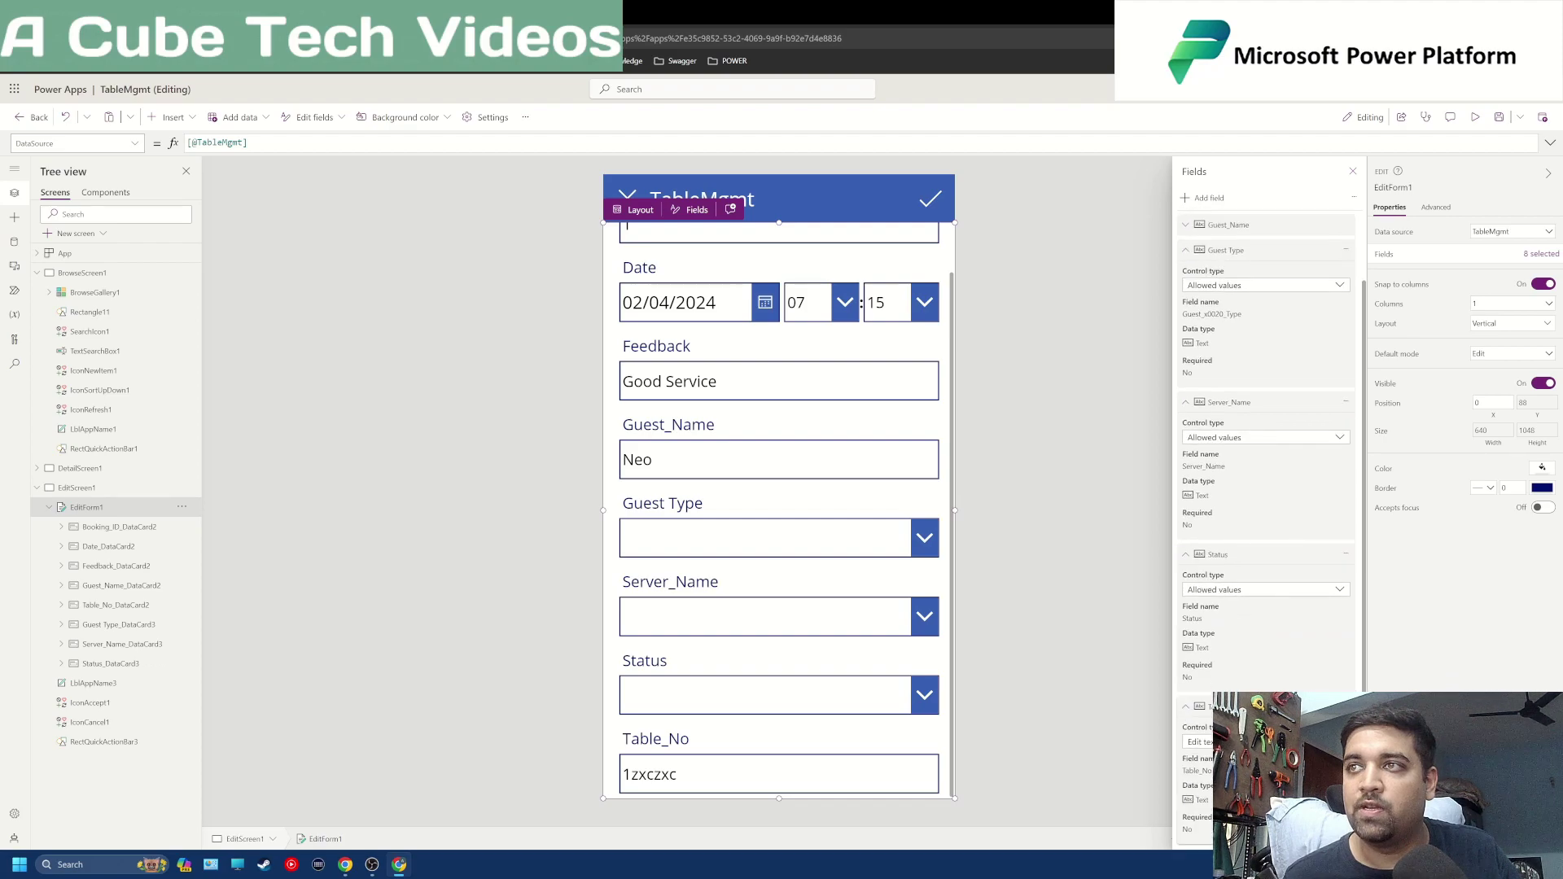
click(1286, 742)
scroll(1270, 802, down, 1)
click(1270, 814)
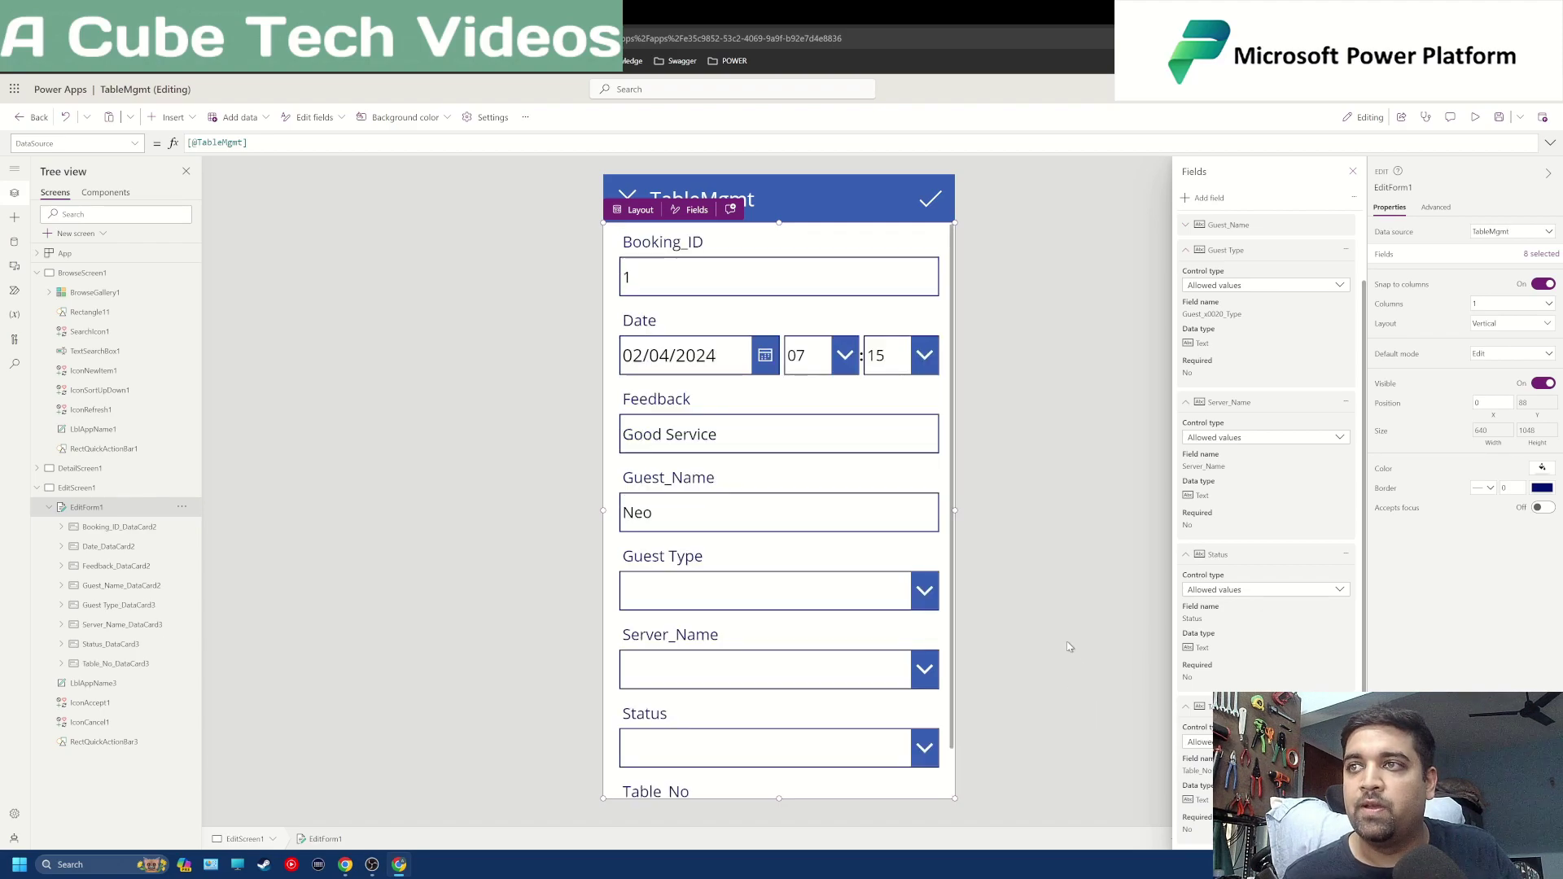
Leave the form's field settings and check the Guest Type dropdown on the edit screen.
click(956, 622)
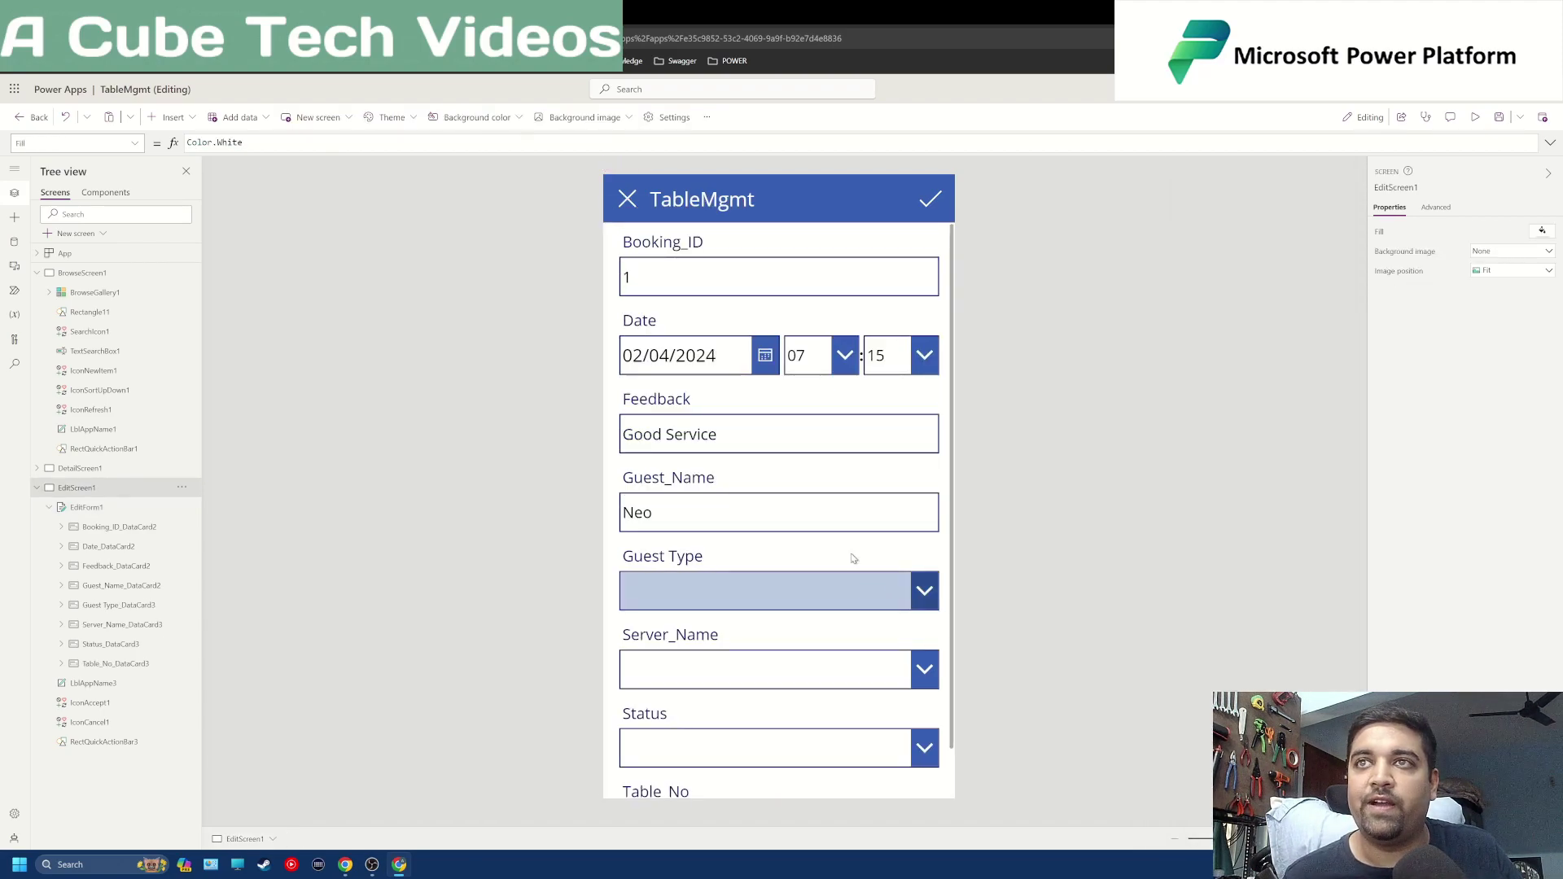
scroll(839, 521, down, 1)
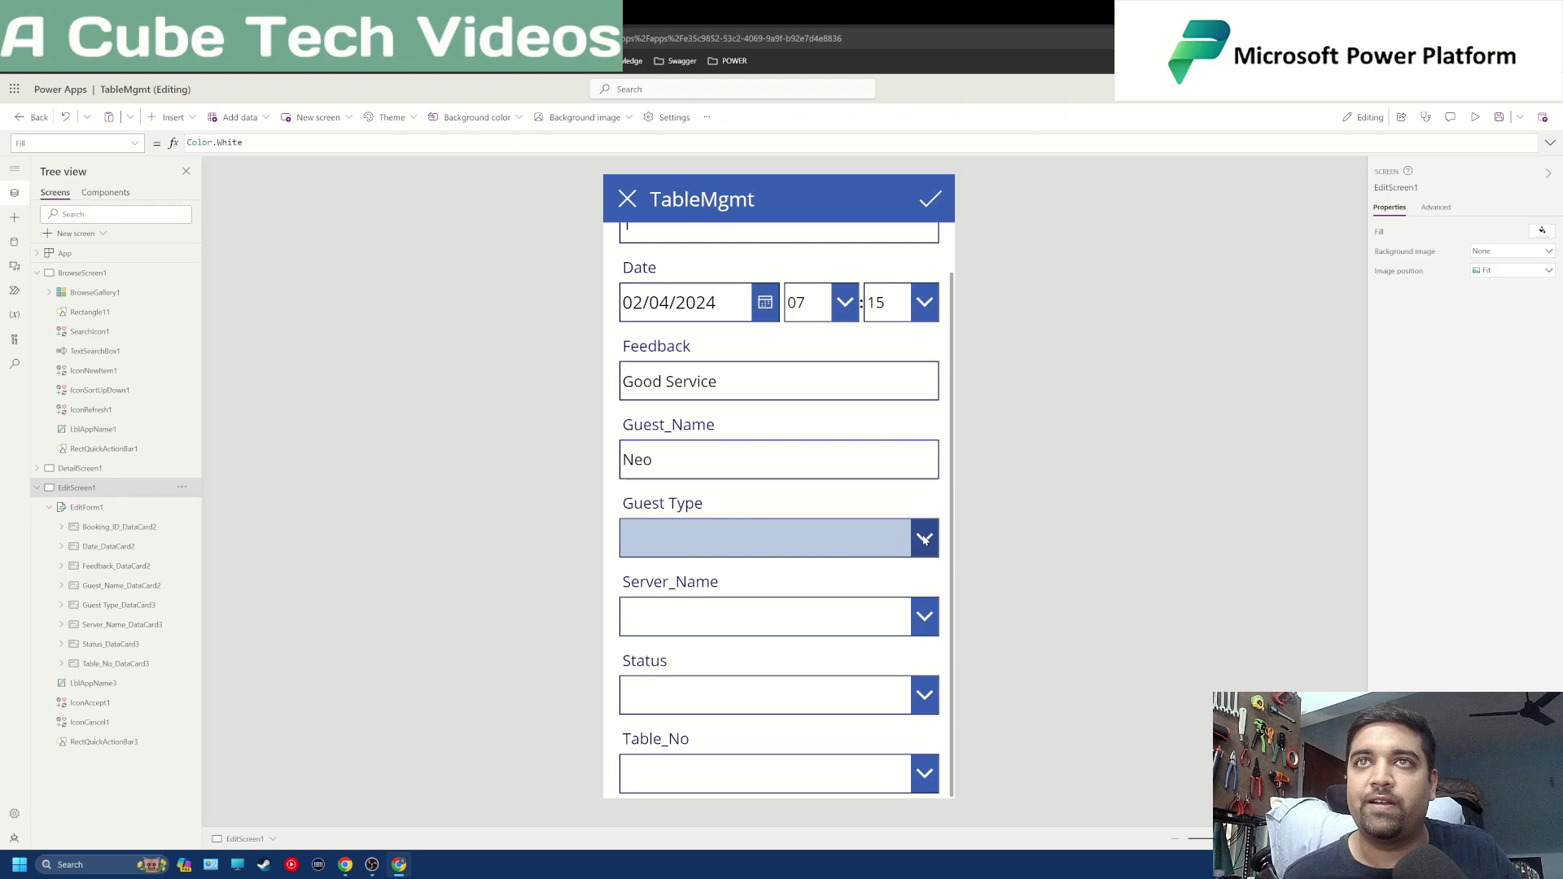
click(834, 538)
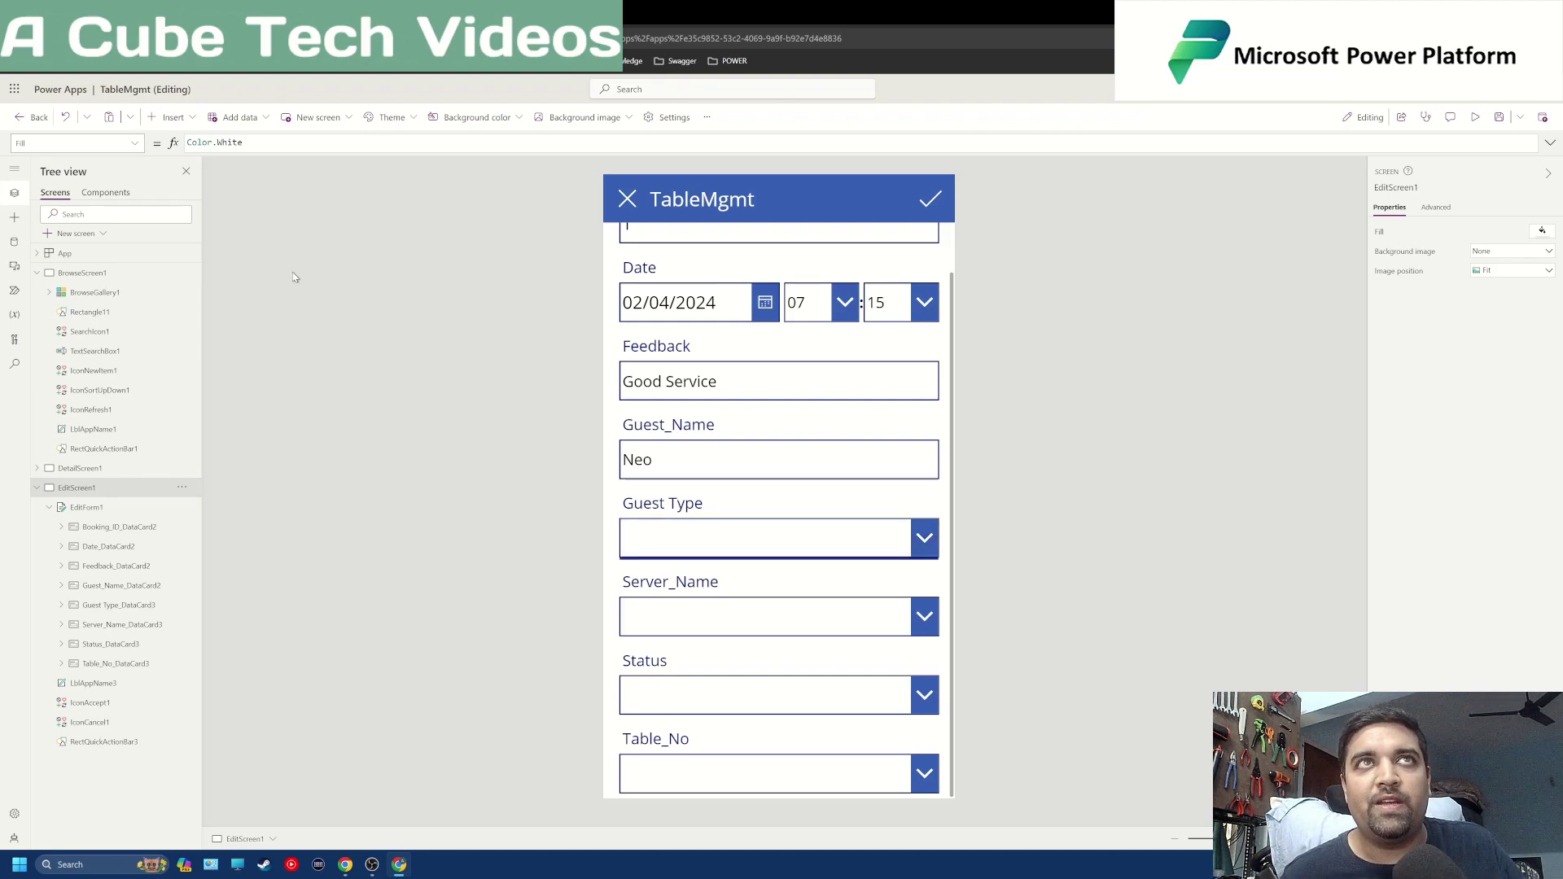
Inspect the app's connected TableMgmt data source and compare it with the Tracker sheet in the Excel workbook.
click(15, 242)
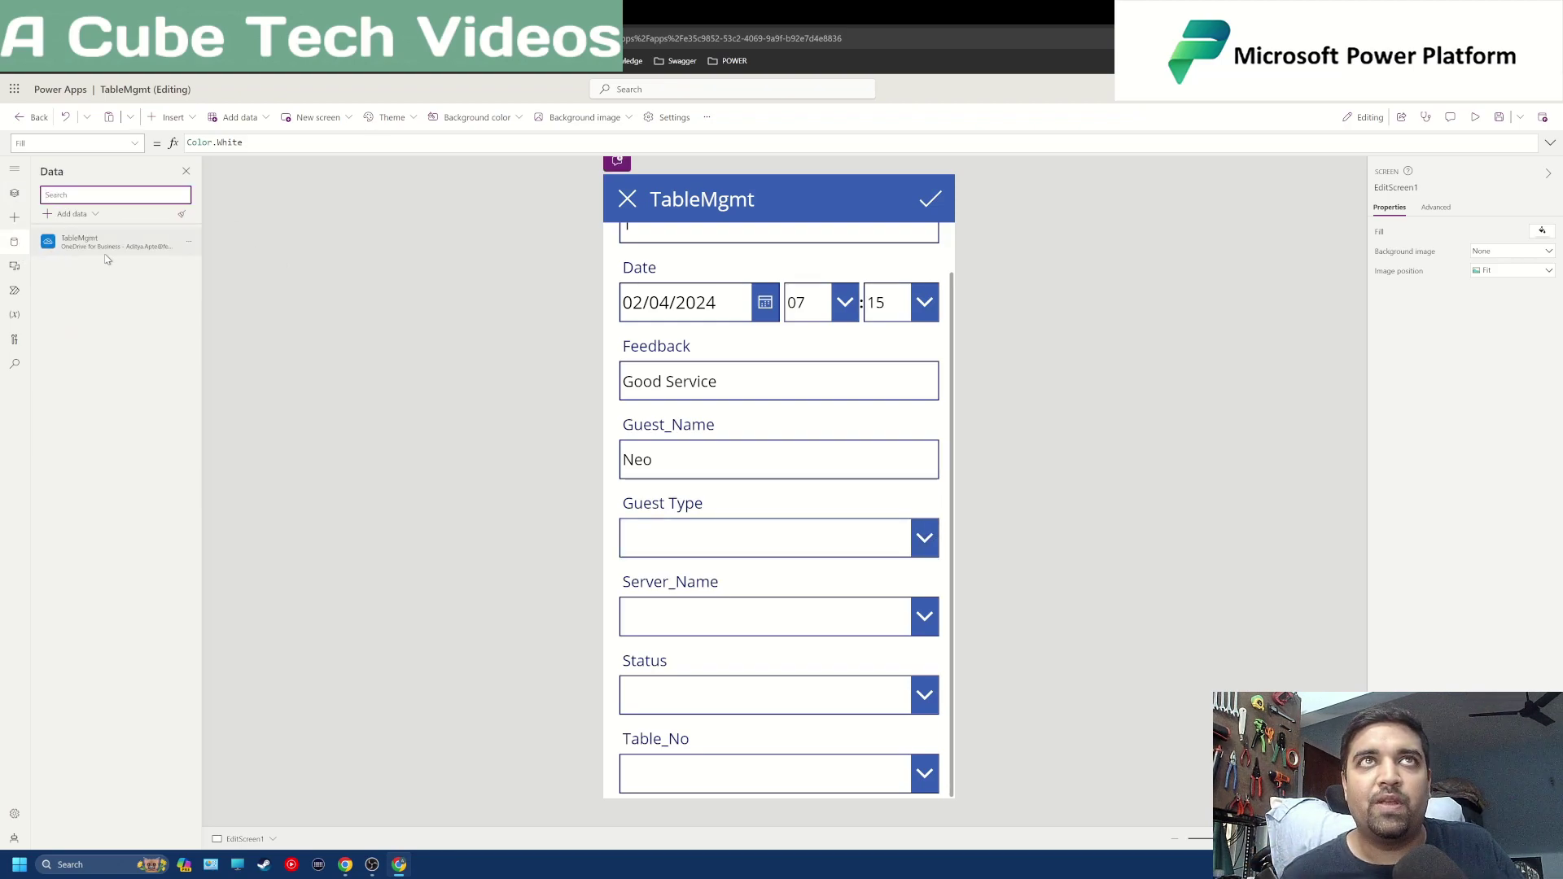
mouse_move(106, 258)
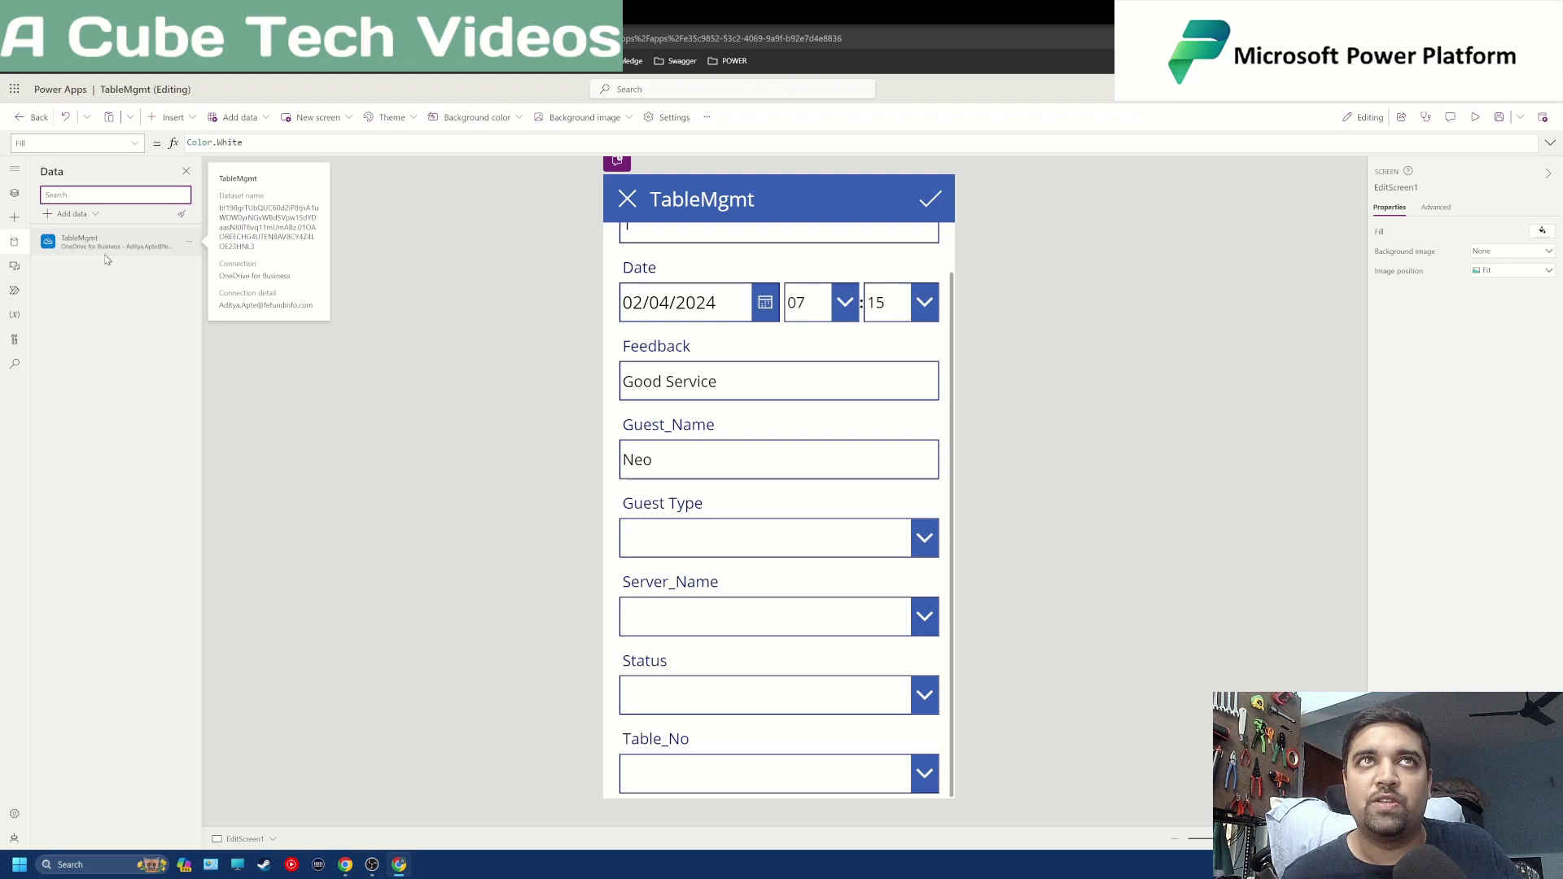
key(ctrl+Tab)
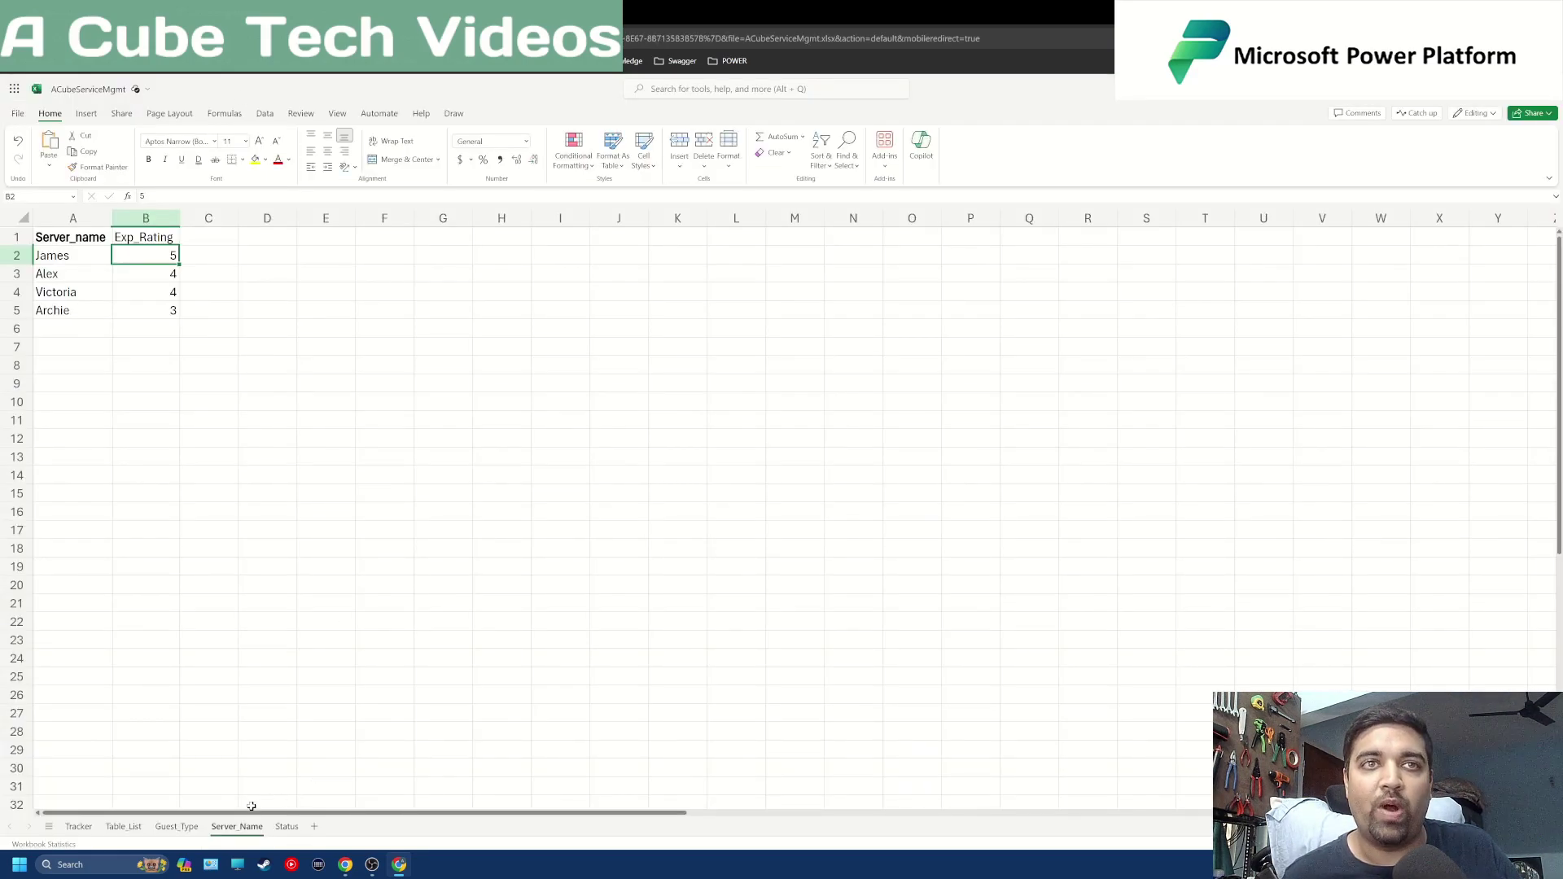
double_click(82, 827)
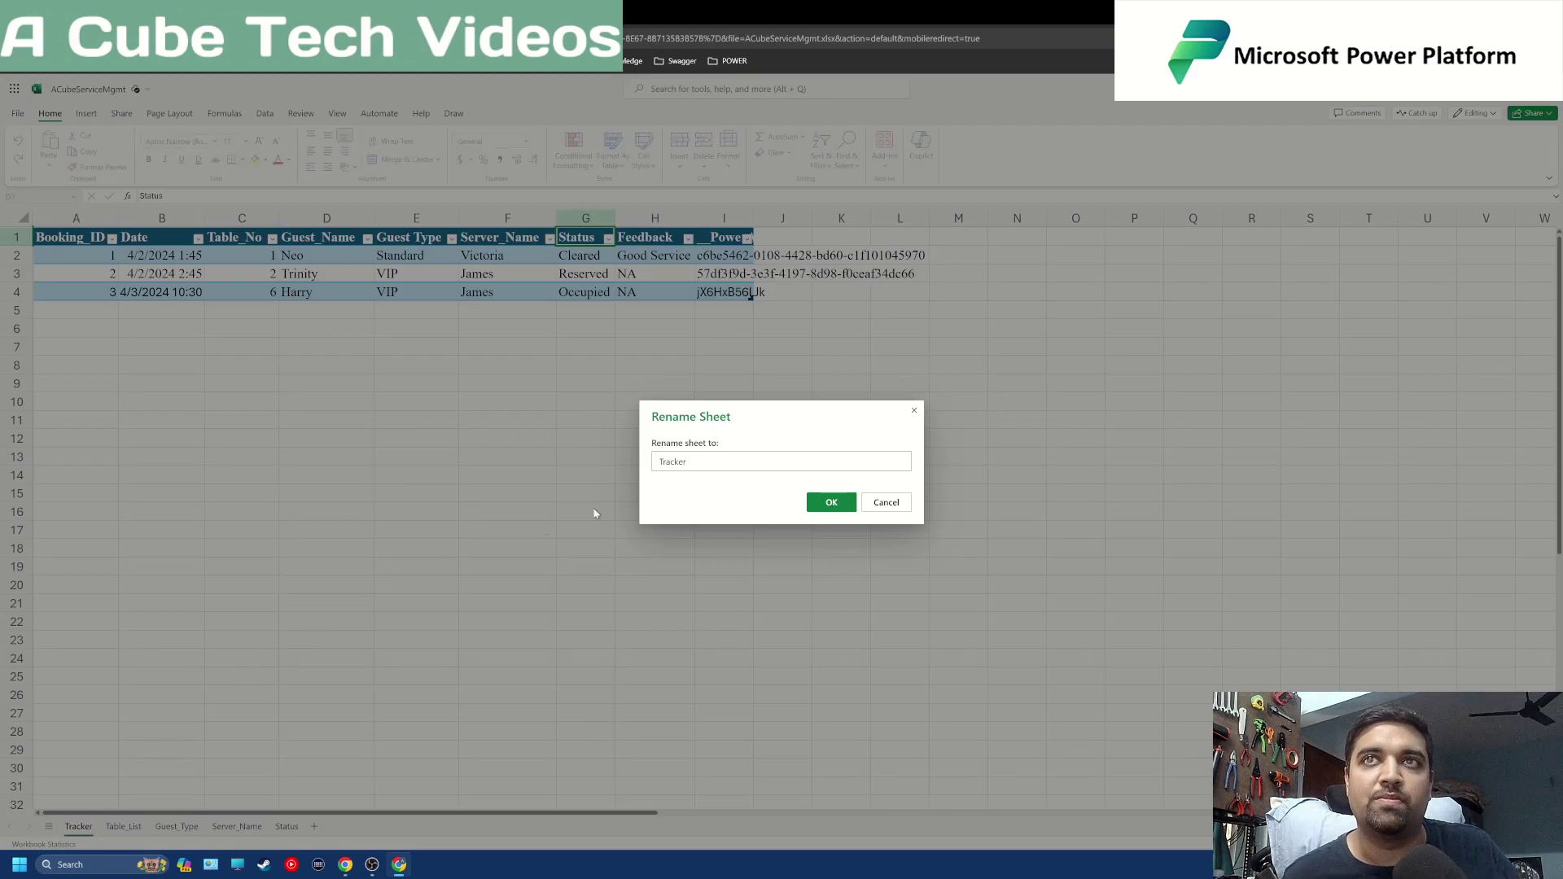
click(875, 501)
key(ctrl+Tab)
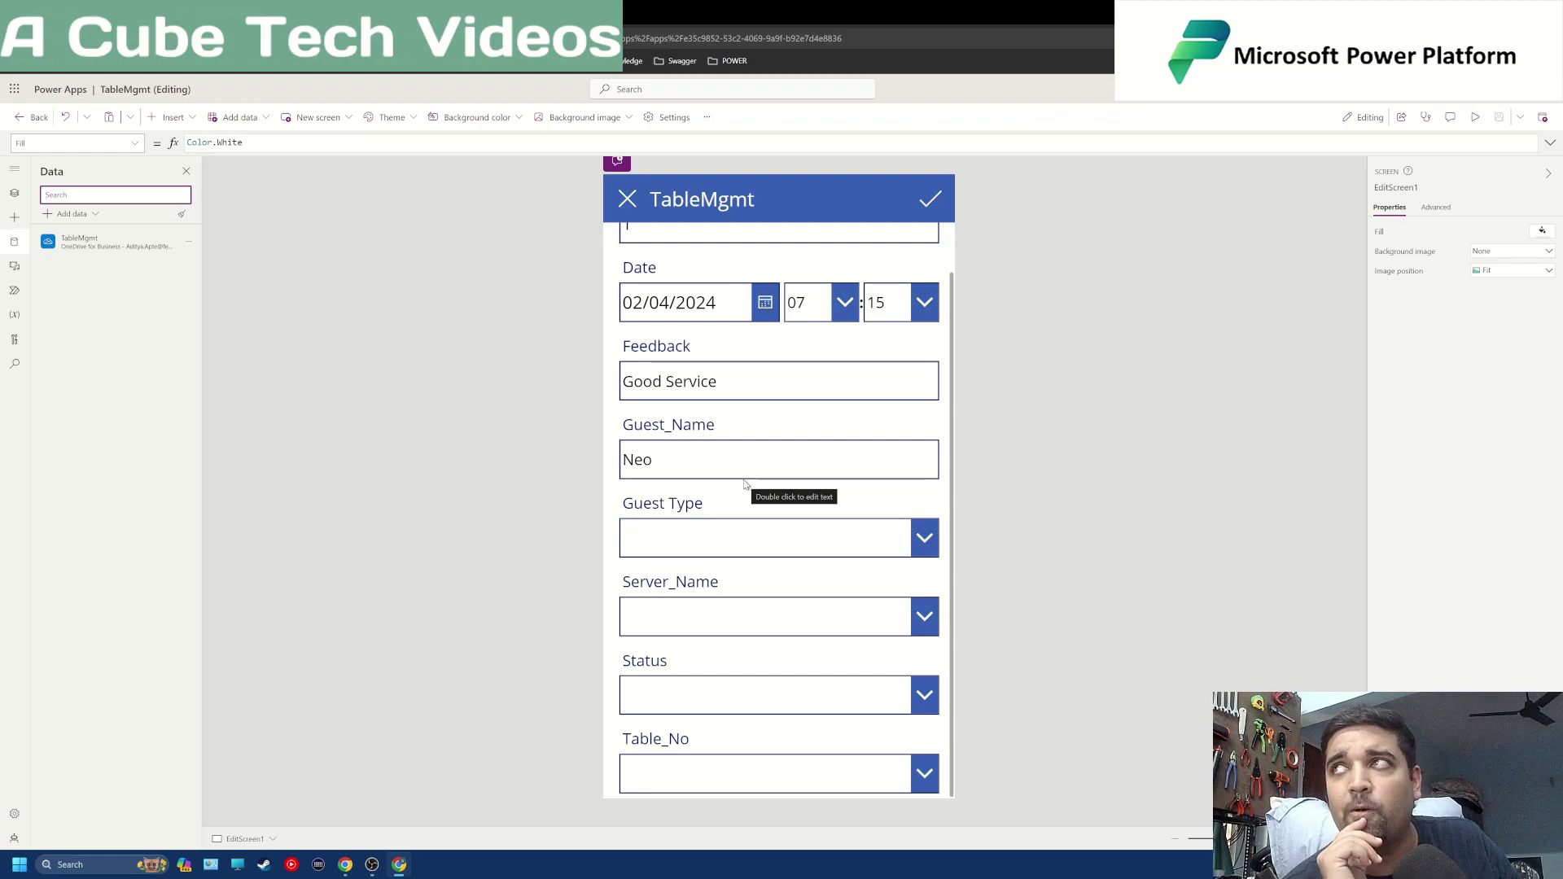
key(ctrl+Tab)
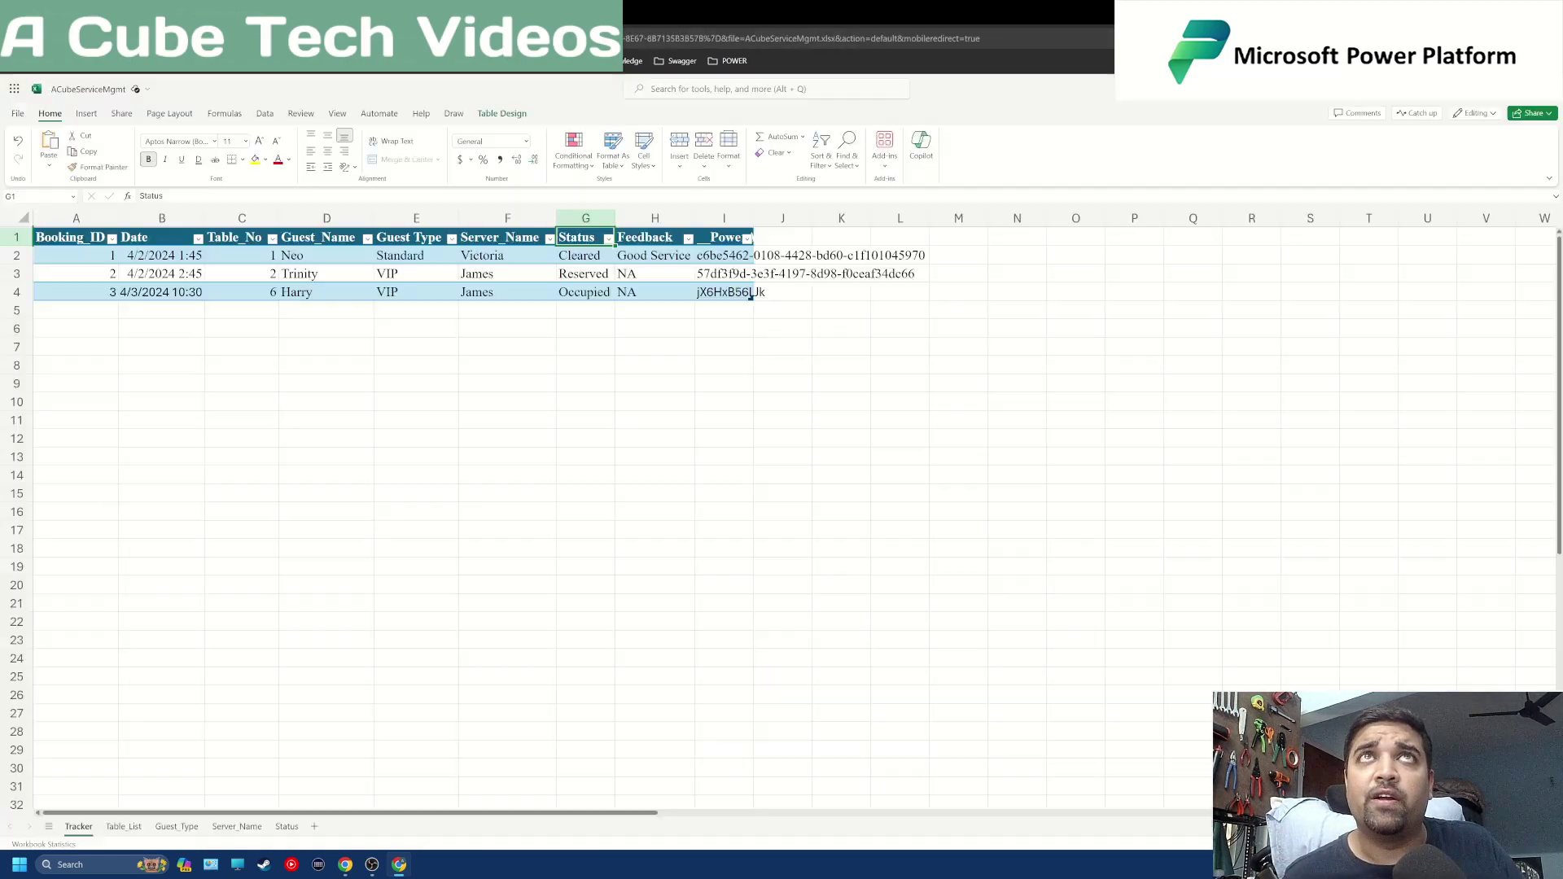
Apply list data validation to the Tracker sheet's Guest Type column using cells A2:A4 of the Guest_Type sheet and check the choices in cell E5.
click(429, 268)
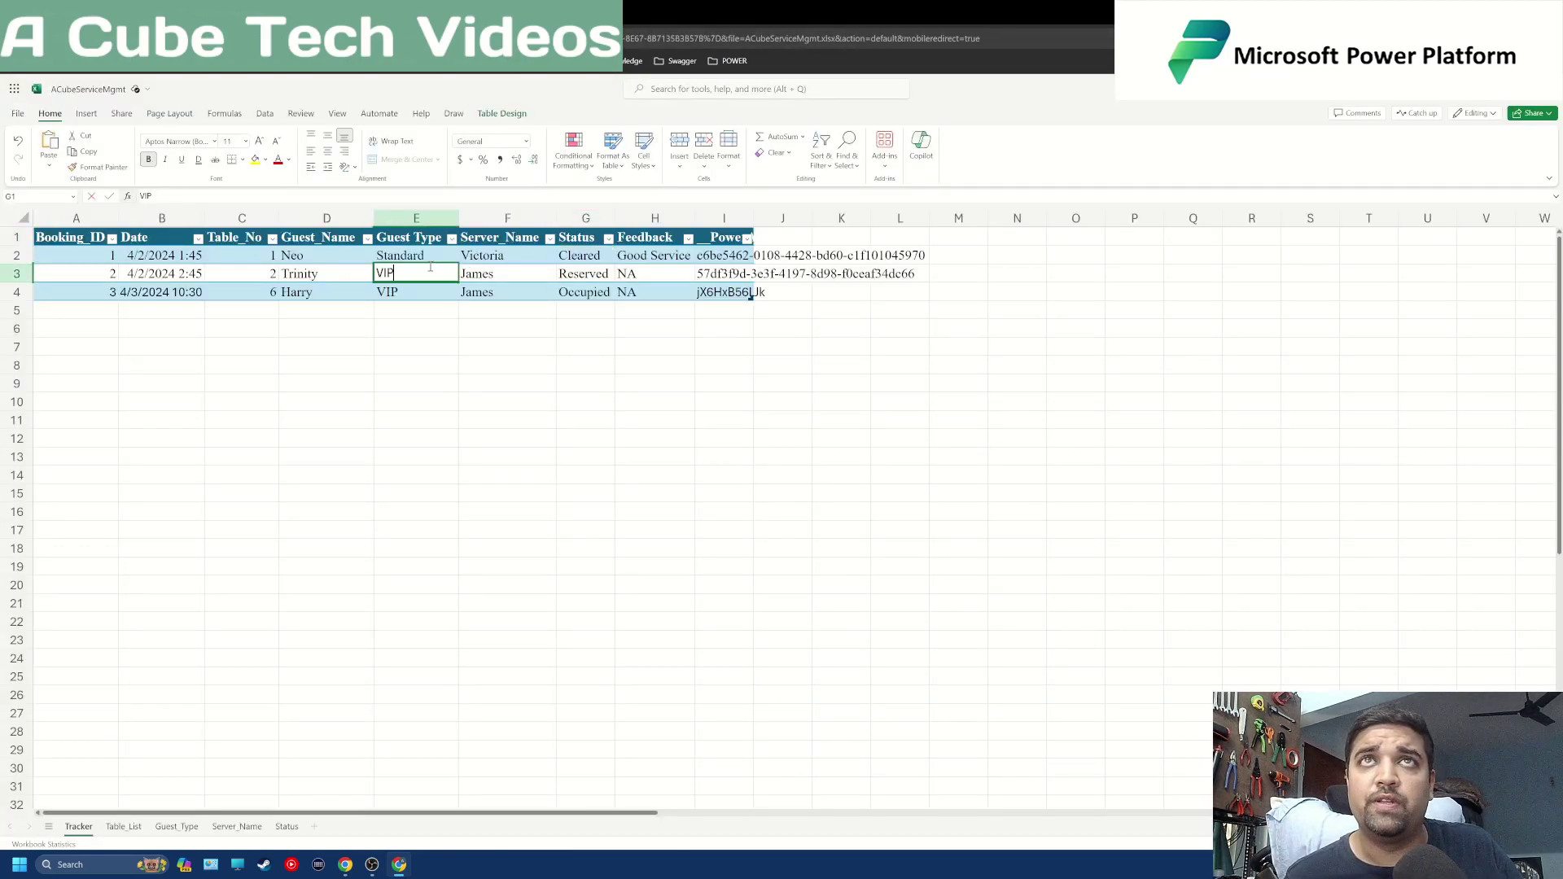
click(425, 334)
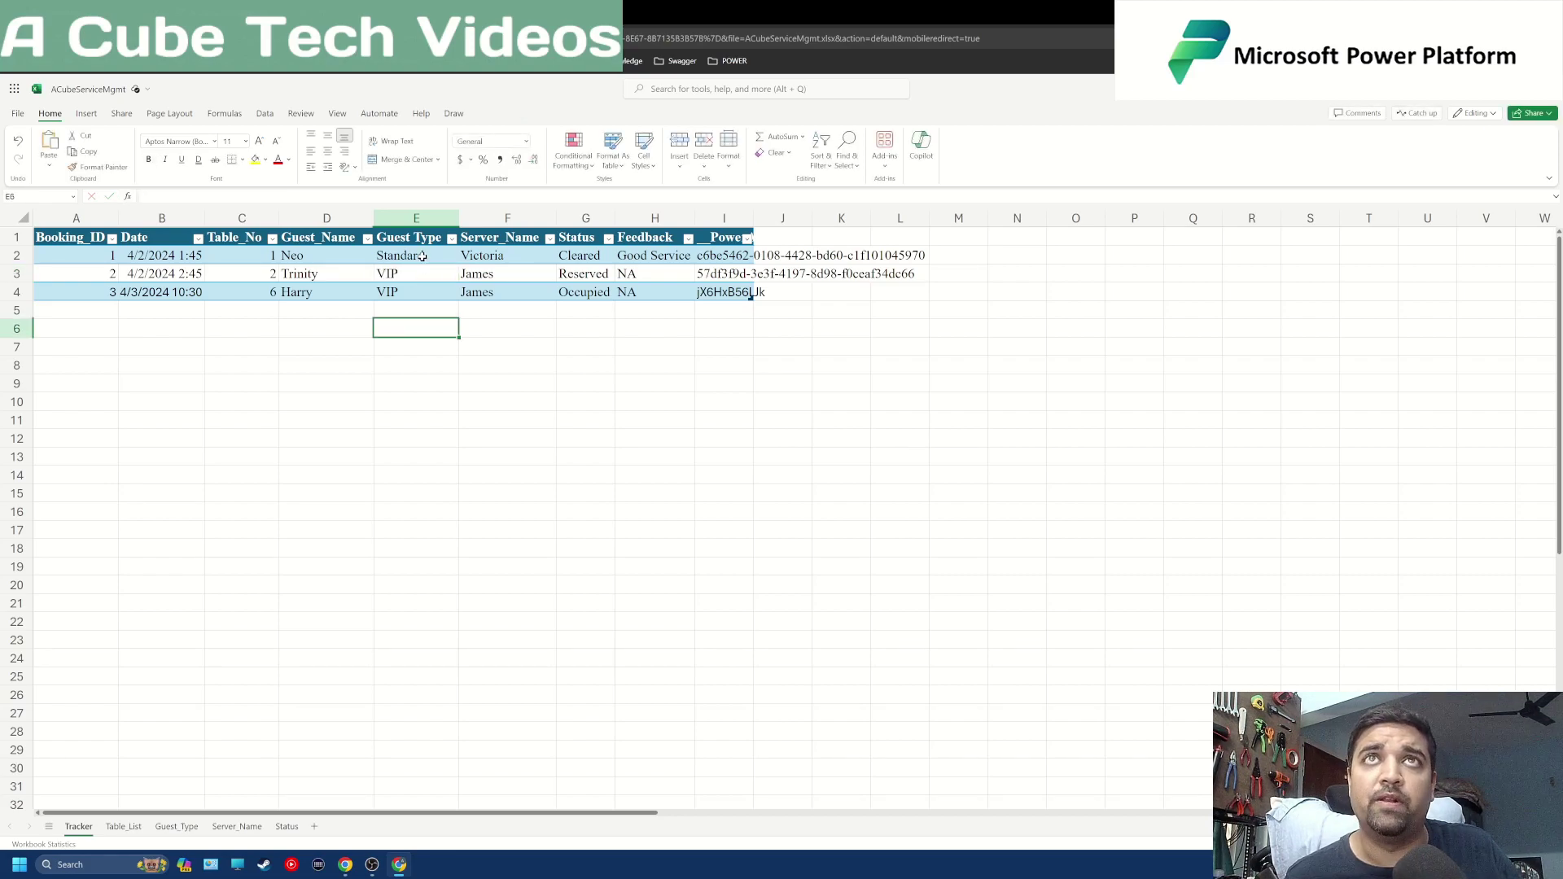
click(422, 220)
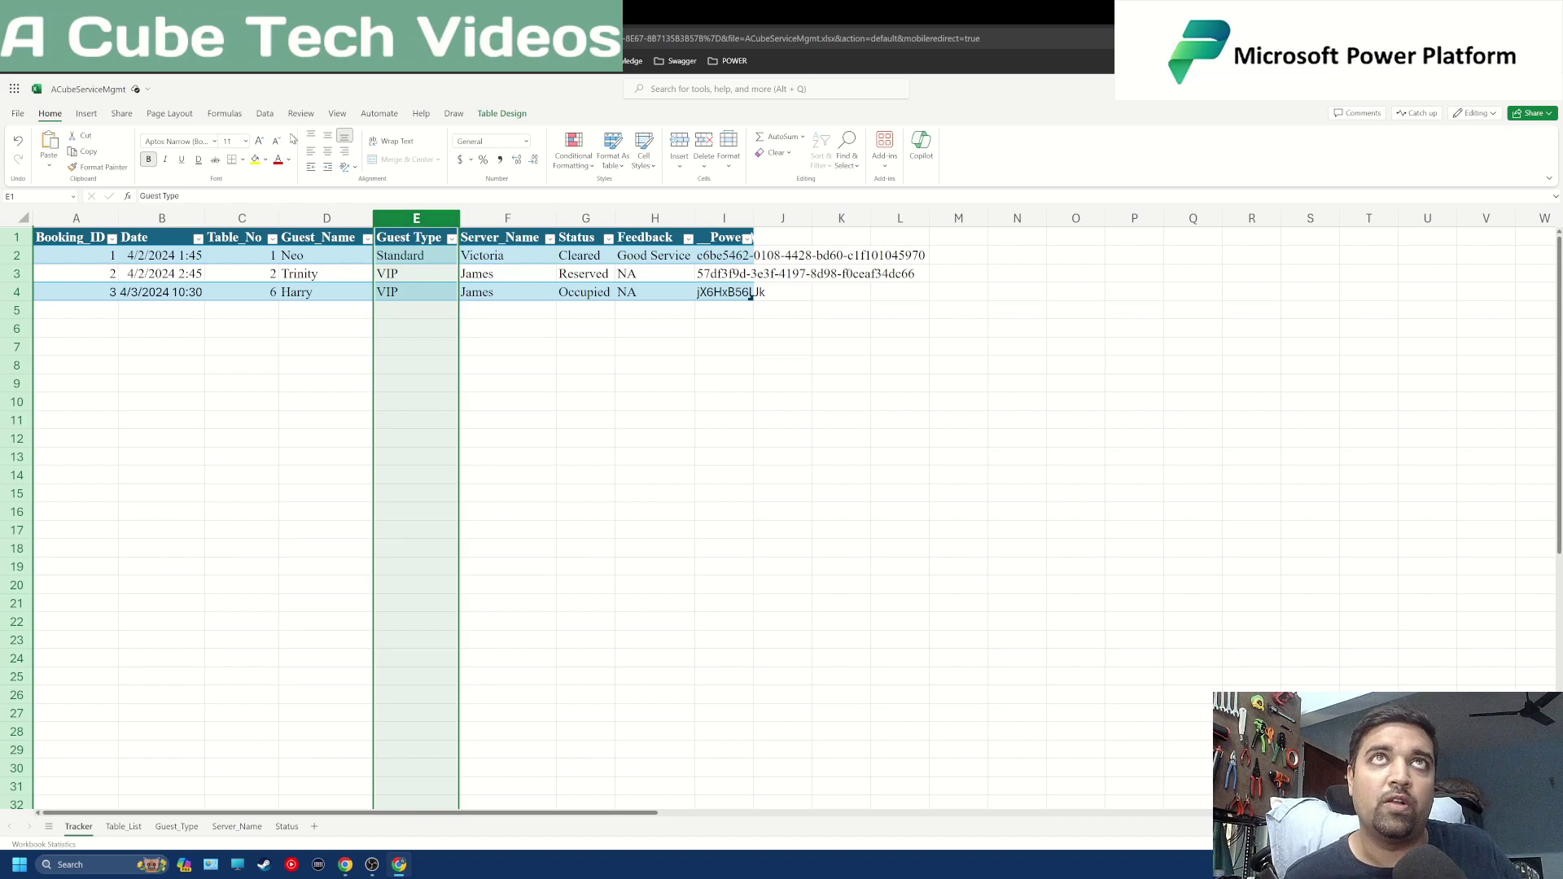
click(265, 114)
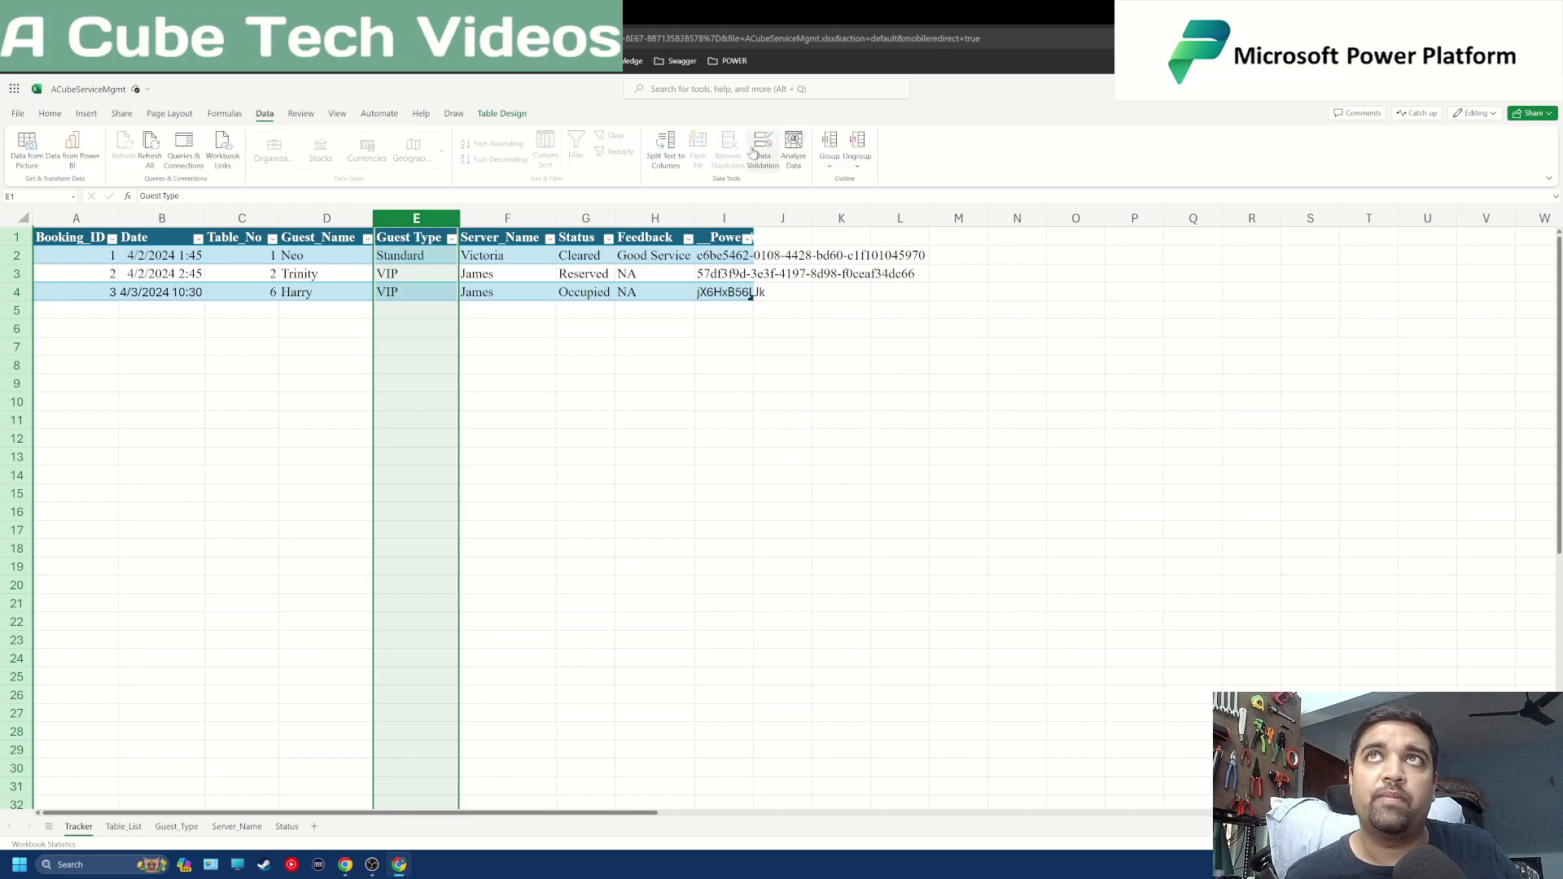
click(762, 146)
click(780, 396)
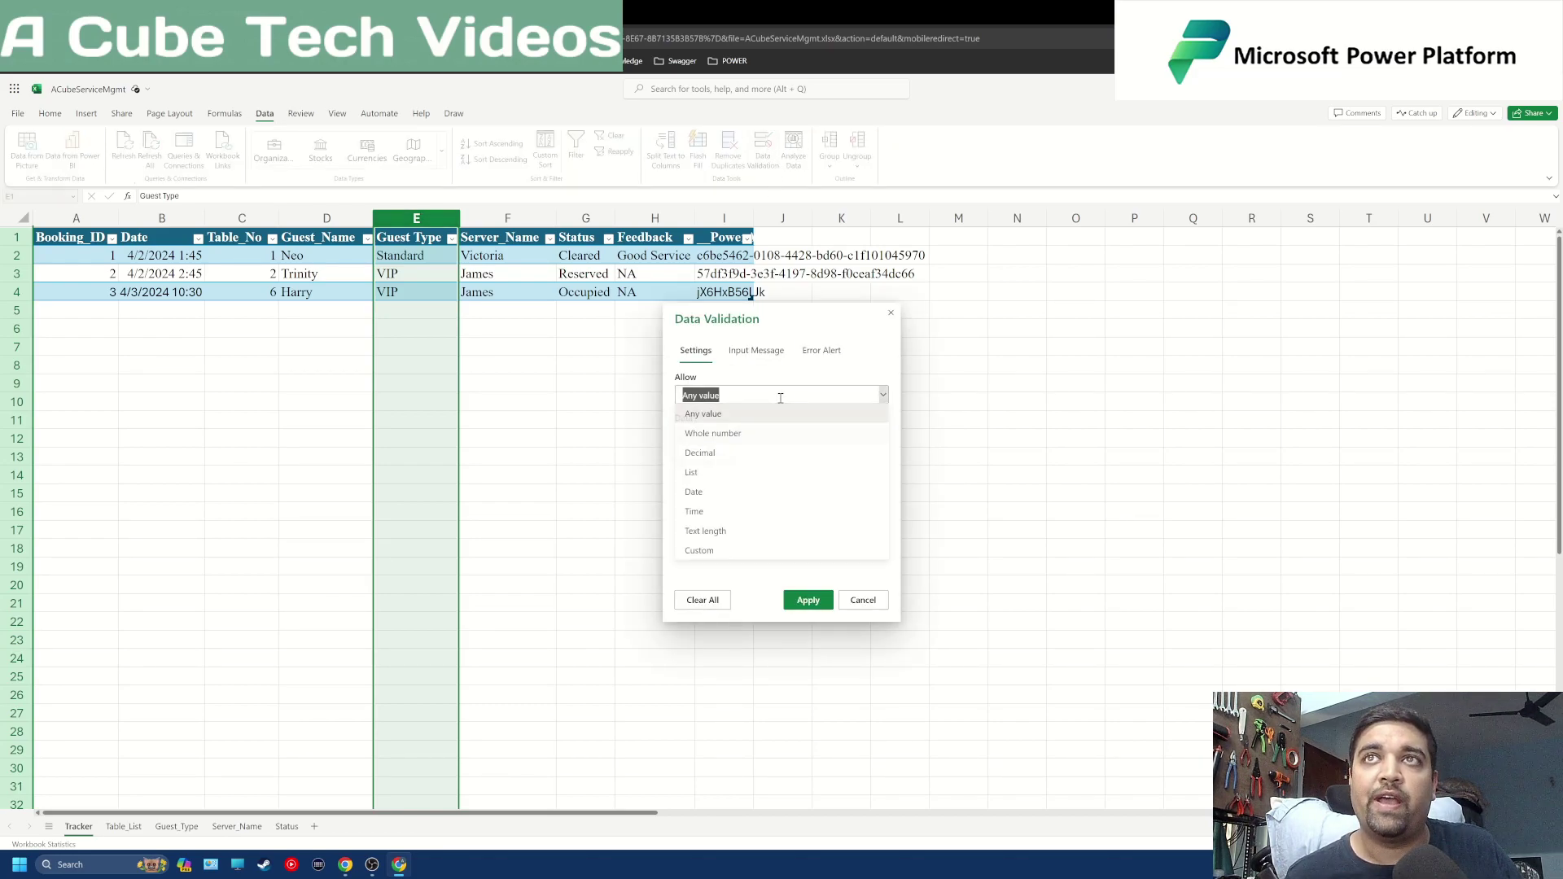
click(743, 473)
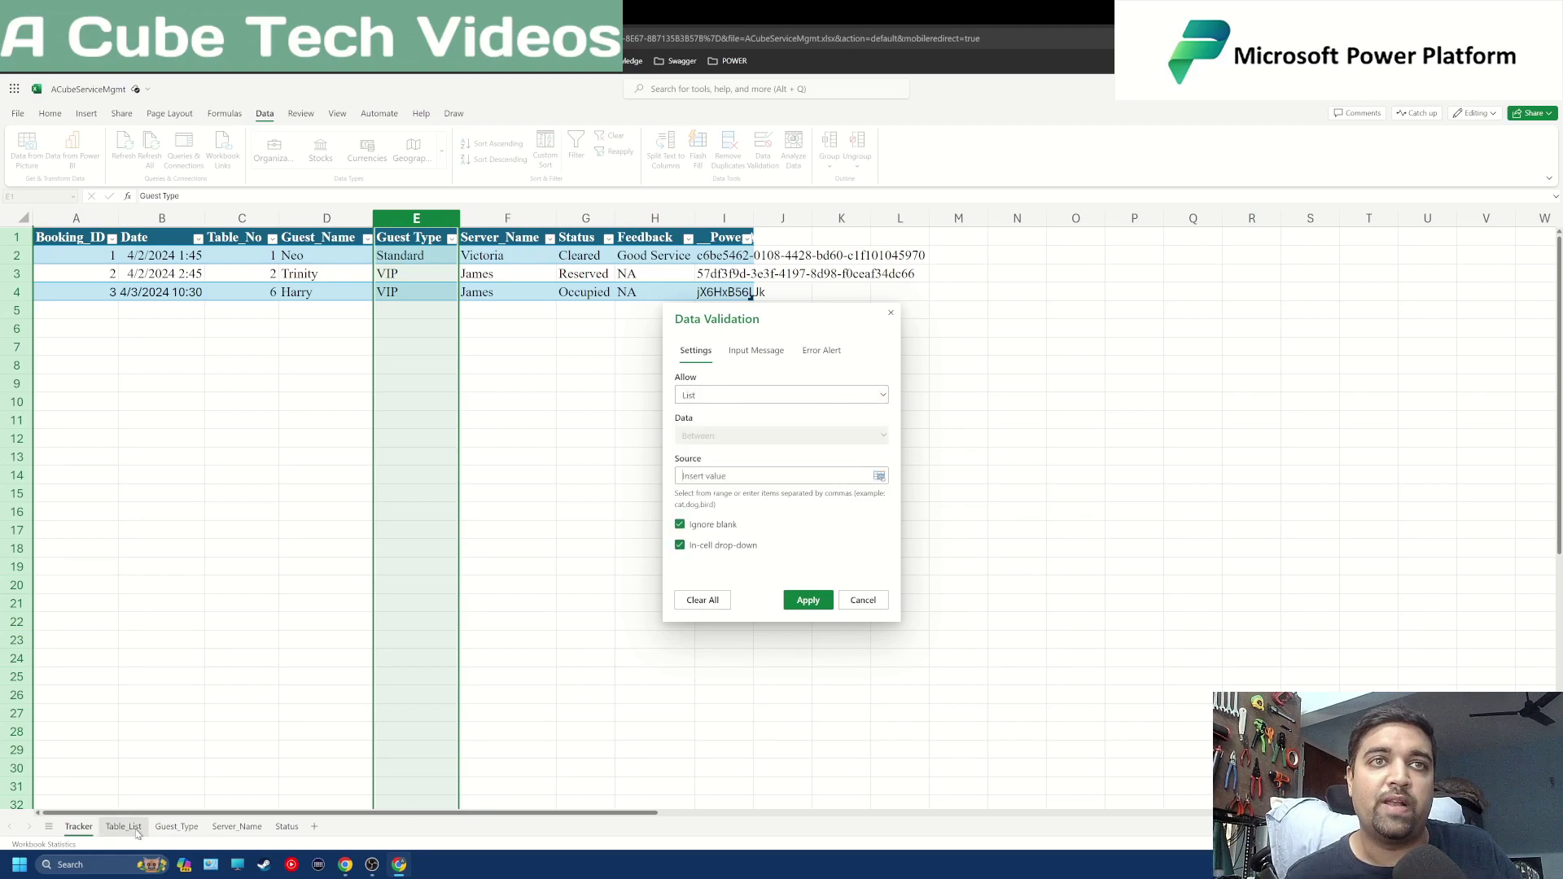
click(176, 827)
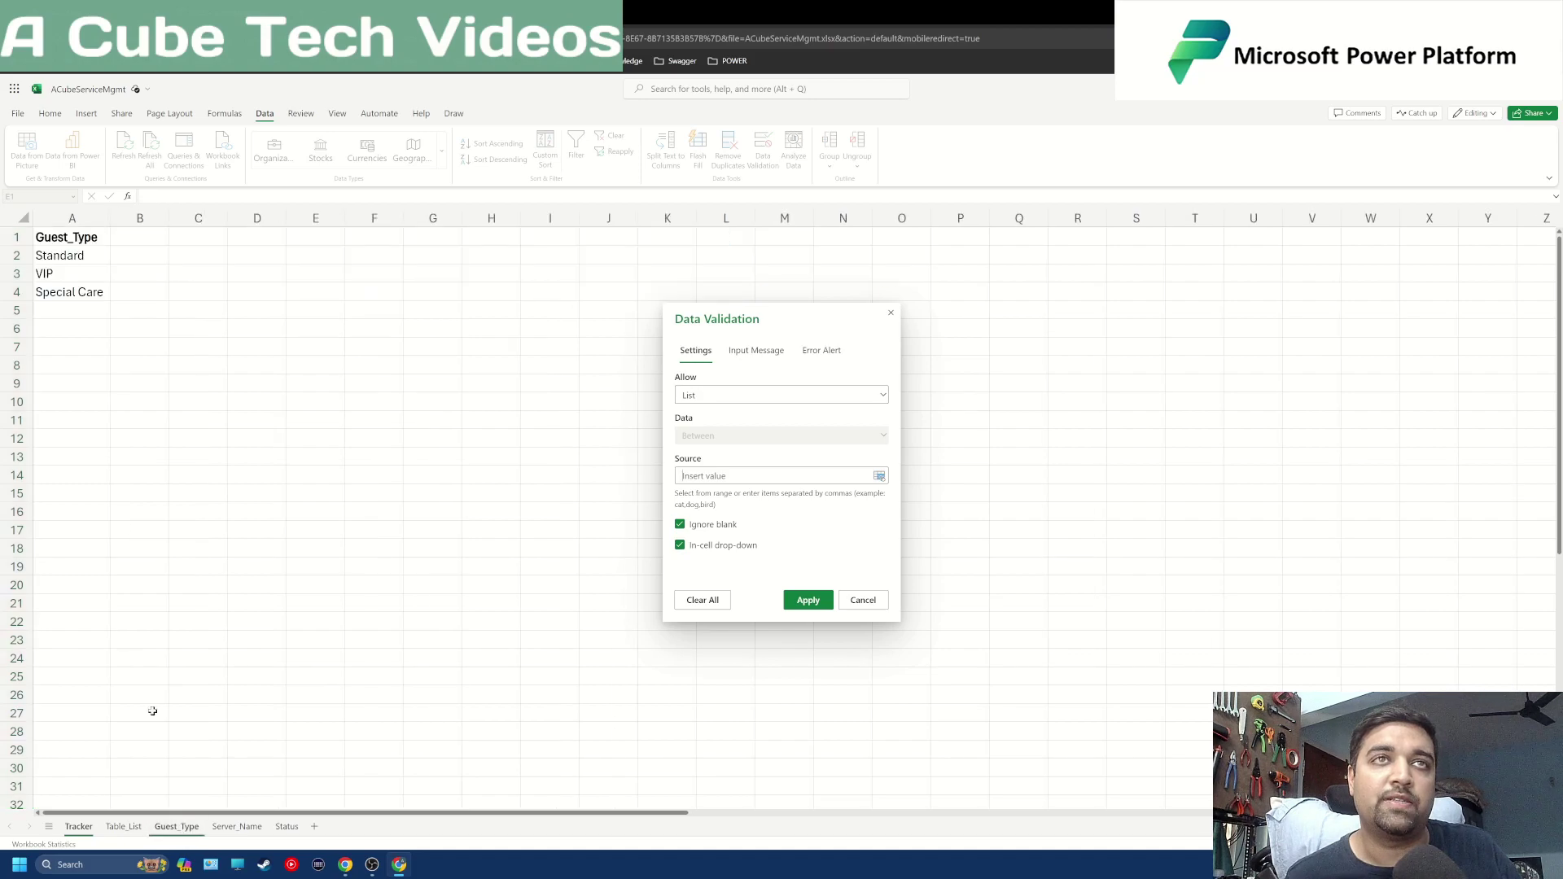
drag(80, 255, 82, 293)
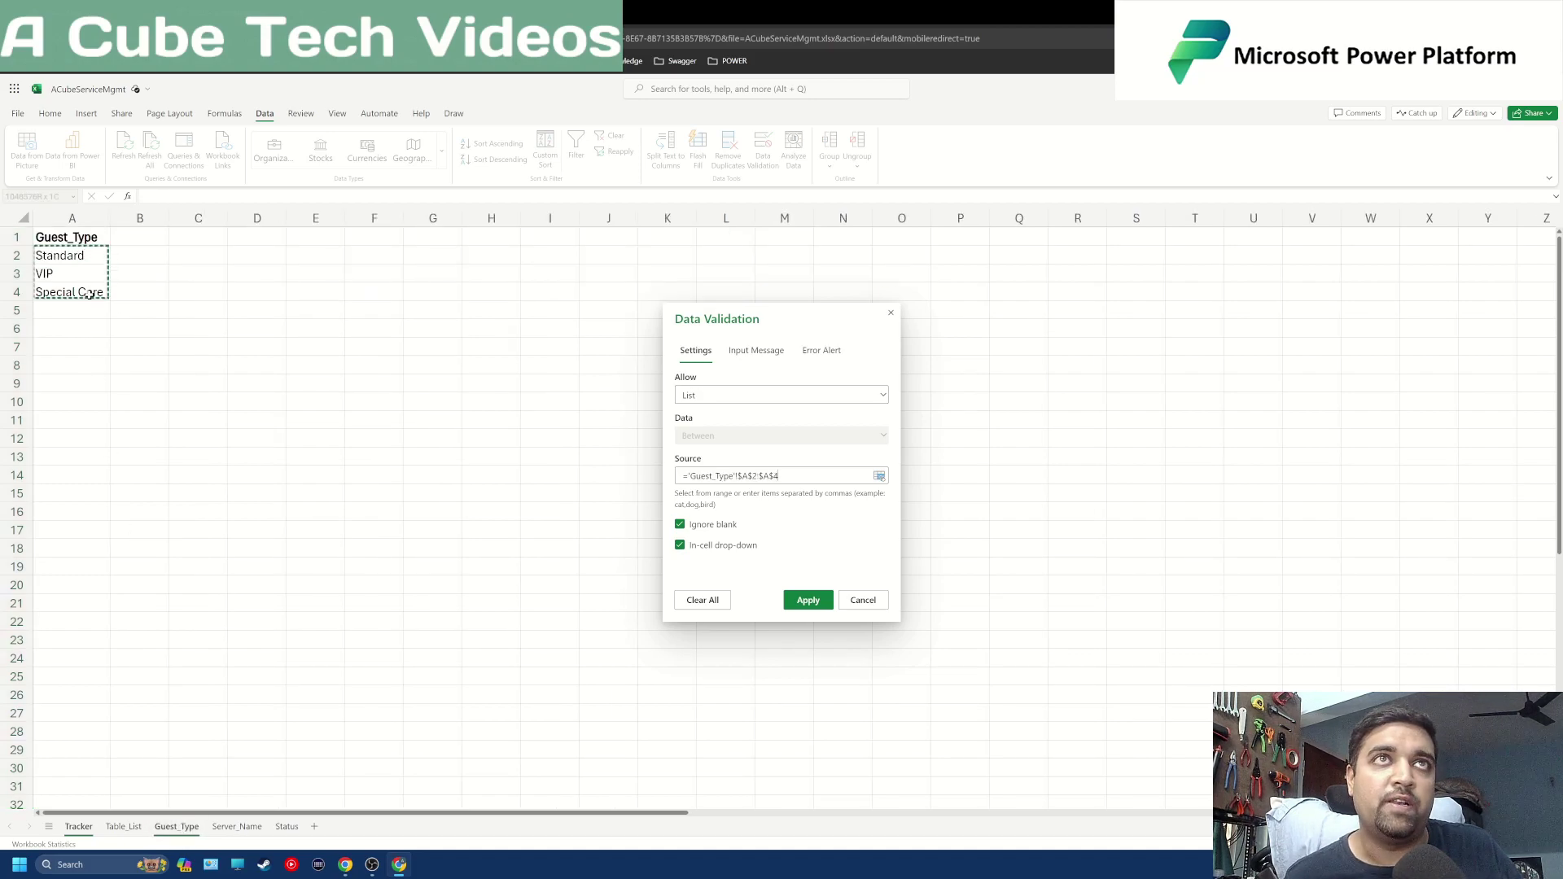
click(808, 600)
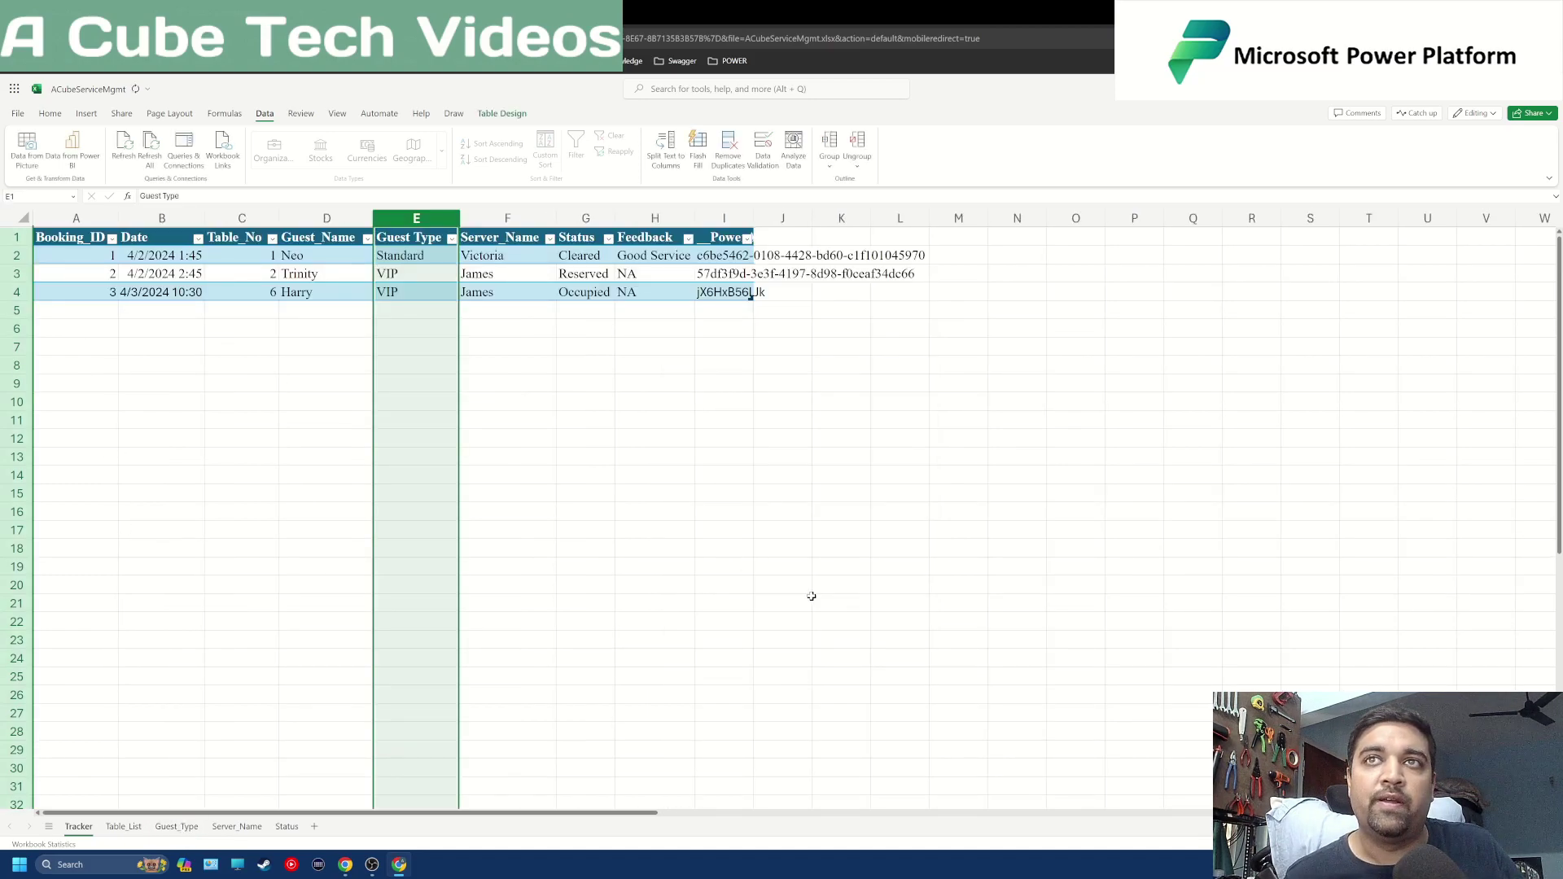
double_click(444, 309)
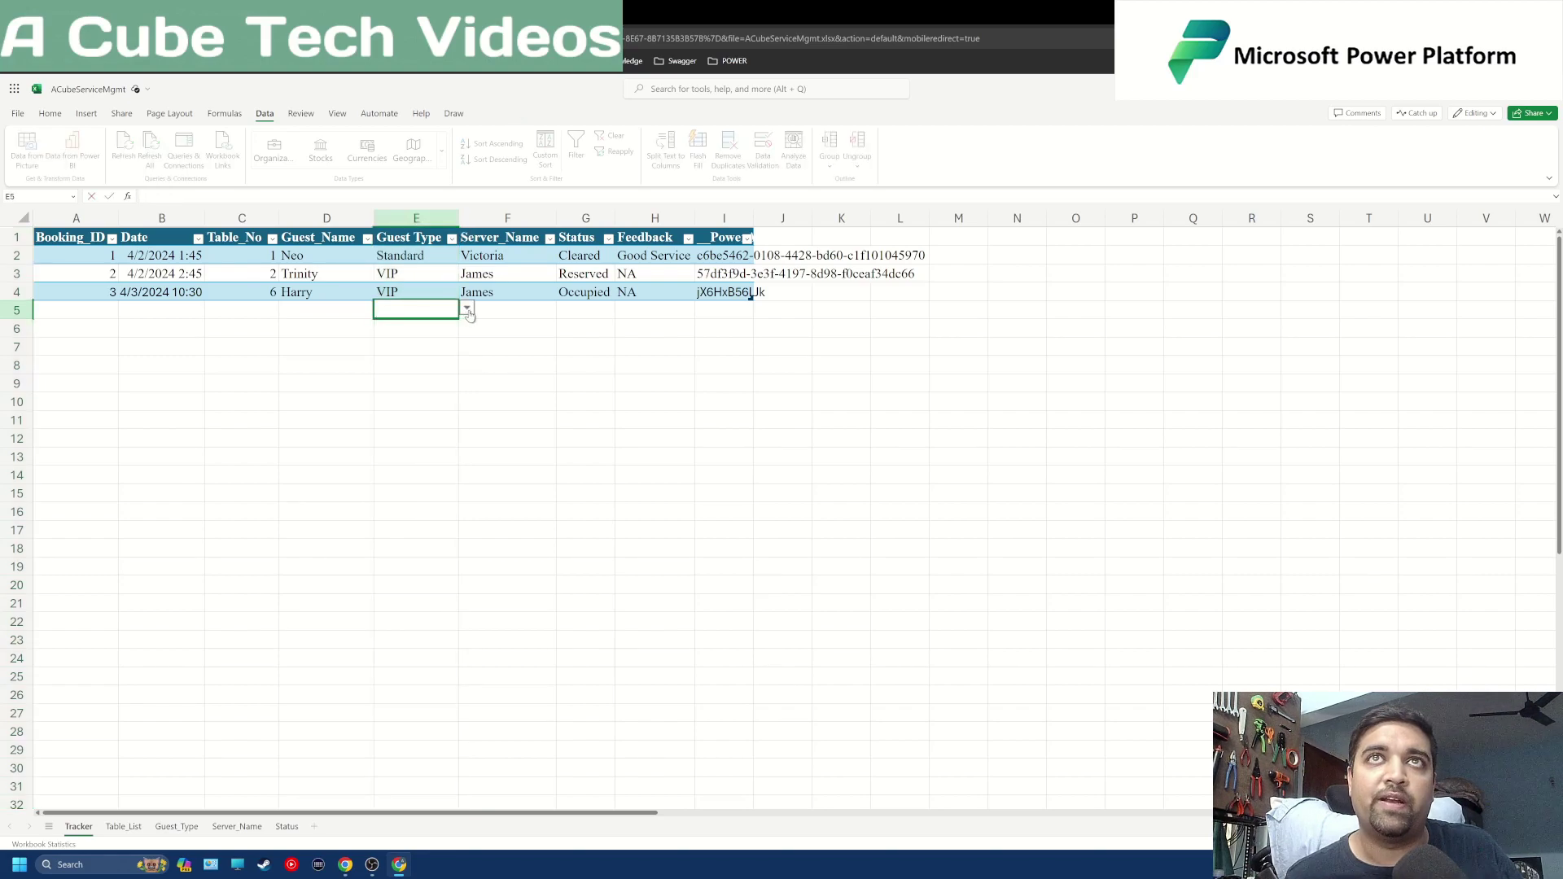
click(468, 310)
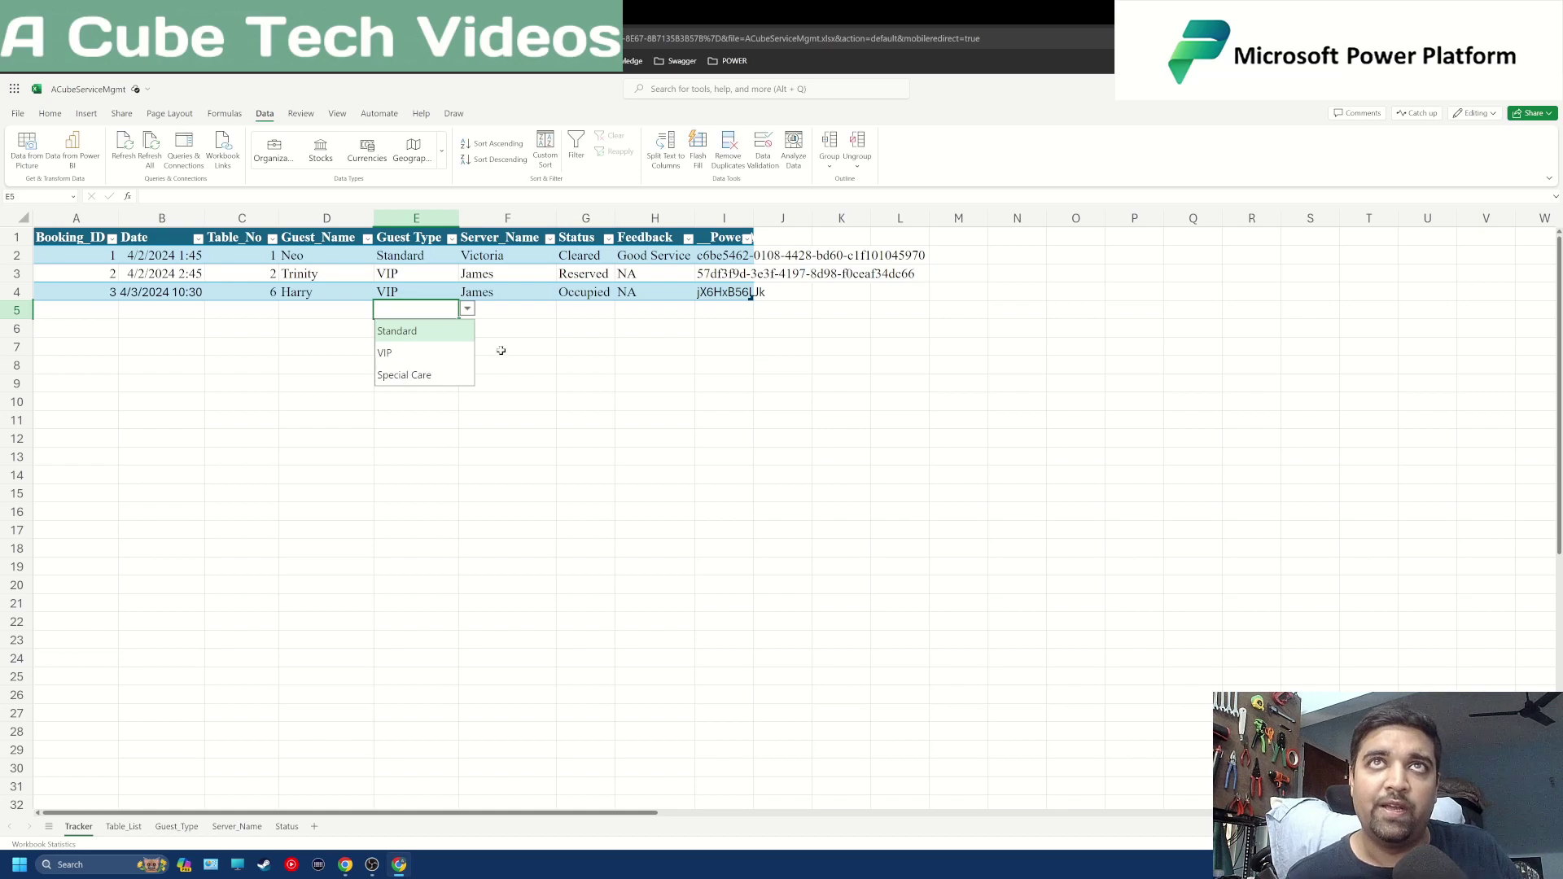
Switch to the Power Apps editor and refresh the TableMgmt data source, checking the form's Guest Type dropdown.
key(ctrl+Tab)
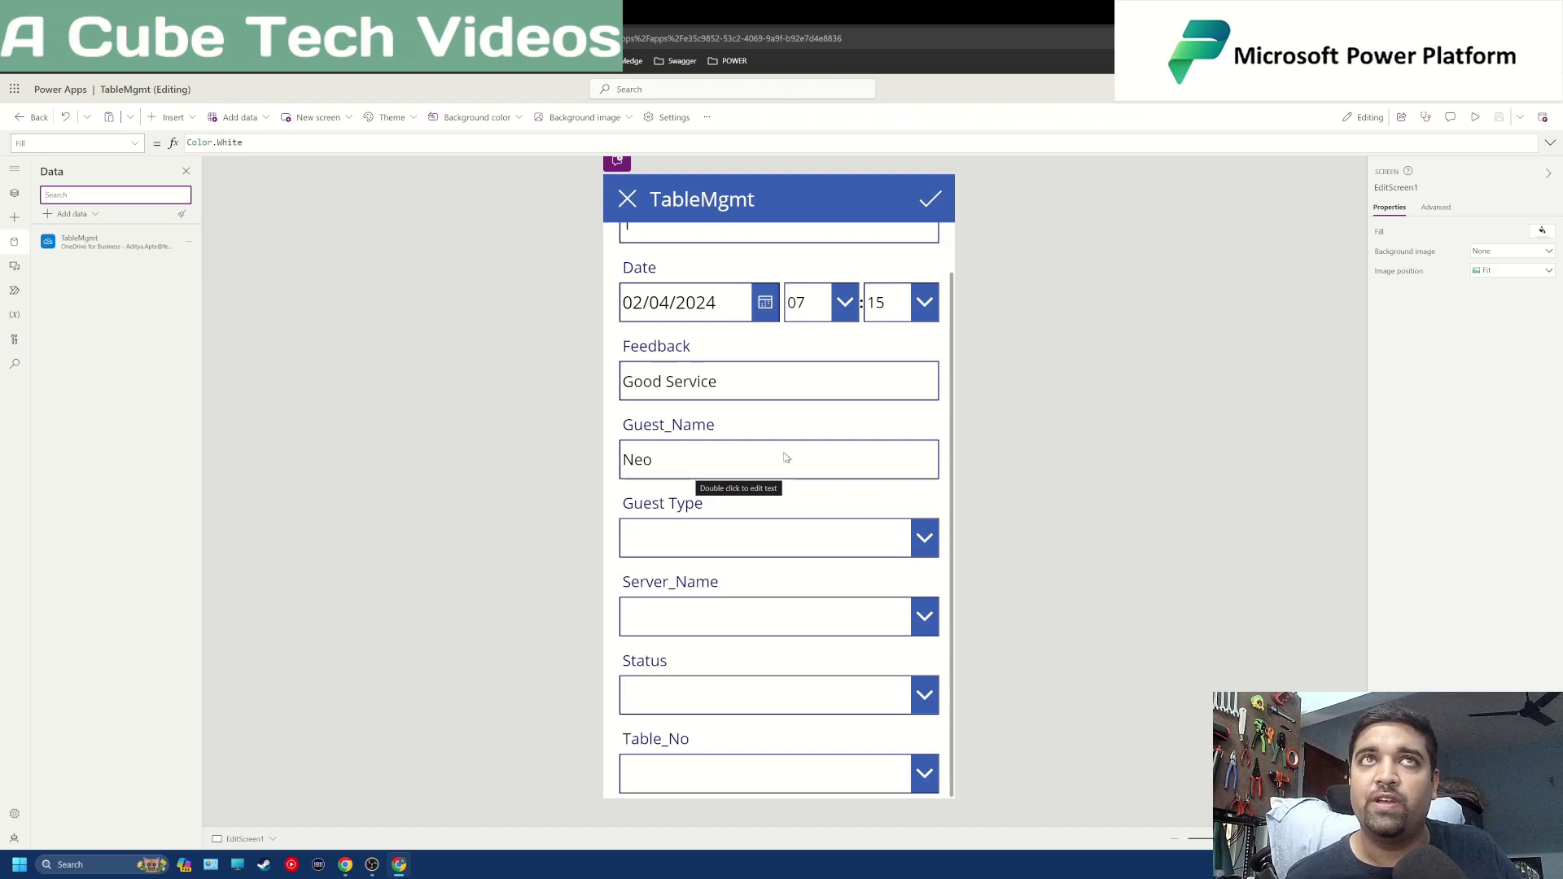
click(190, 246)
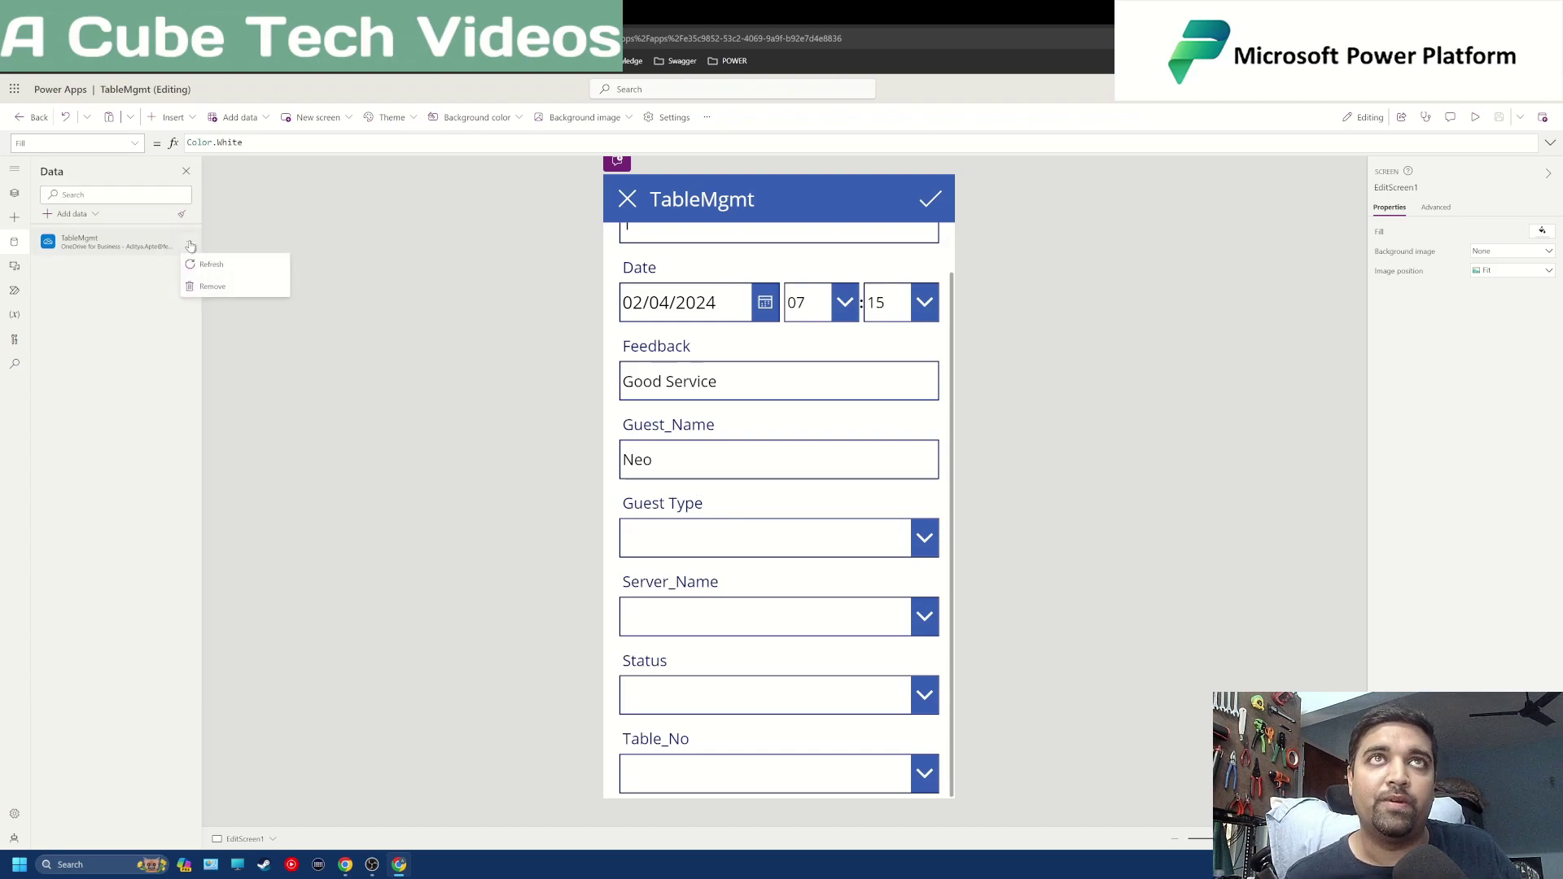
click(218, 276)
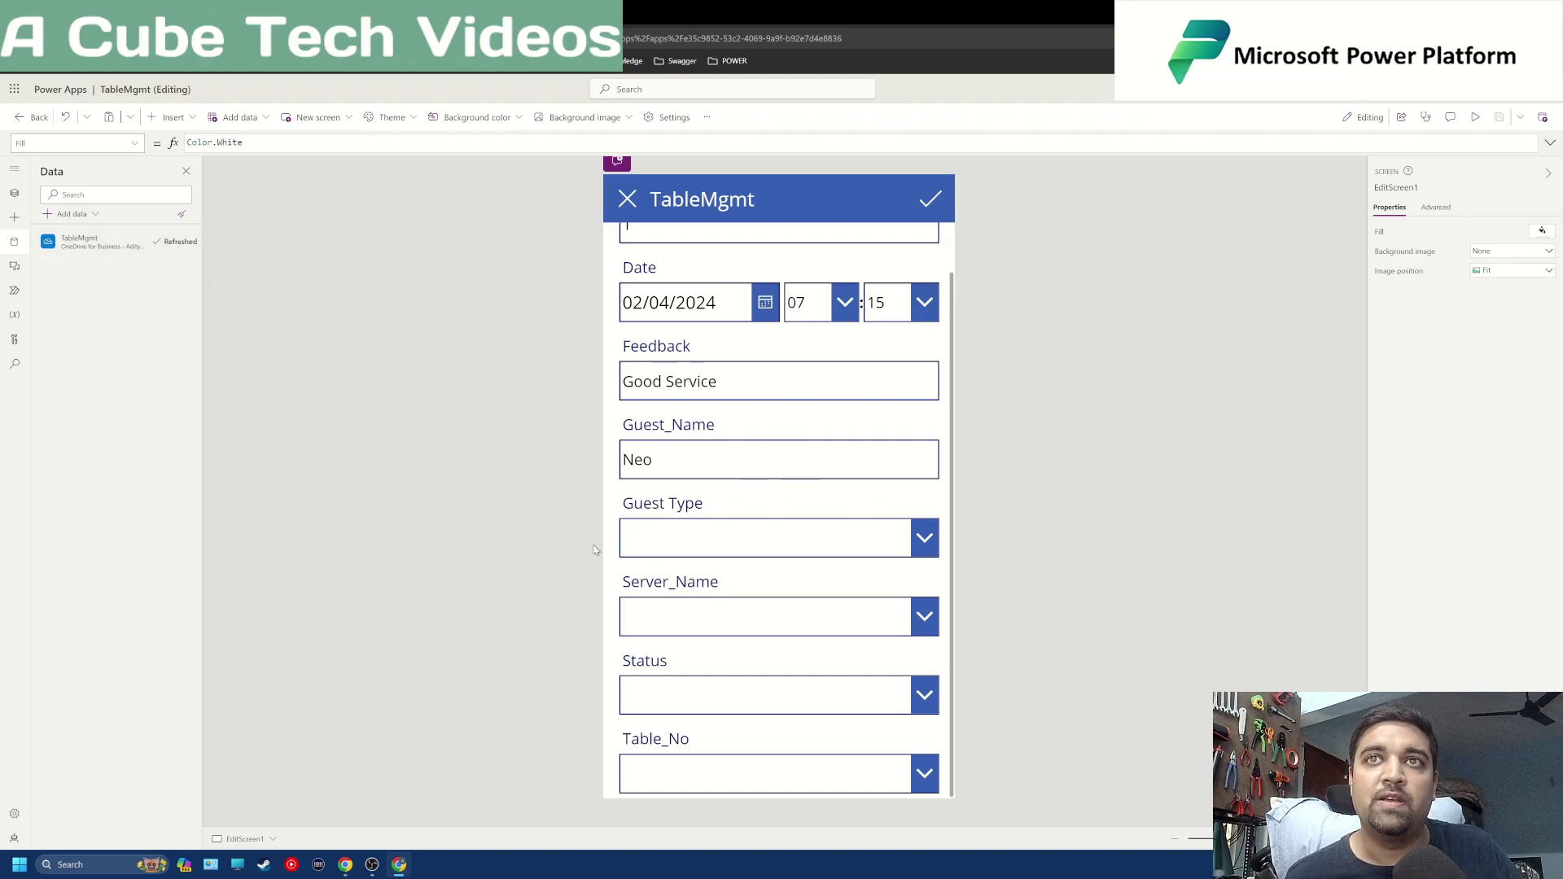
click(924, 537)
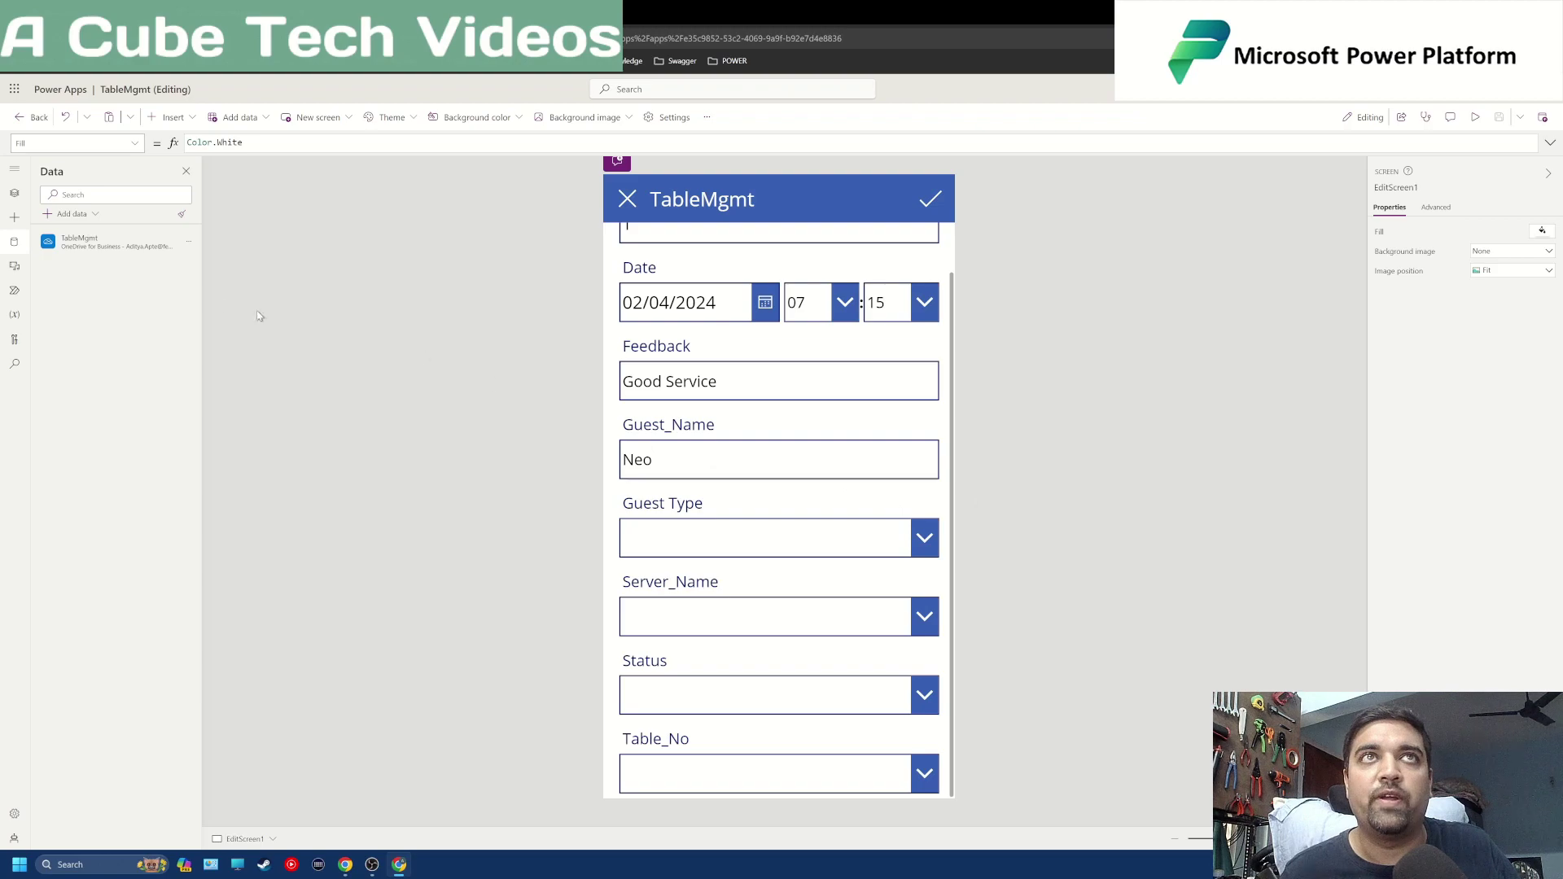
Select the Guest Type dropdown on the edit form and unlock its card's properties.
click(14, 197)
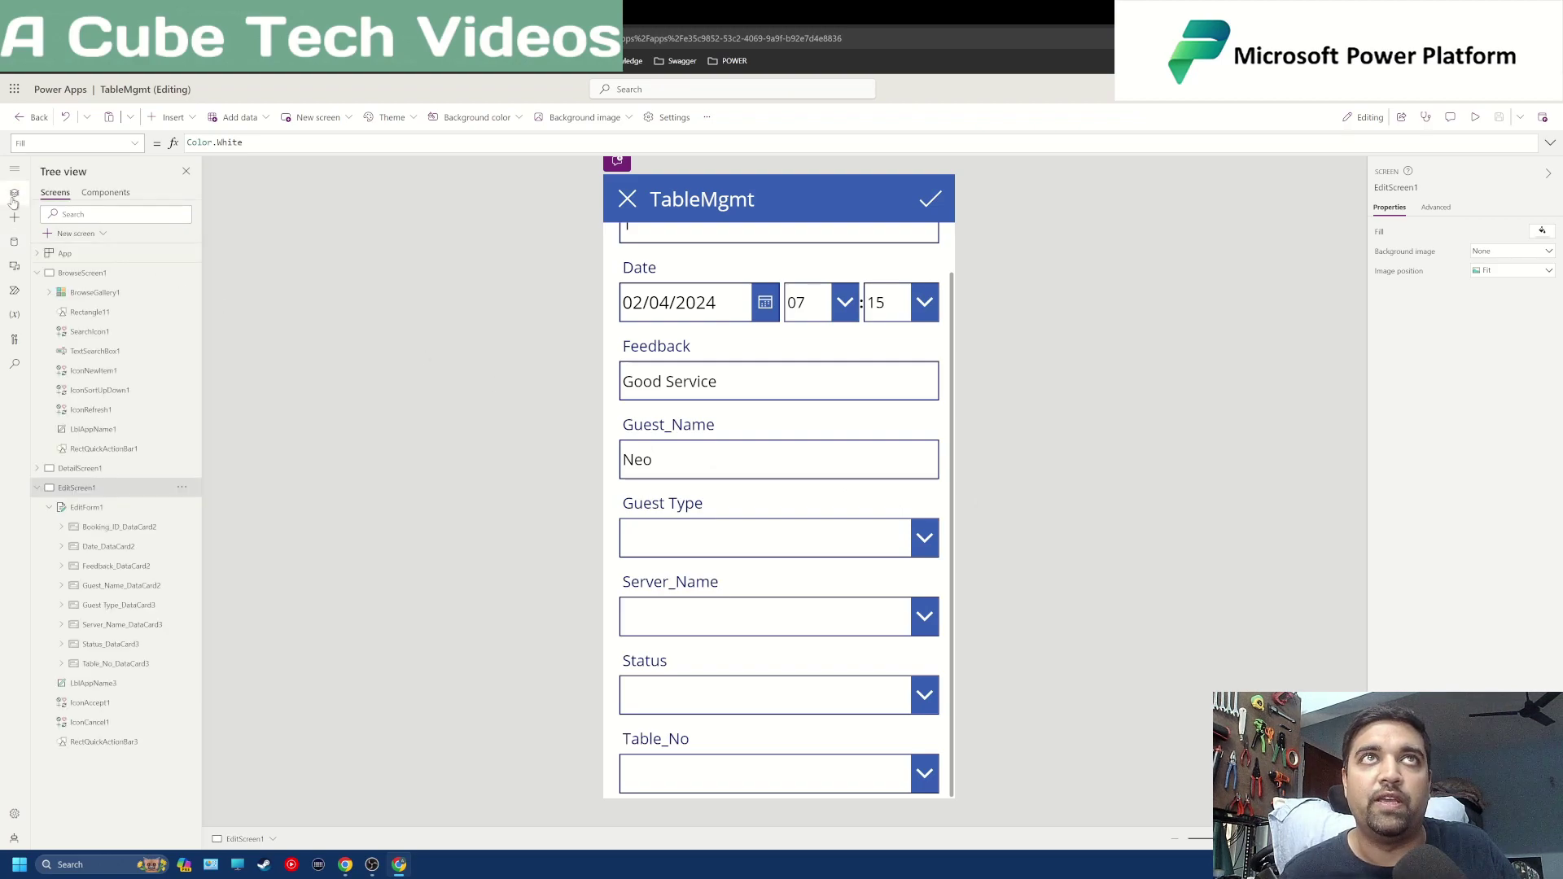
click(765, 532)
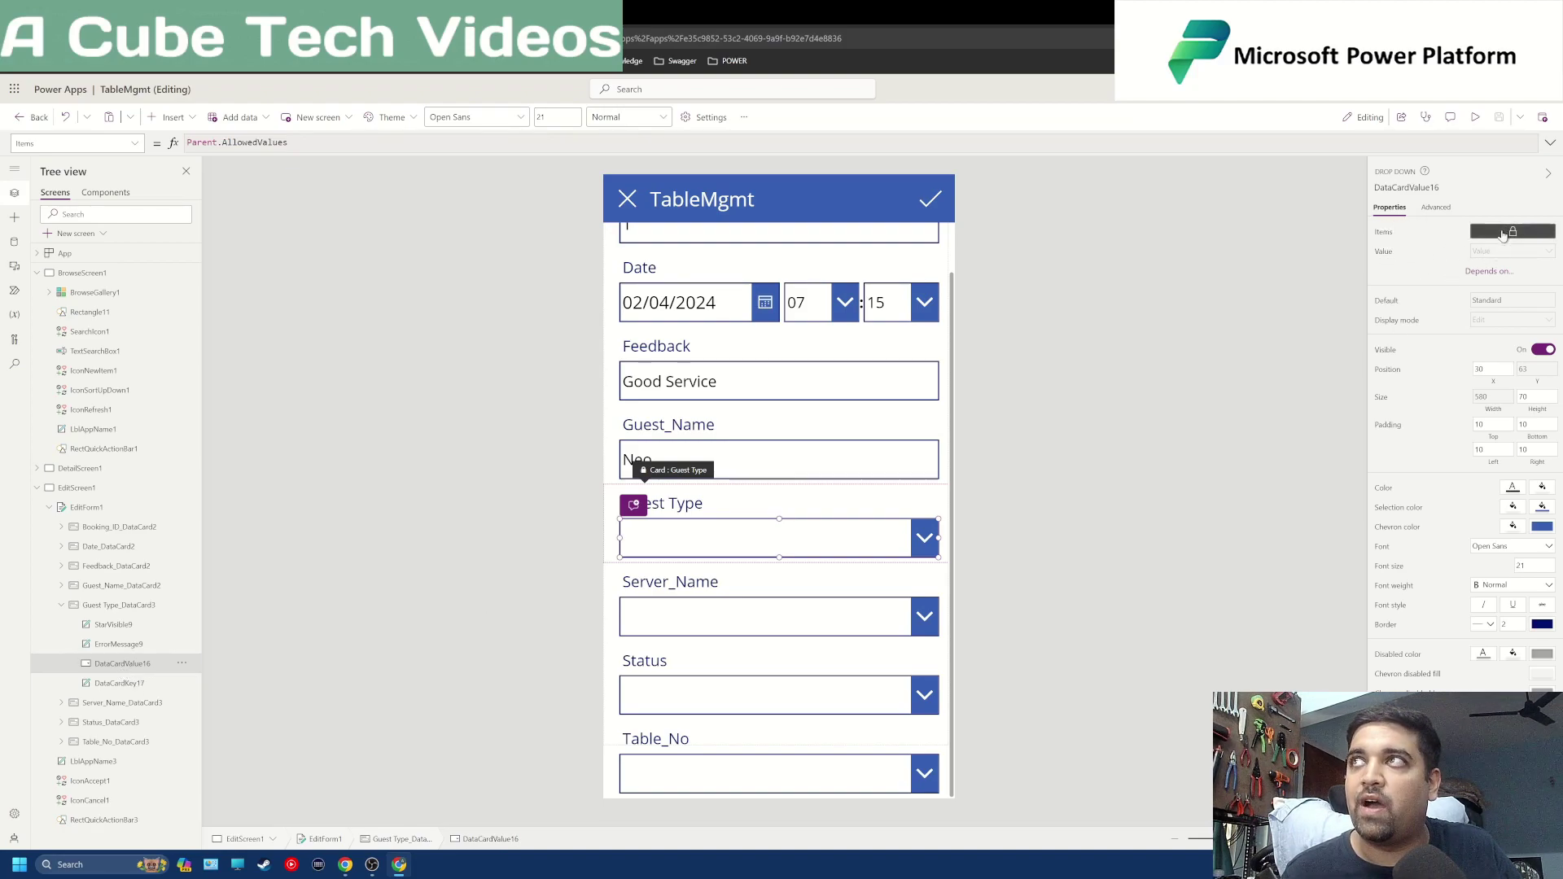
mouse_move(1514, 234)
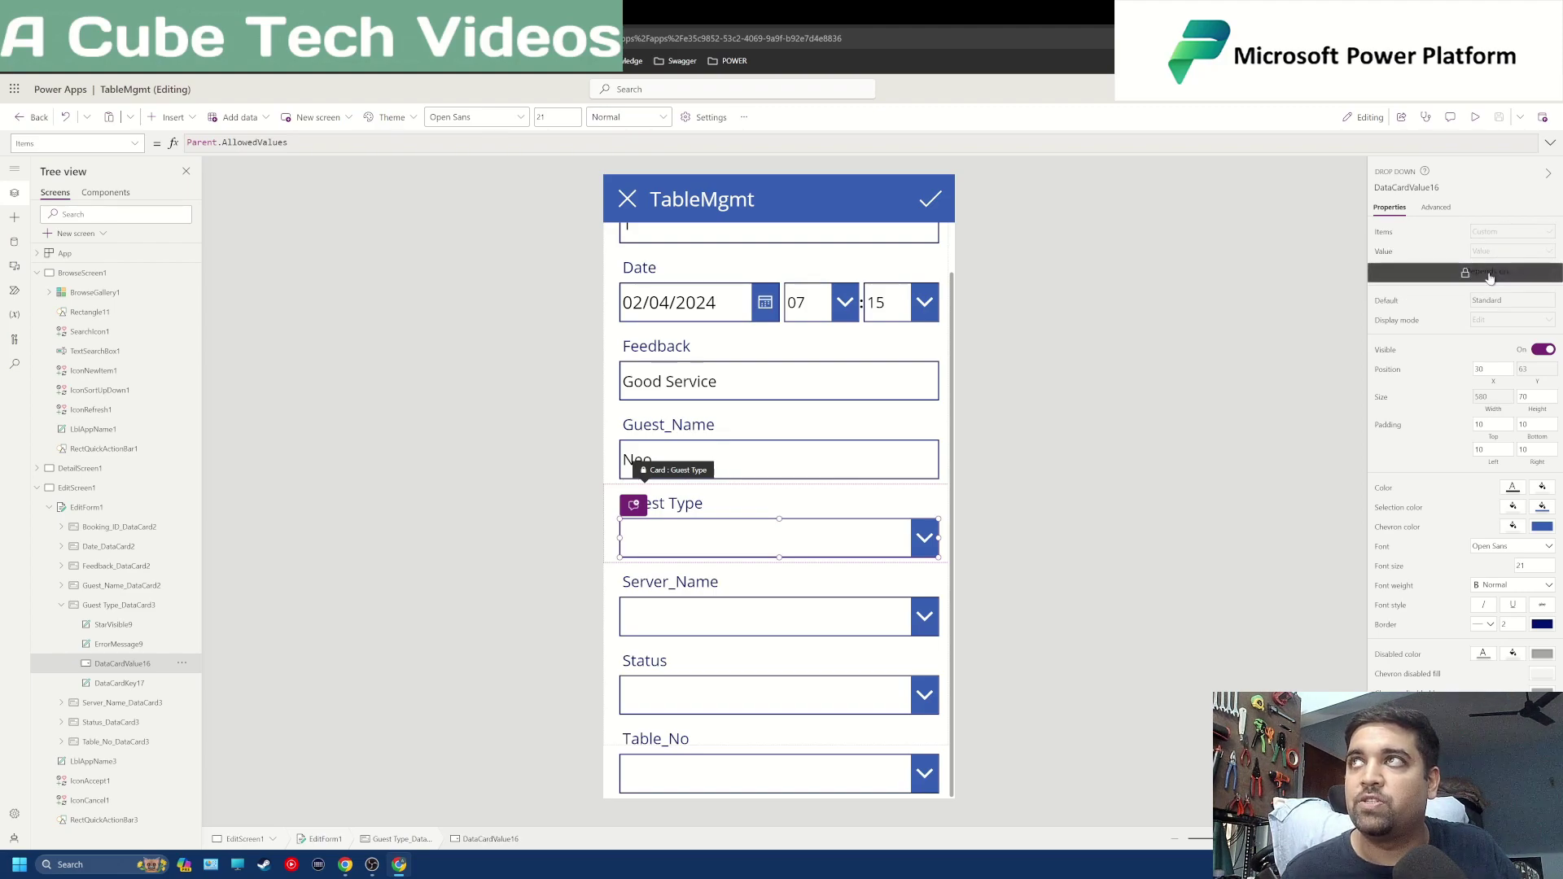
click(1489, 278)
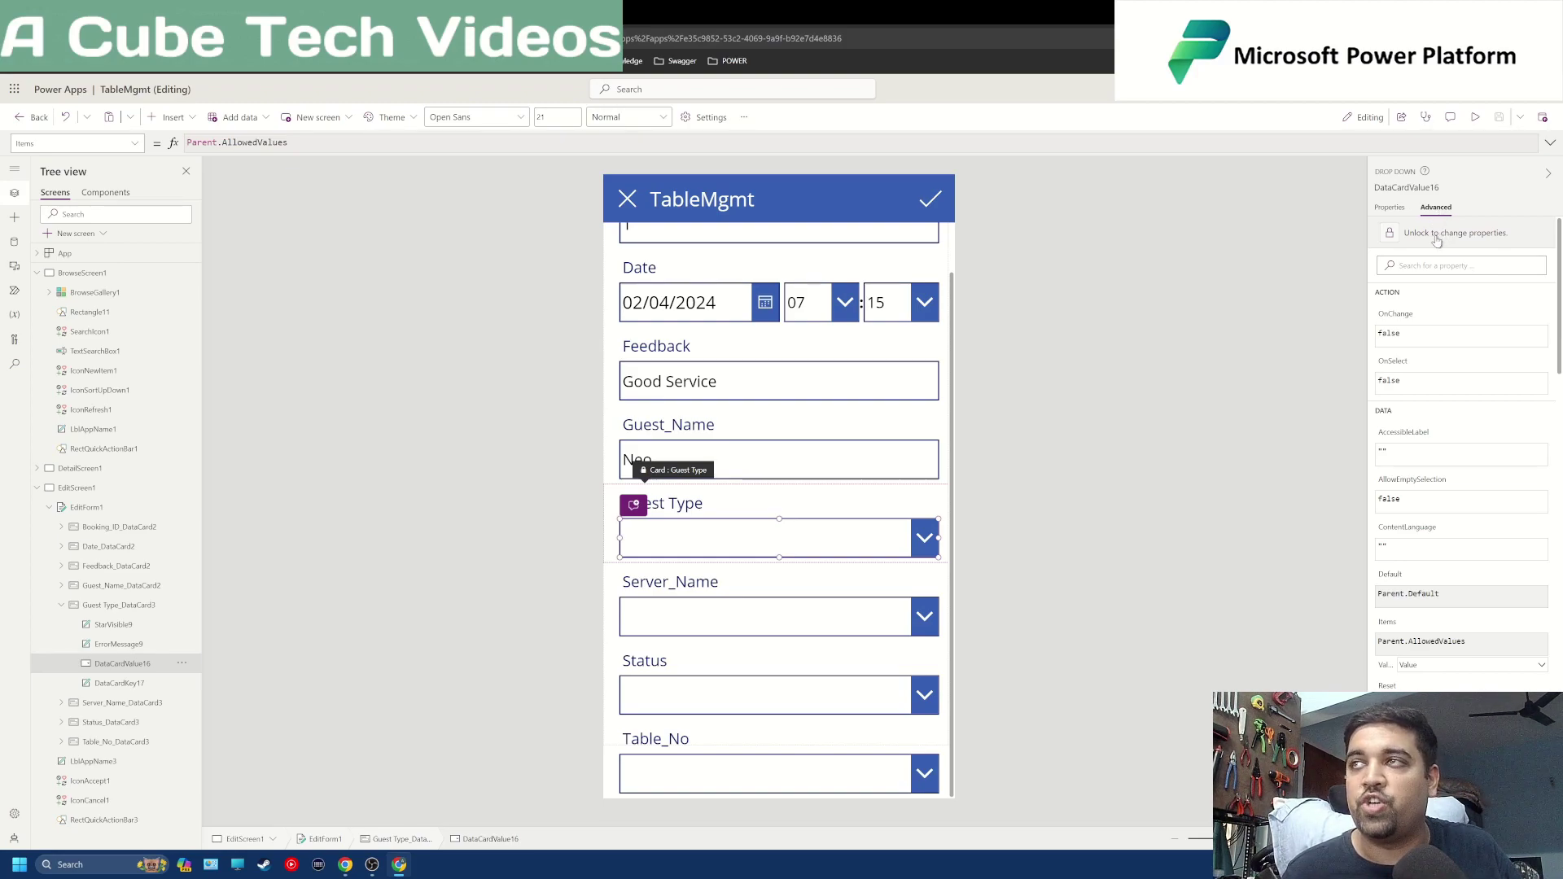
scroll(1441, 391, down, 3)
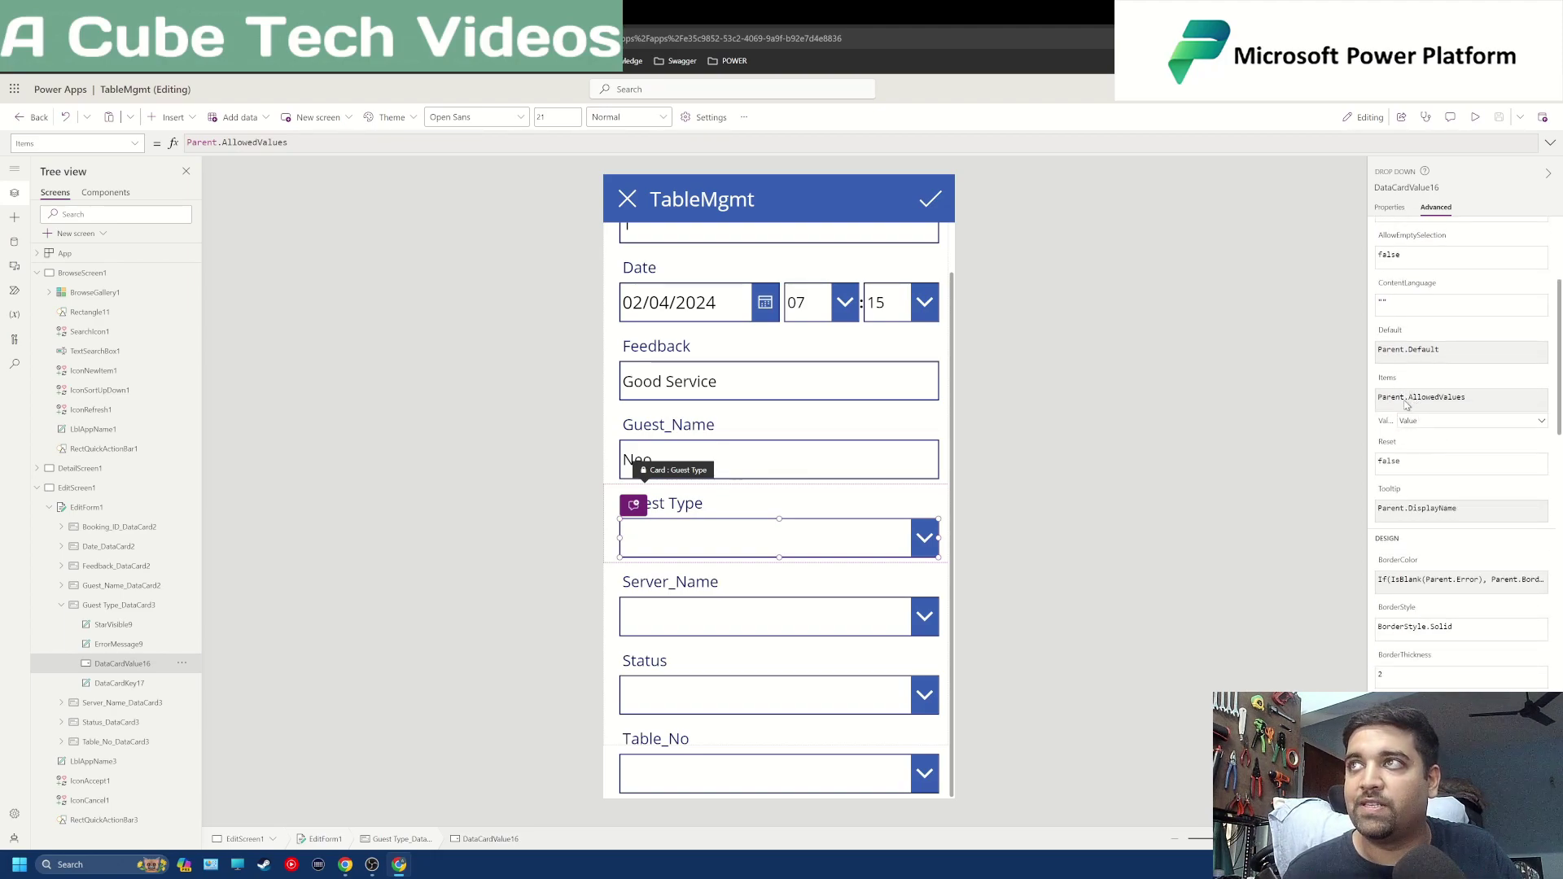
click(1541, 423)
click(1427, 443)
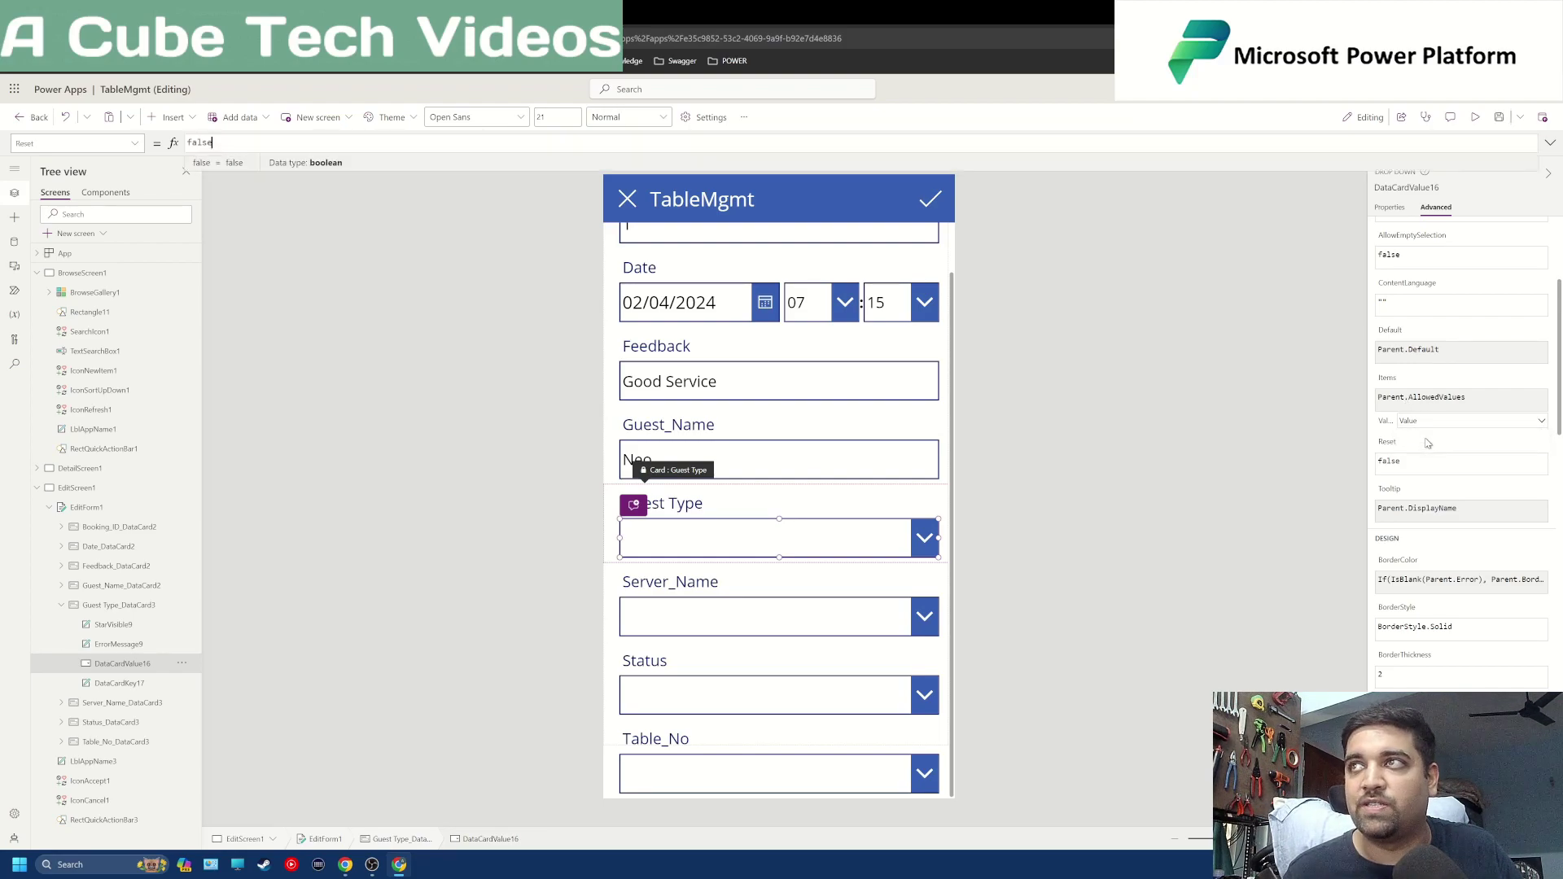
scroll(1426, 407, up, 5)
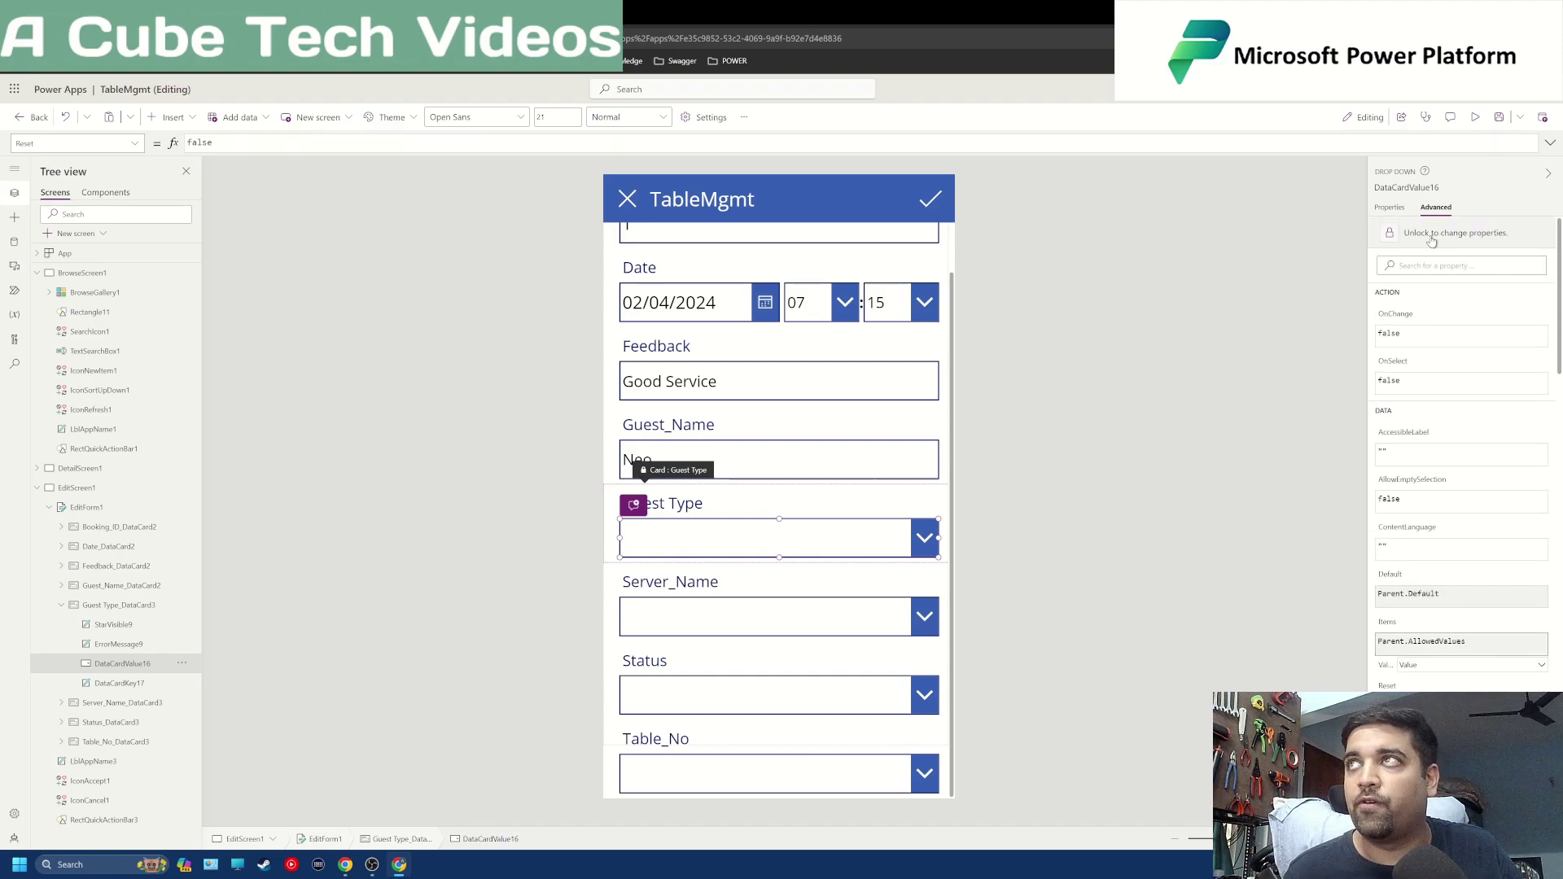
click(1431, 239)
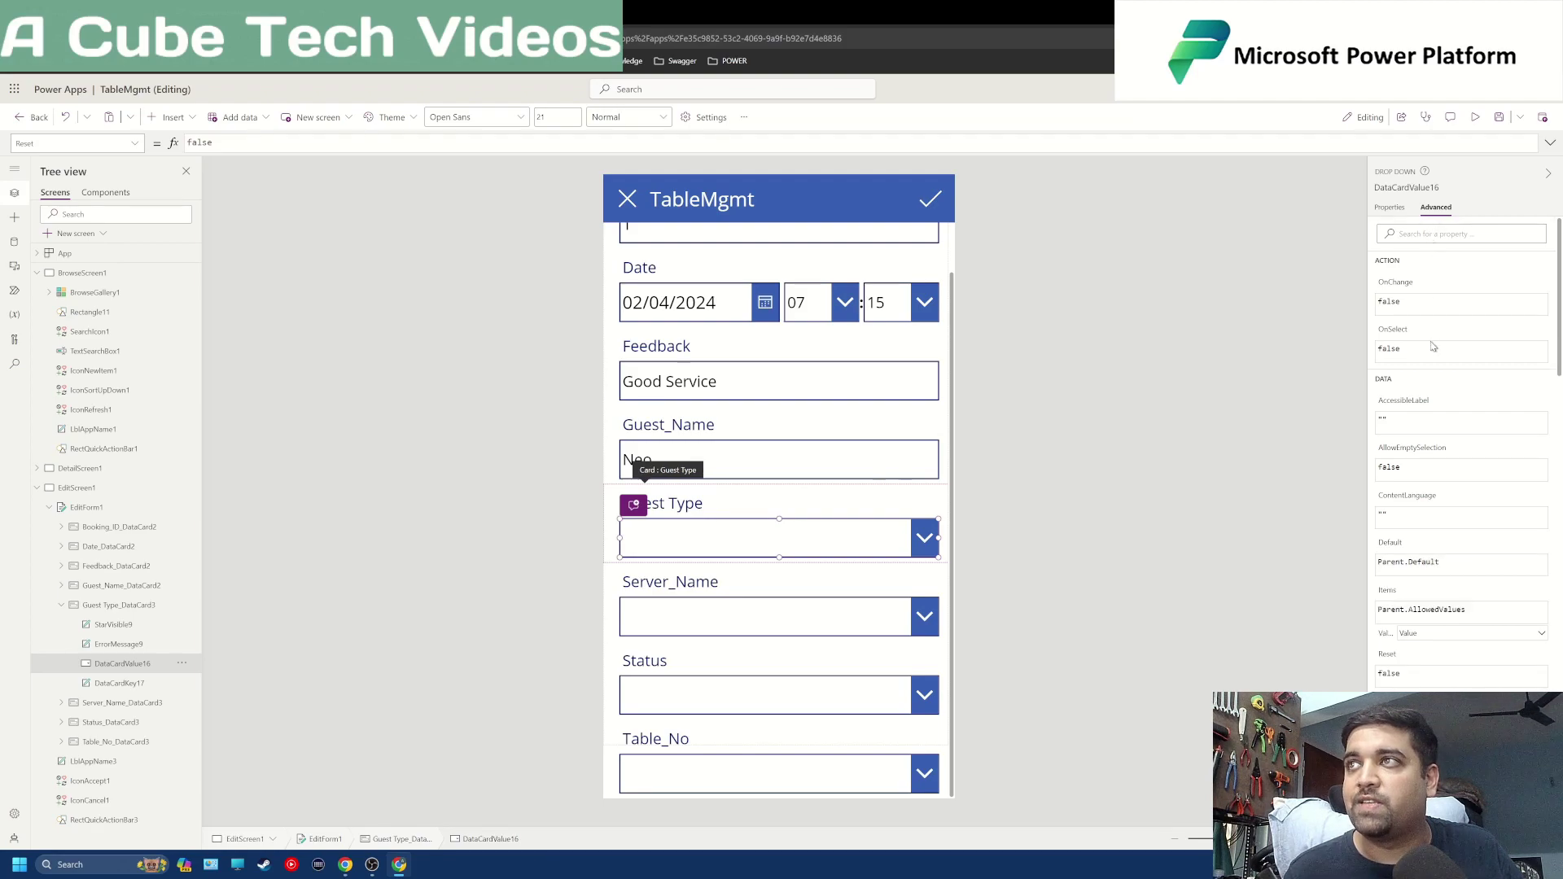
Replace the Items formula of the Guest Type dropdown with an empty list, [].
scroll(1433, 340, down, 3)
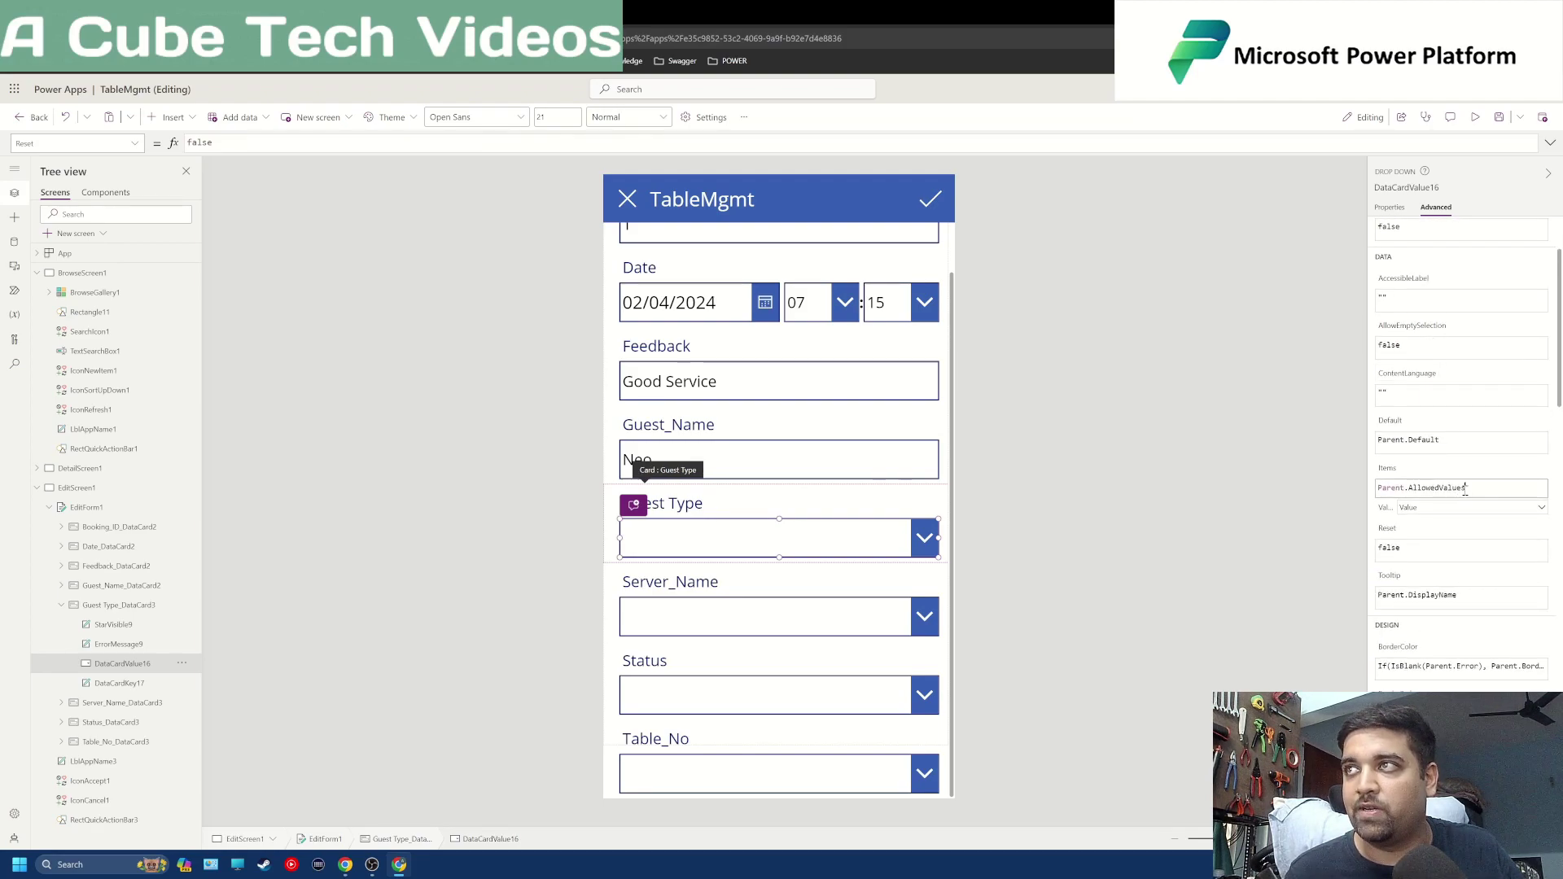
drag(1488, 490, 1366, 488)
key(BackSpace)
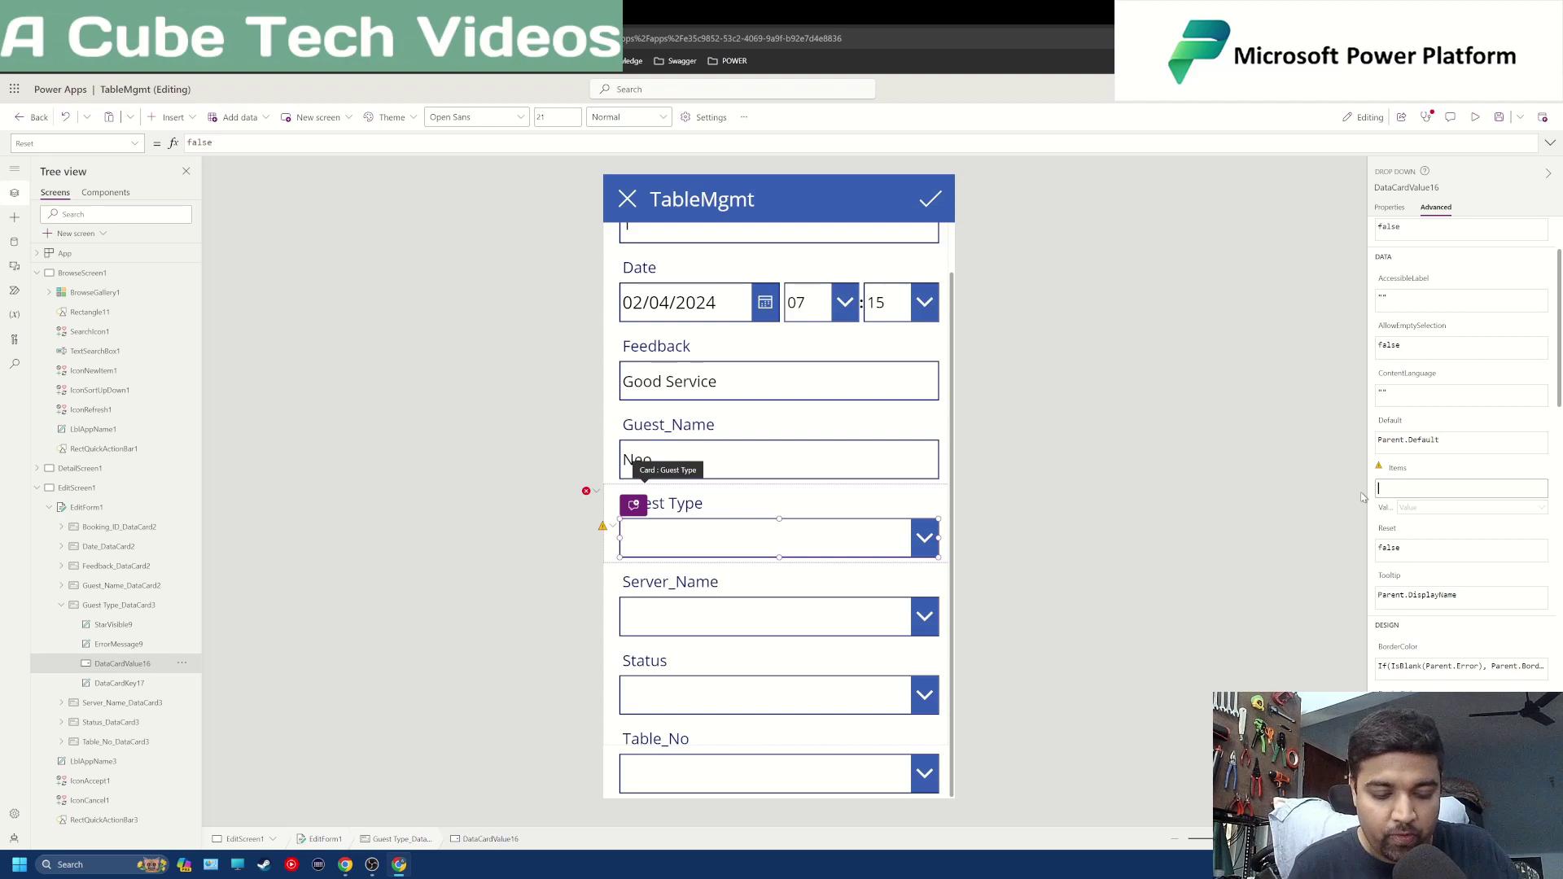
text([])
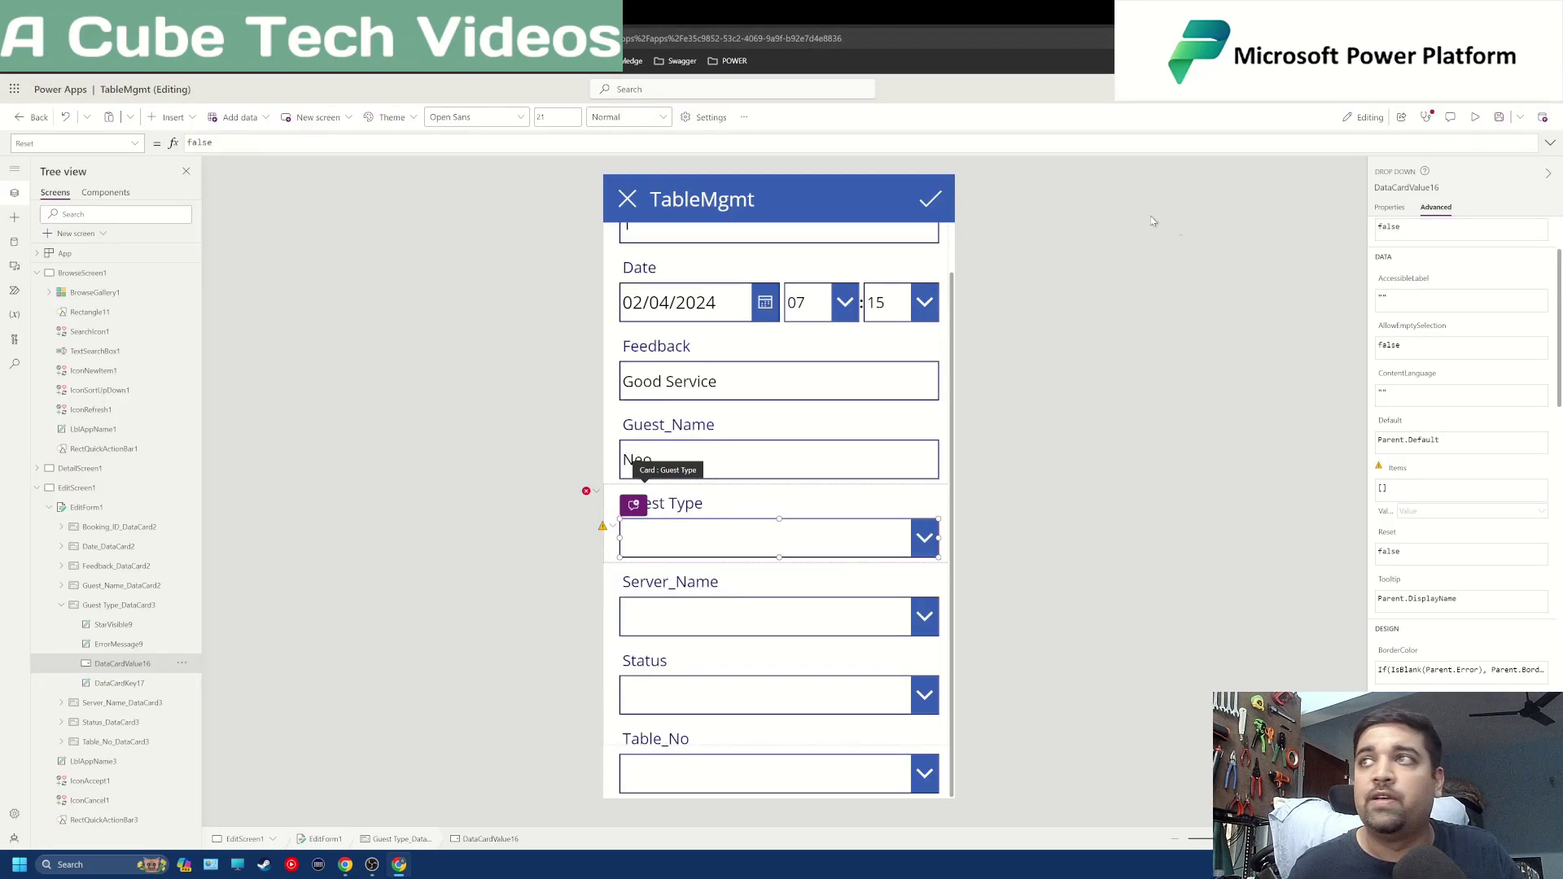
Fill the Guest Type dropdown's Items list with "Standard", "VIP" and "Special Care", one entry per line.
click(1383, 488)
click(1382, 477)
click(1383, 489)
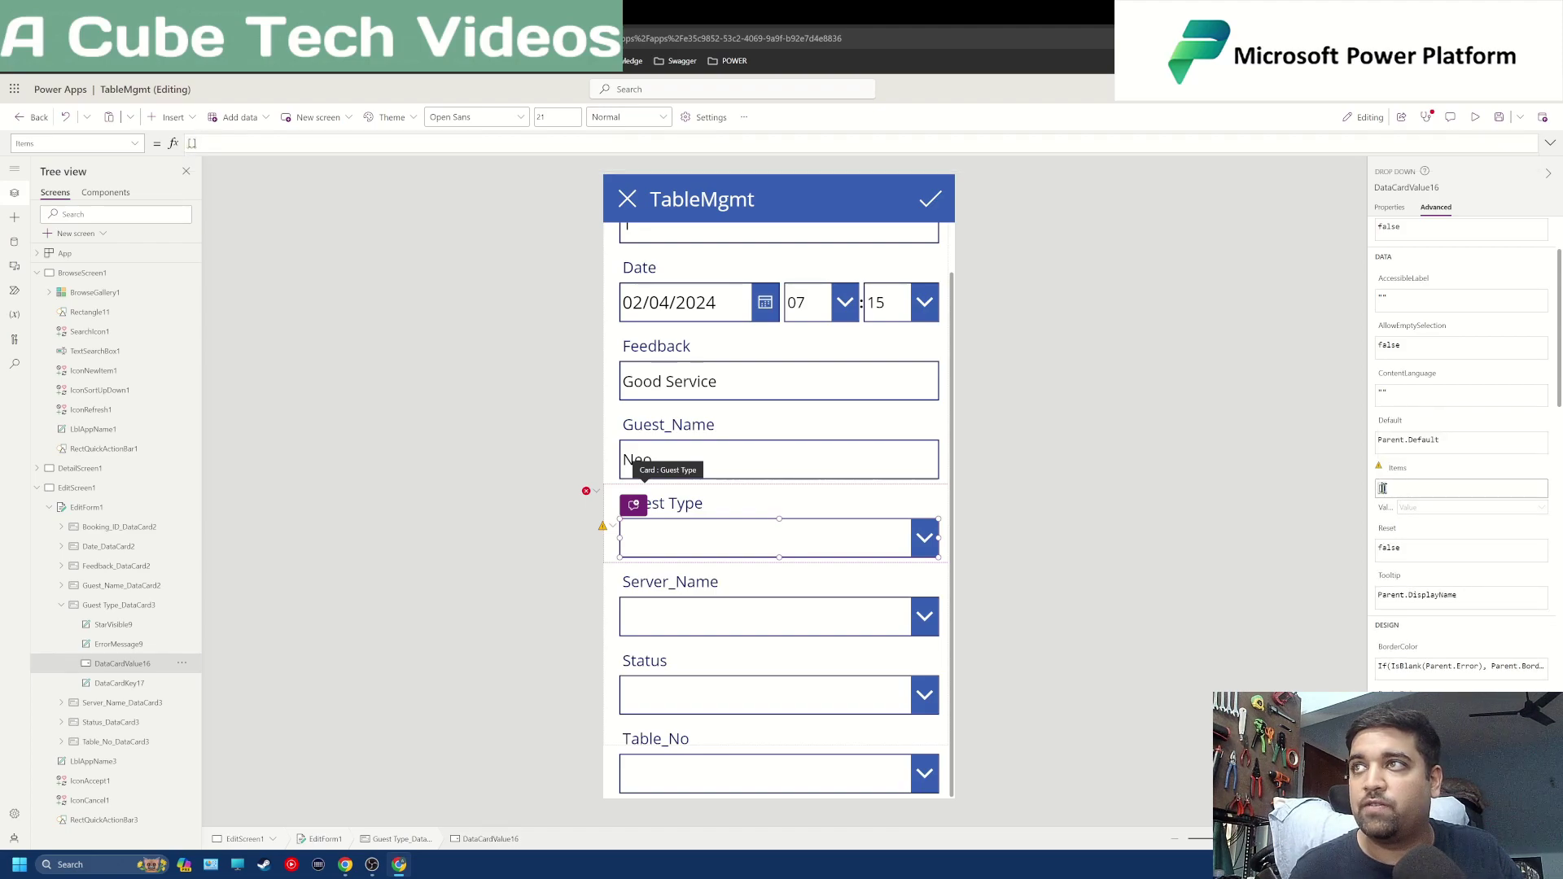
text("Starndard")
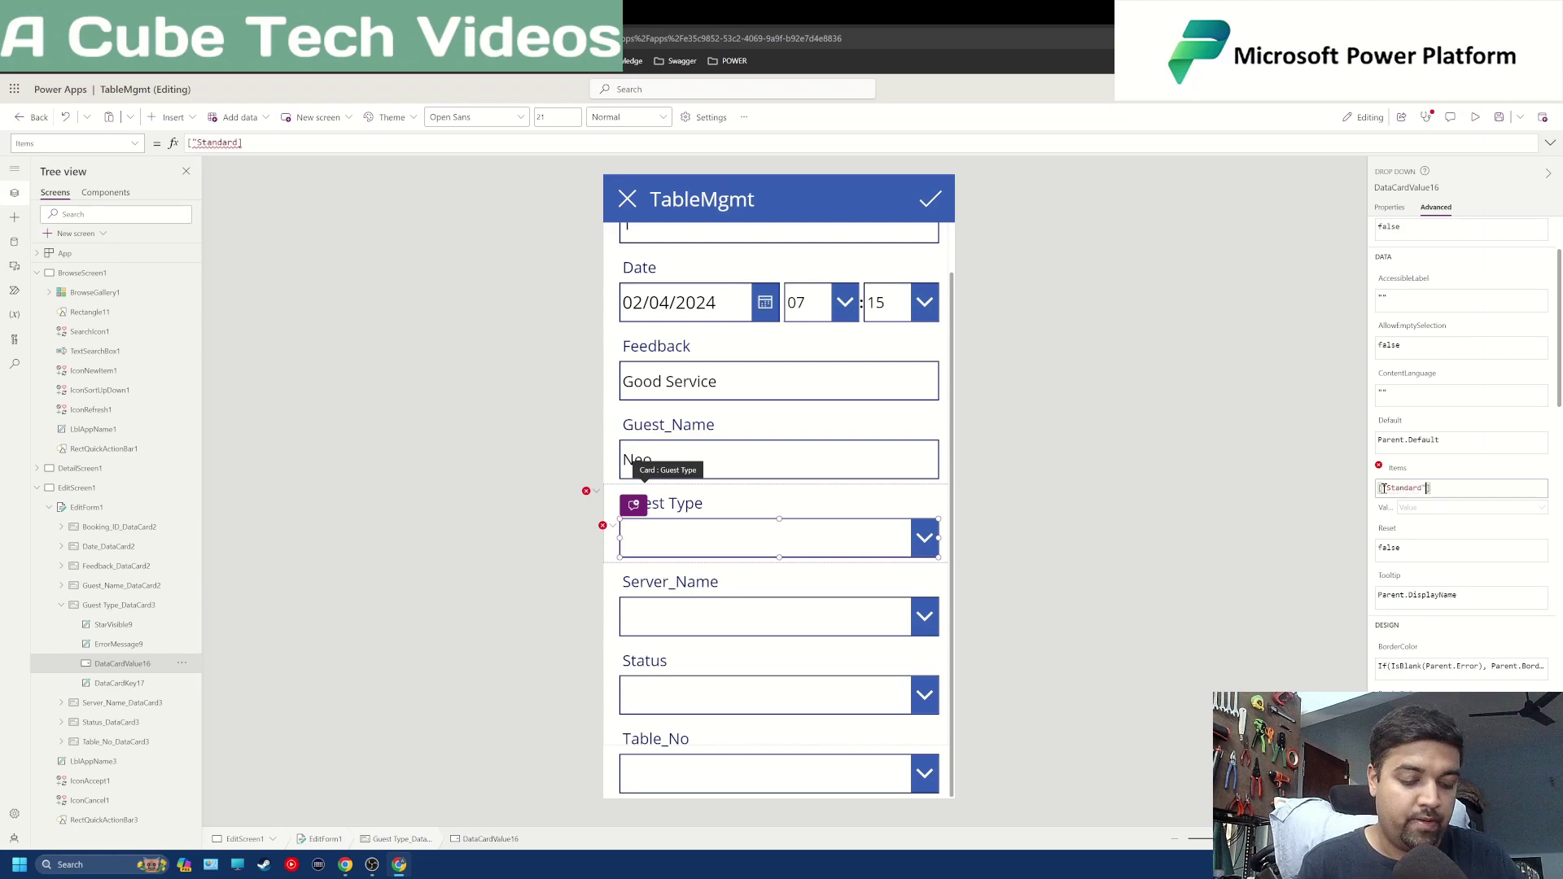
text(,)
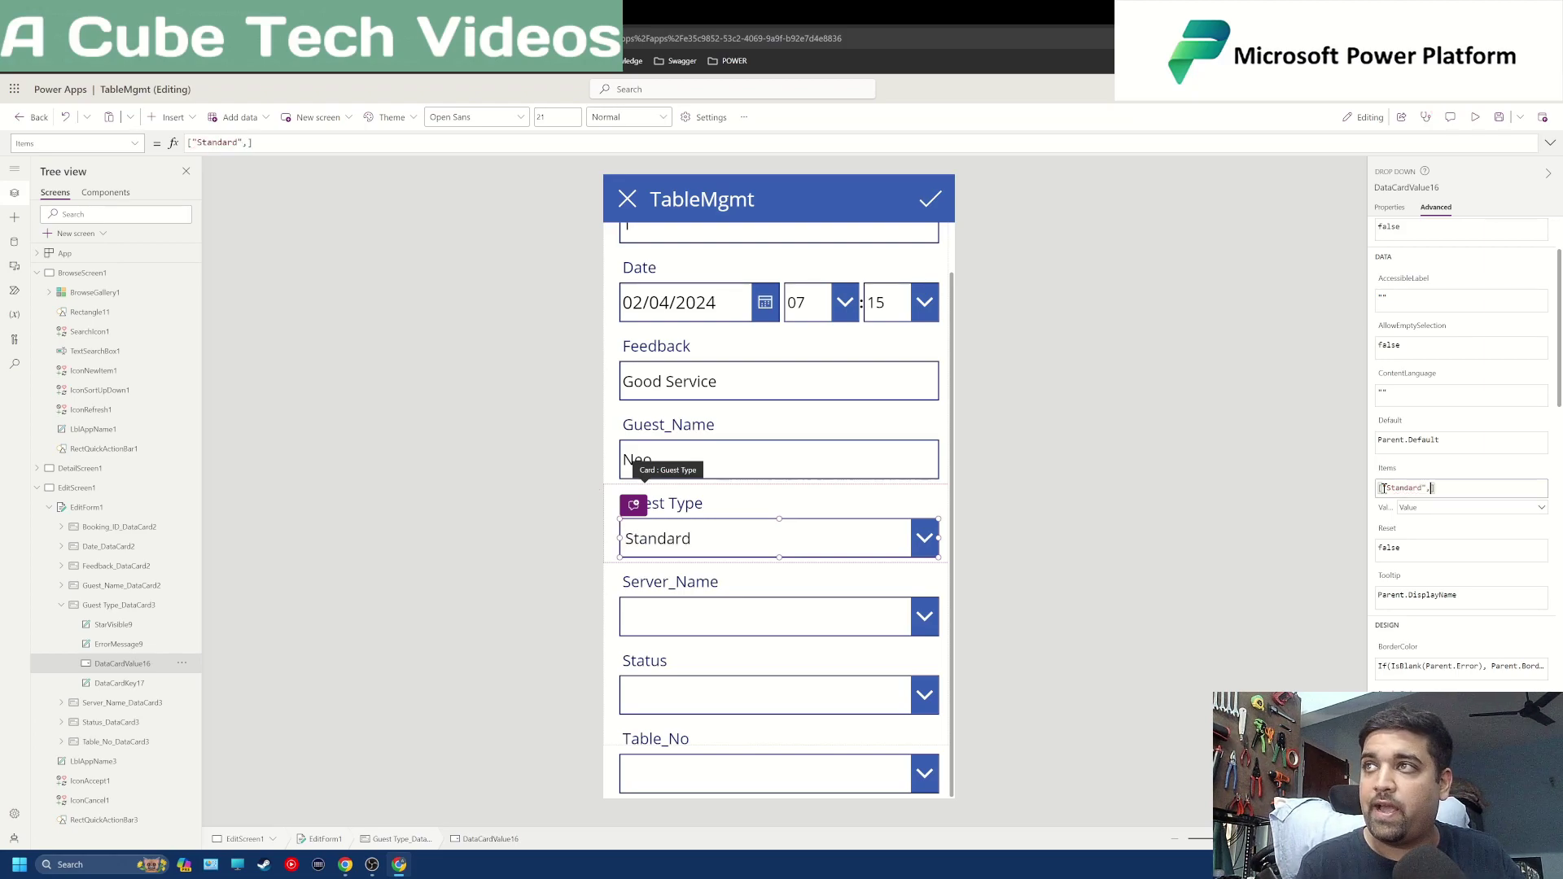
key(shift+Return)
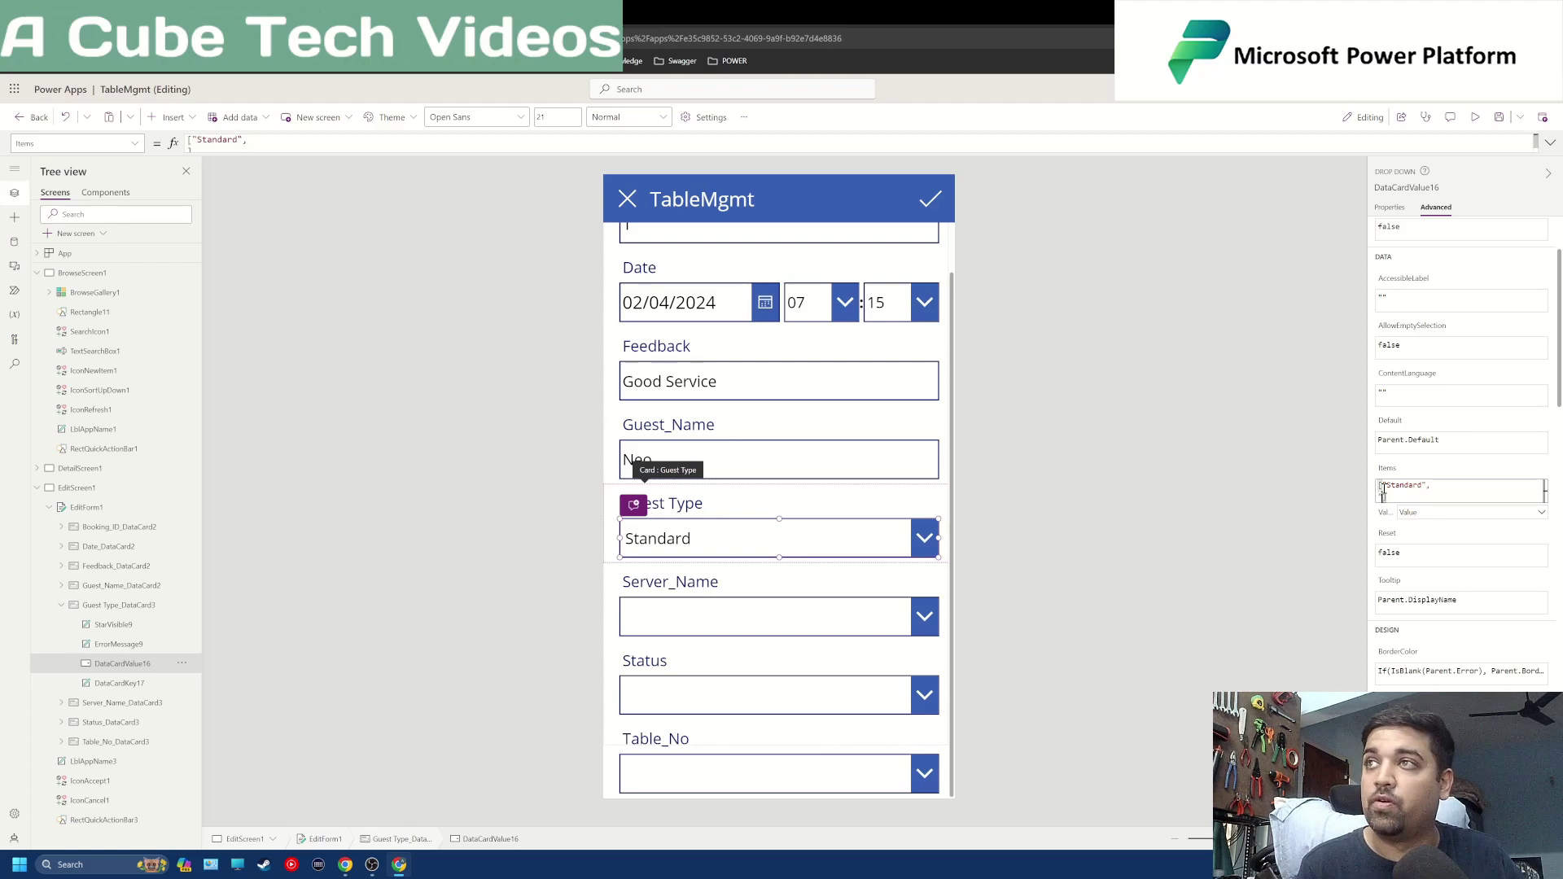
text("VIP)
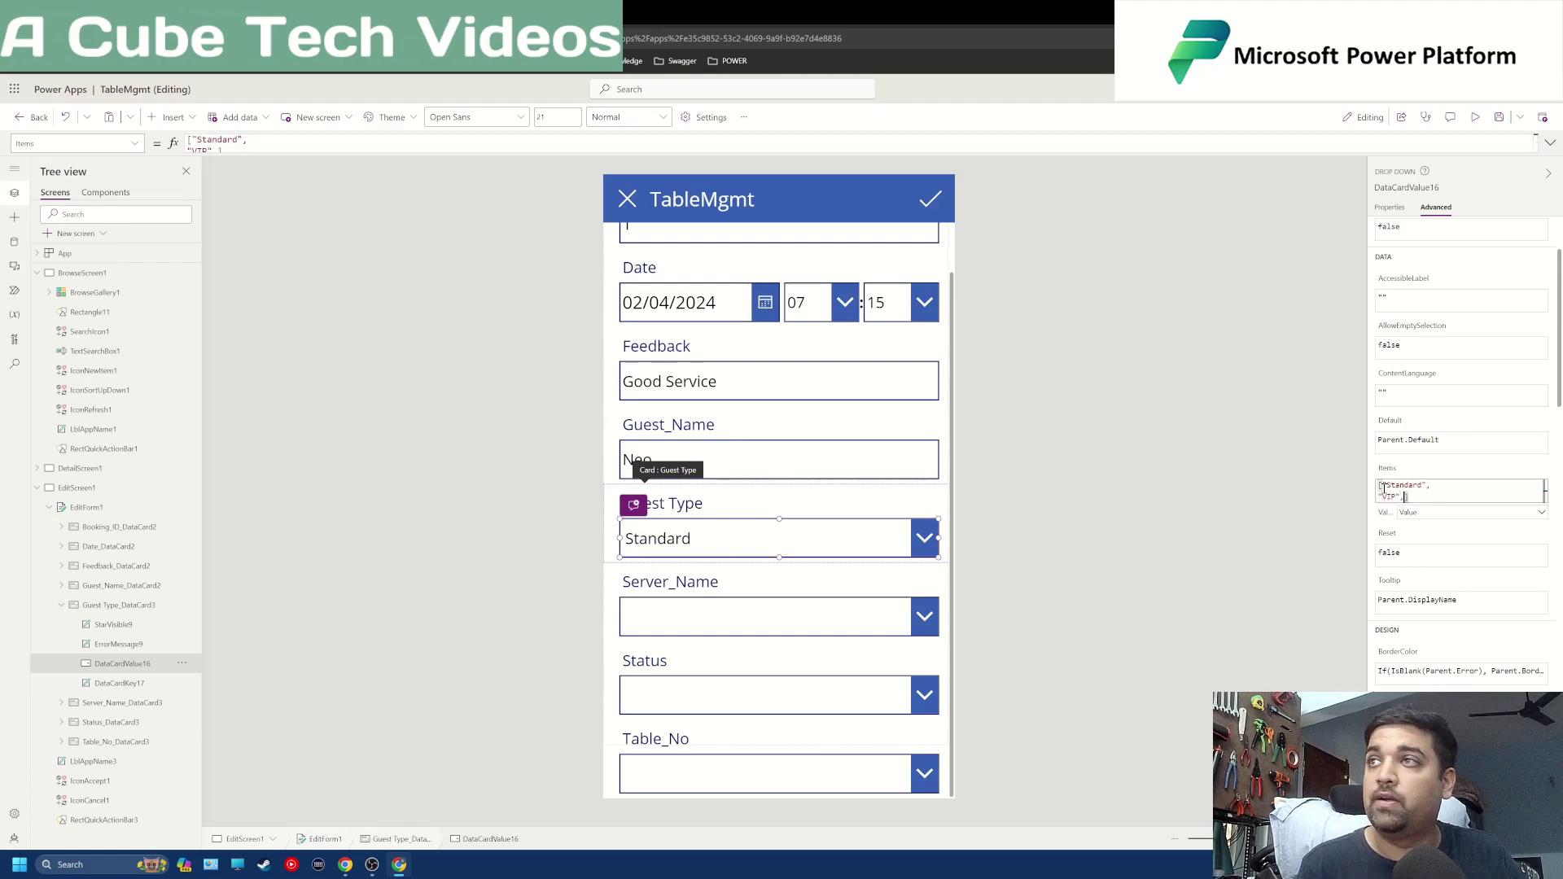
text(",)
key(shift+Return)
text("Specia)
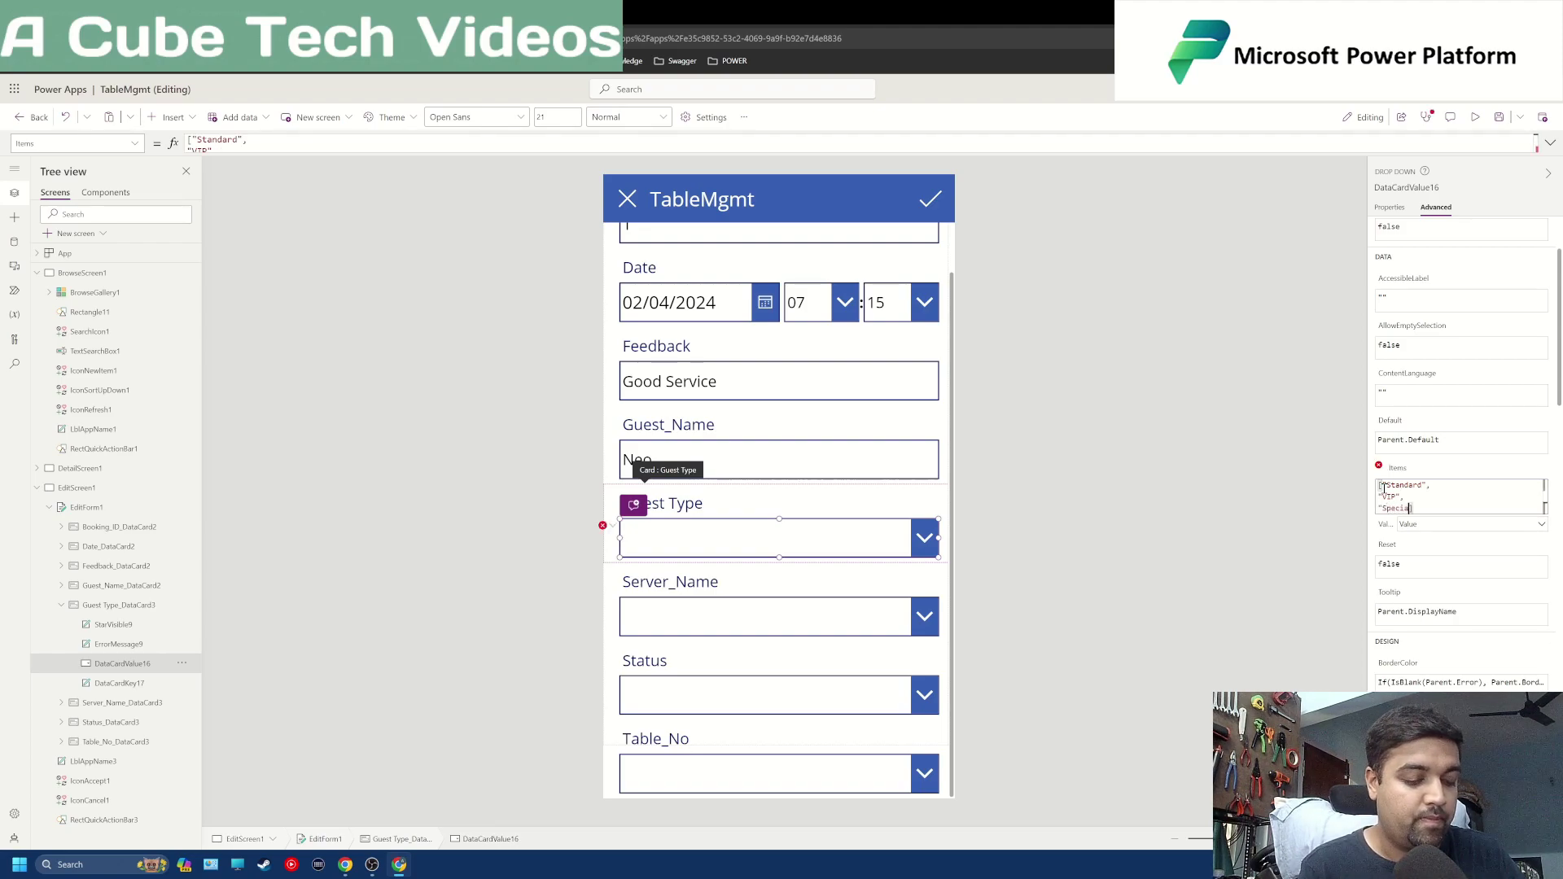
text(l Care)
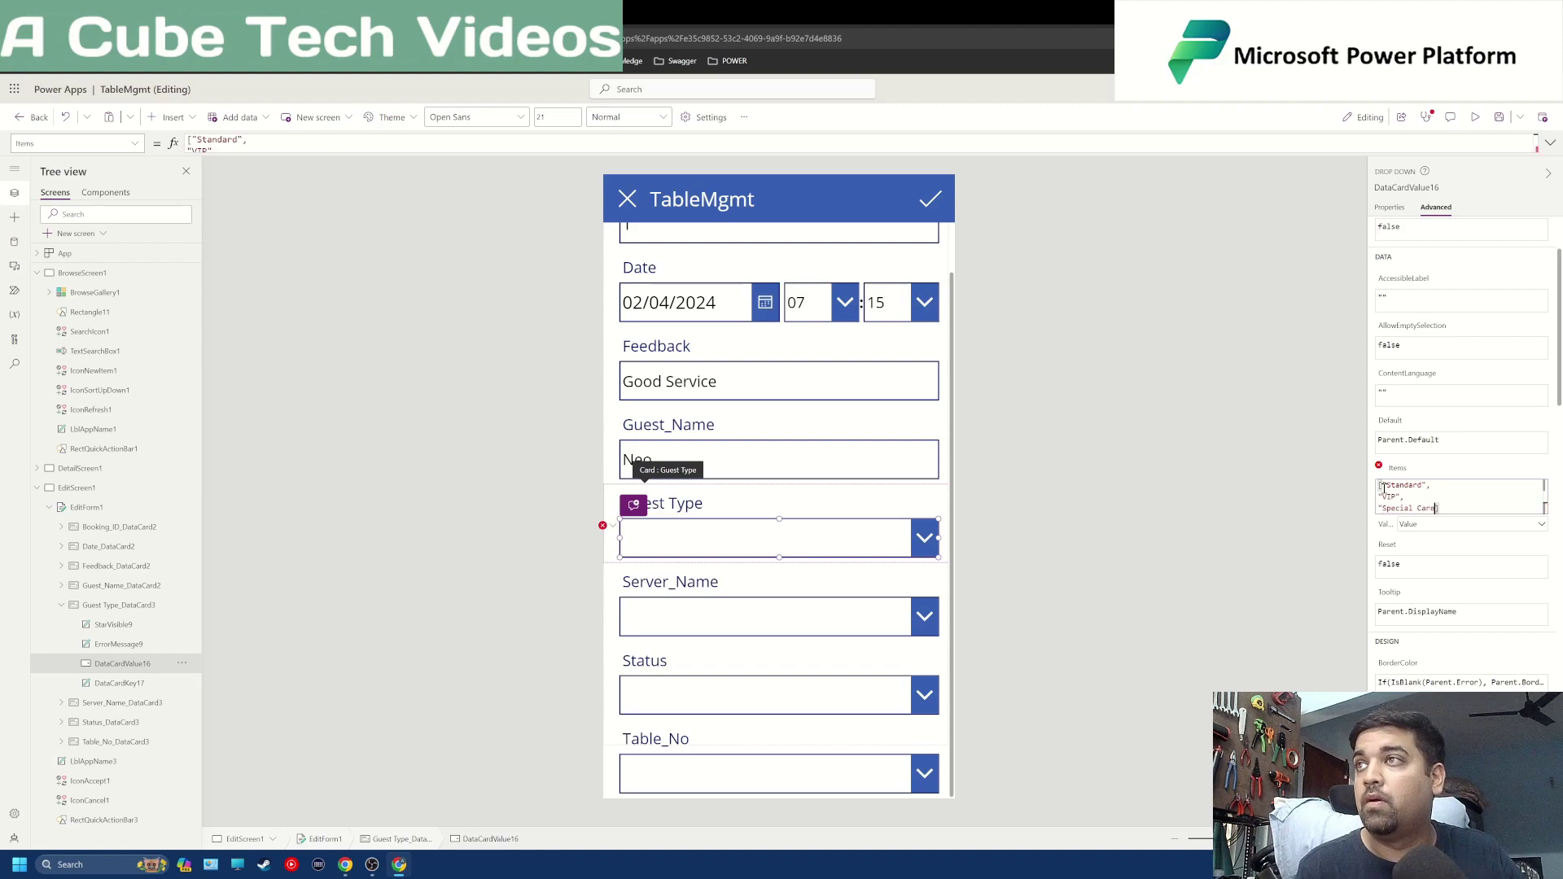
text(")
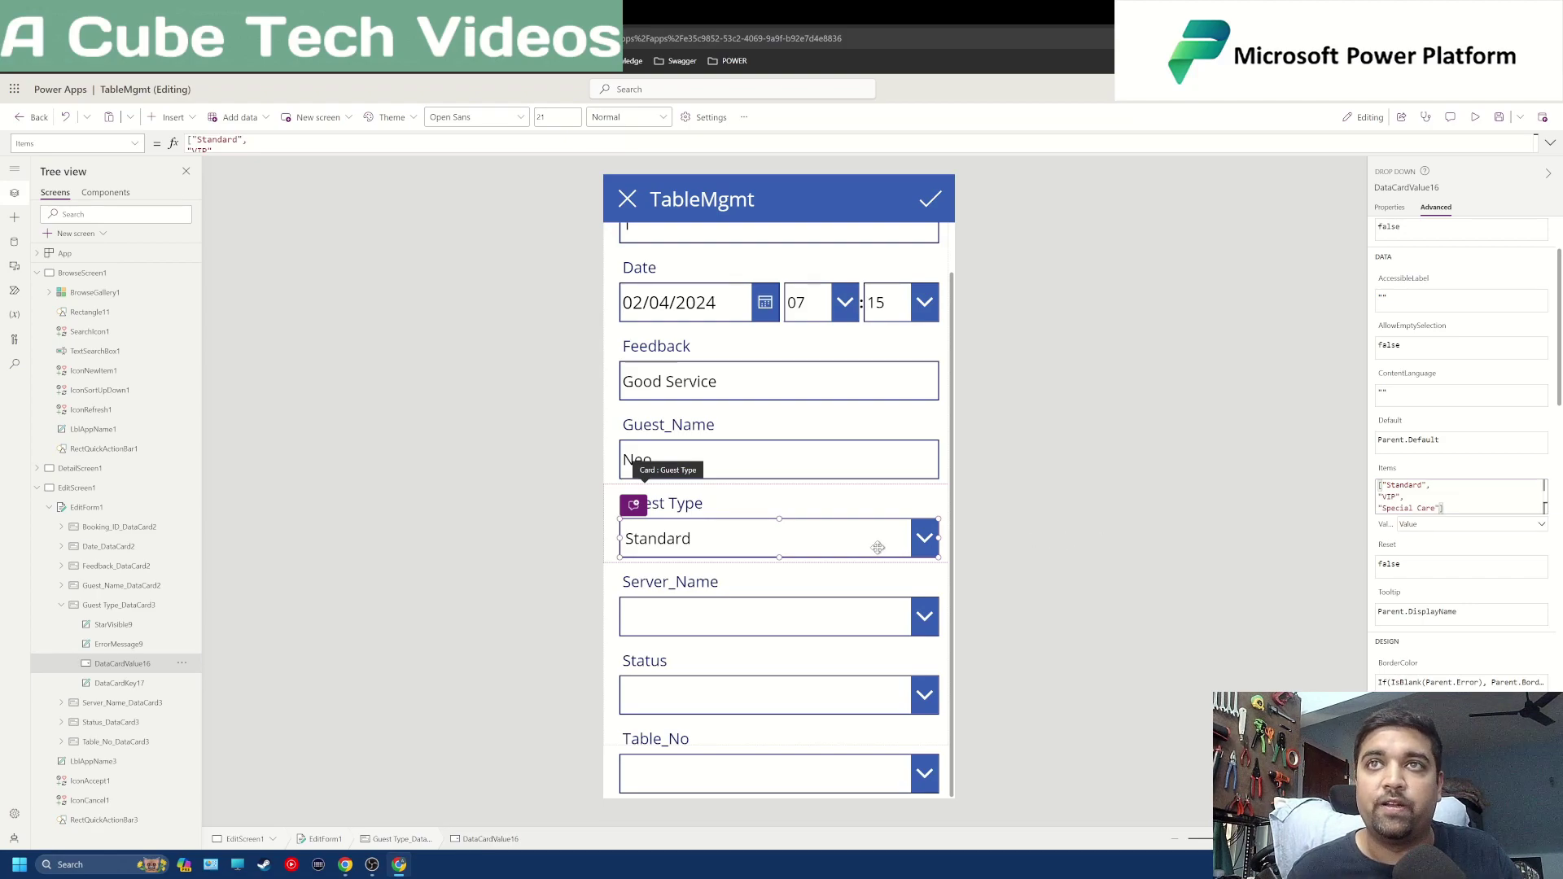
click(1087, 538)
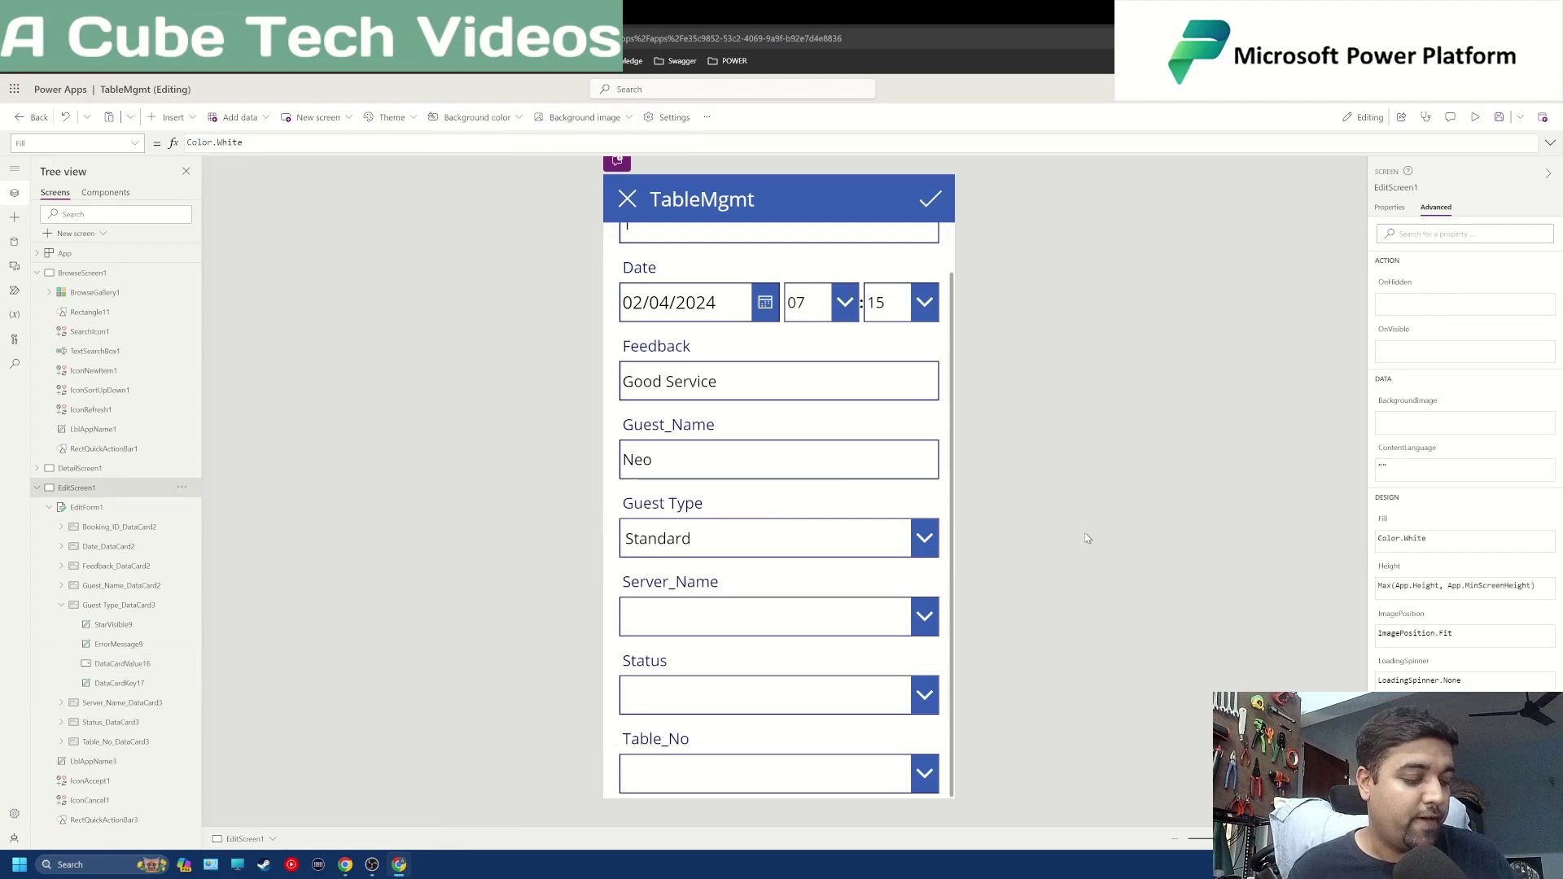
Test the Guest Type dropdown on the edit form by choosing VIP, Special Care and Standard in turn.
click(928, 539)
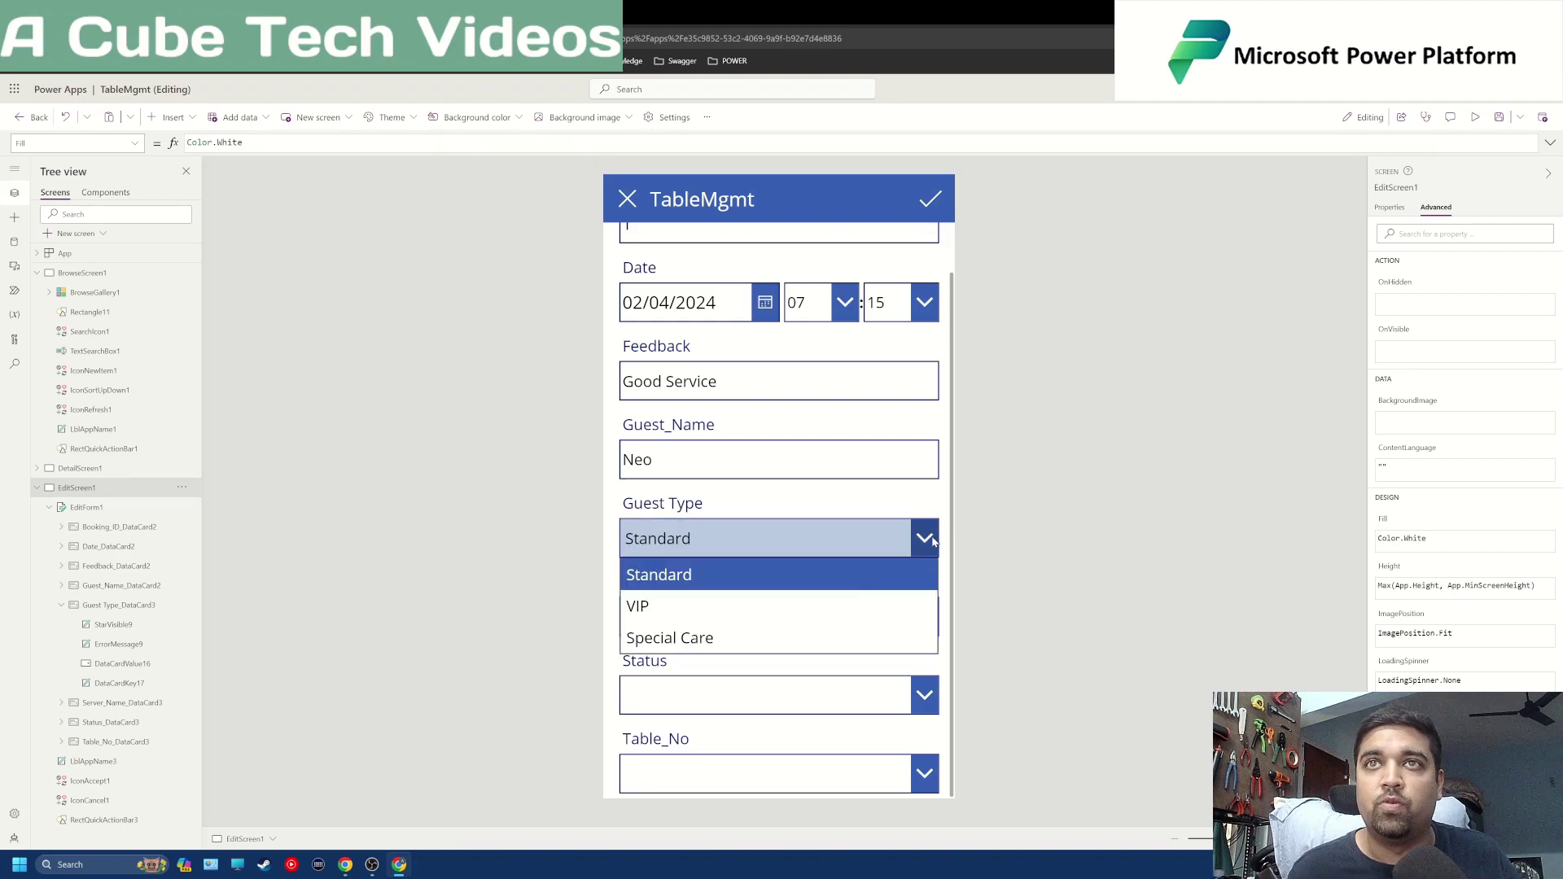
click(837, 606)
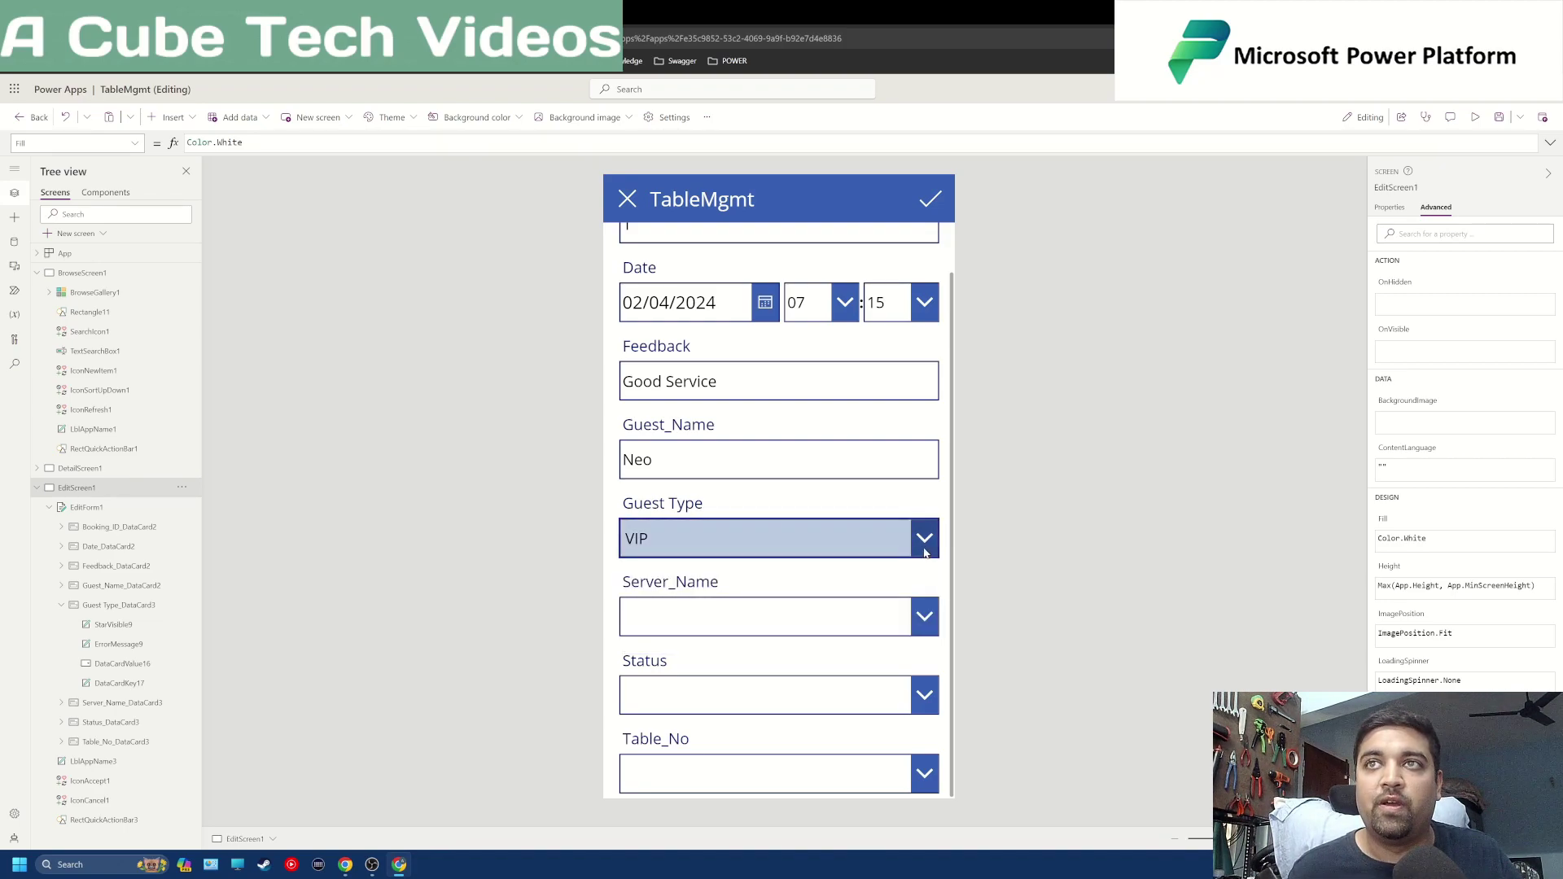
click(855, 539)
click(858, 638)
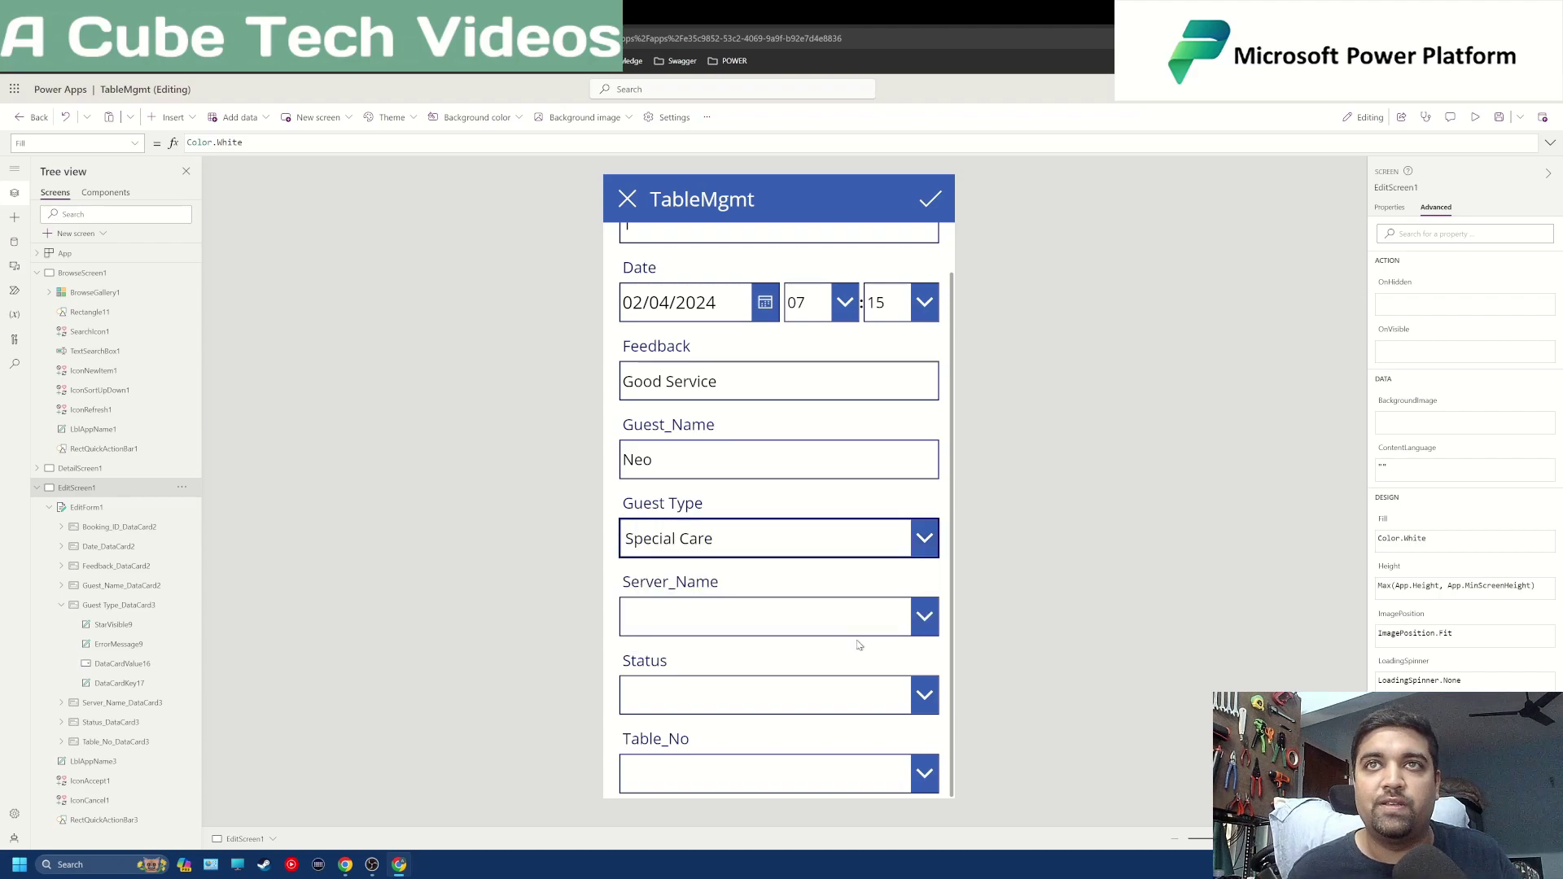
click(855, 539)
click(855, 575)
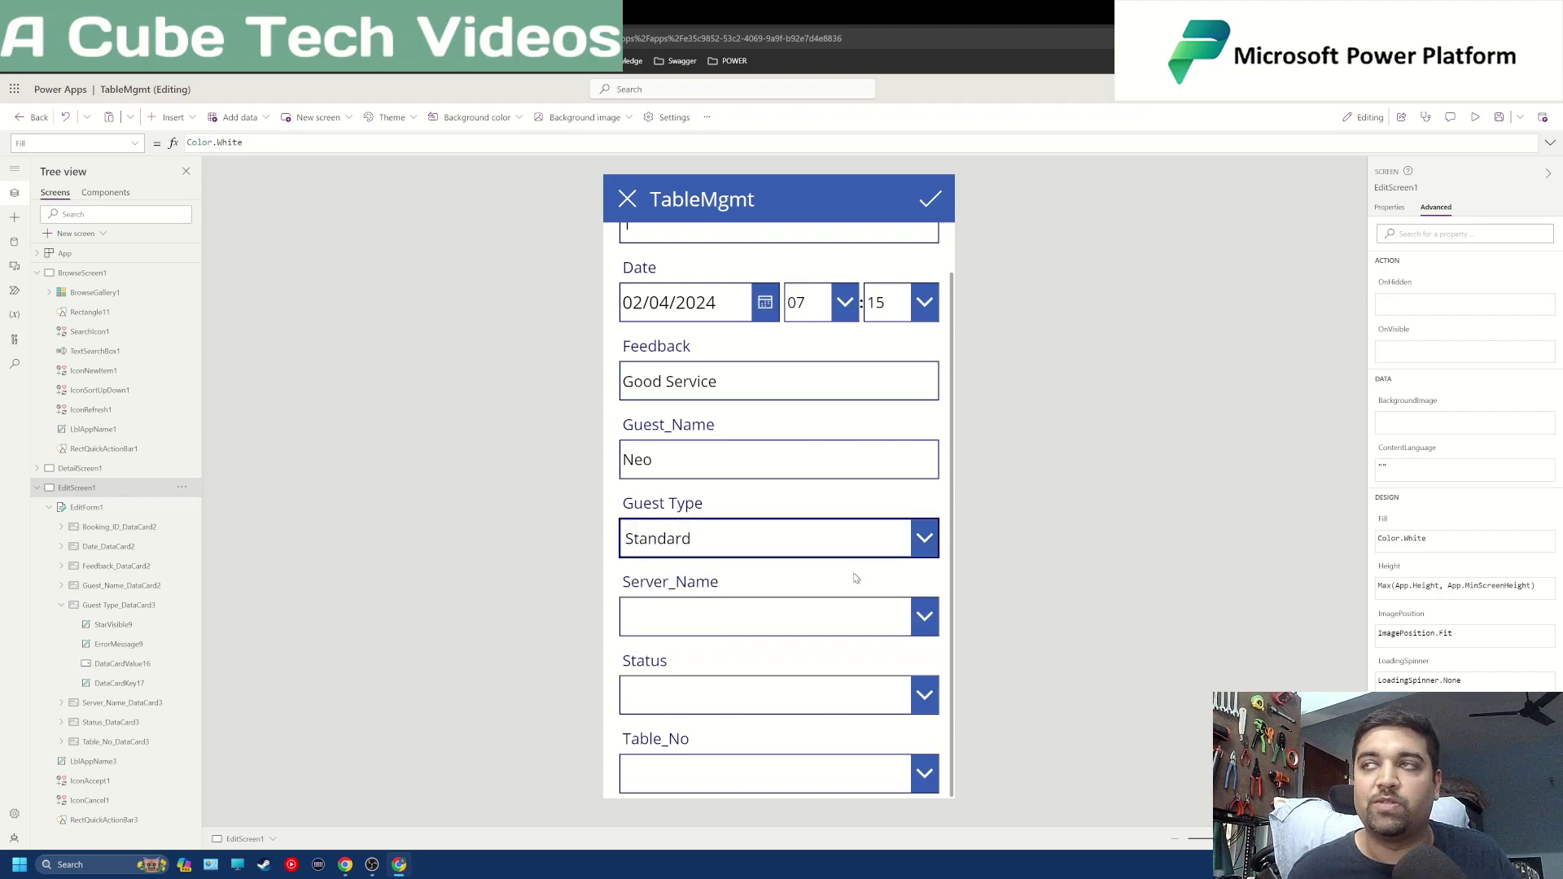
Select the Server_Name dropdown, unlock its card and replace its Items formula with an empty list, [].
click(798, 625)
click(710, 613)
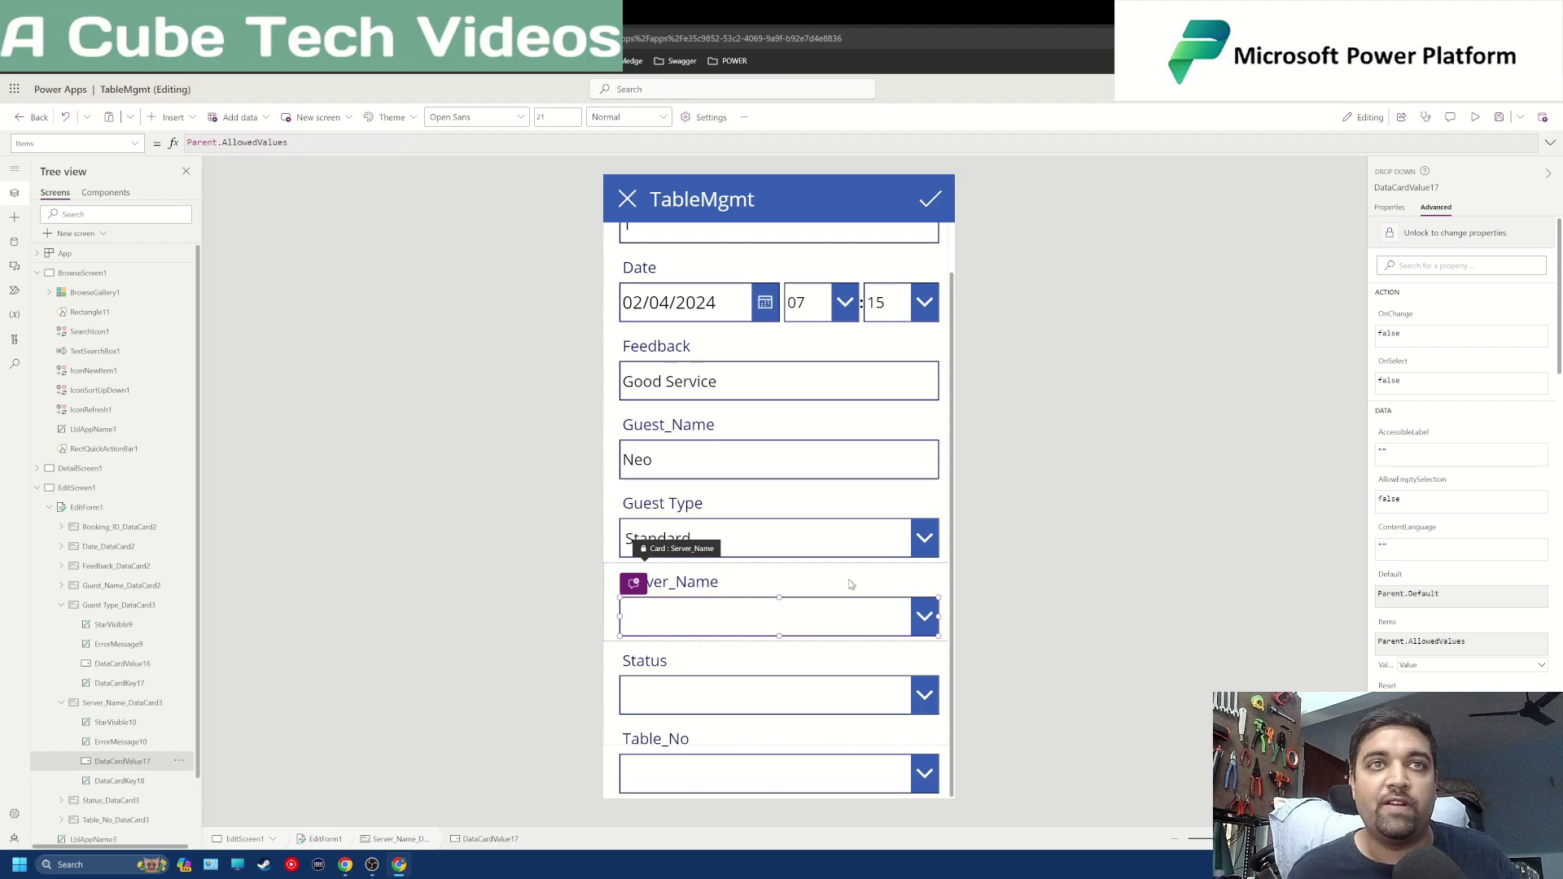
scroll(1433, 407, down, 1)
click(1420, 548)
key(ctrl+a)
text([])
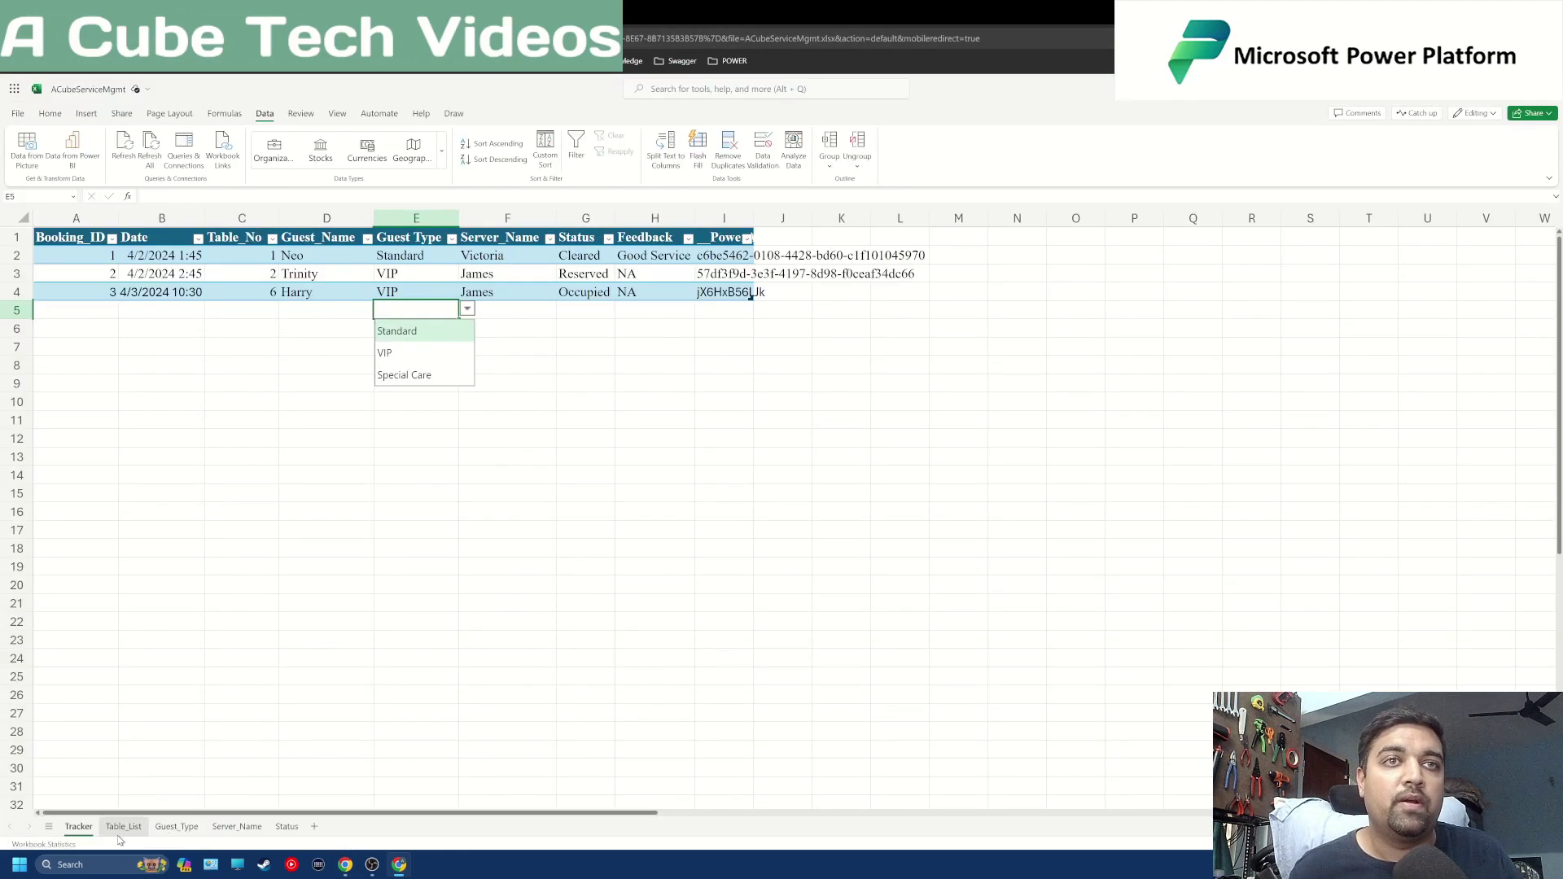
Copy the four server names from the workbook's Server_Name sheet into the brackets of the Server_Name dropdown's Items formula.
double_click(237, 830)
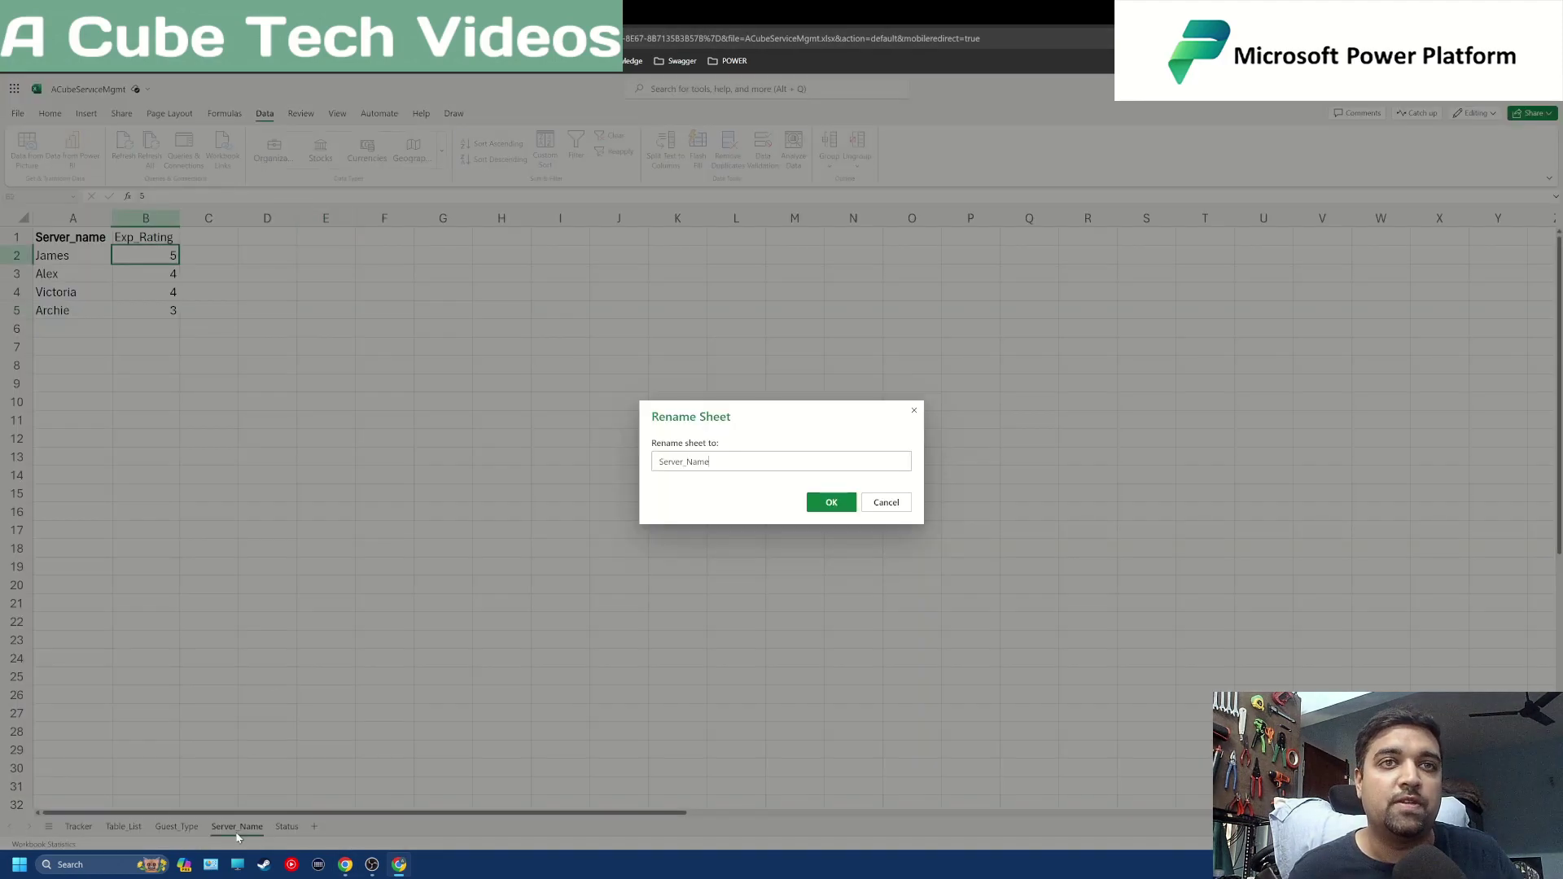
click(886, 502)
drag(73, 254, 84, 307)
key(ctrl+c)
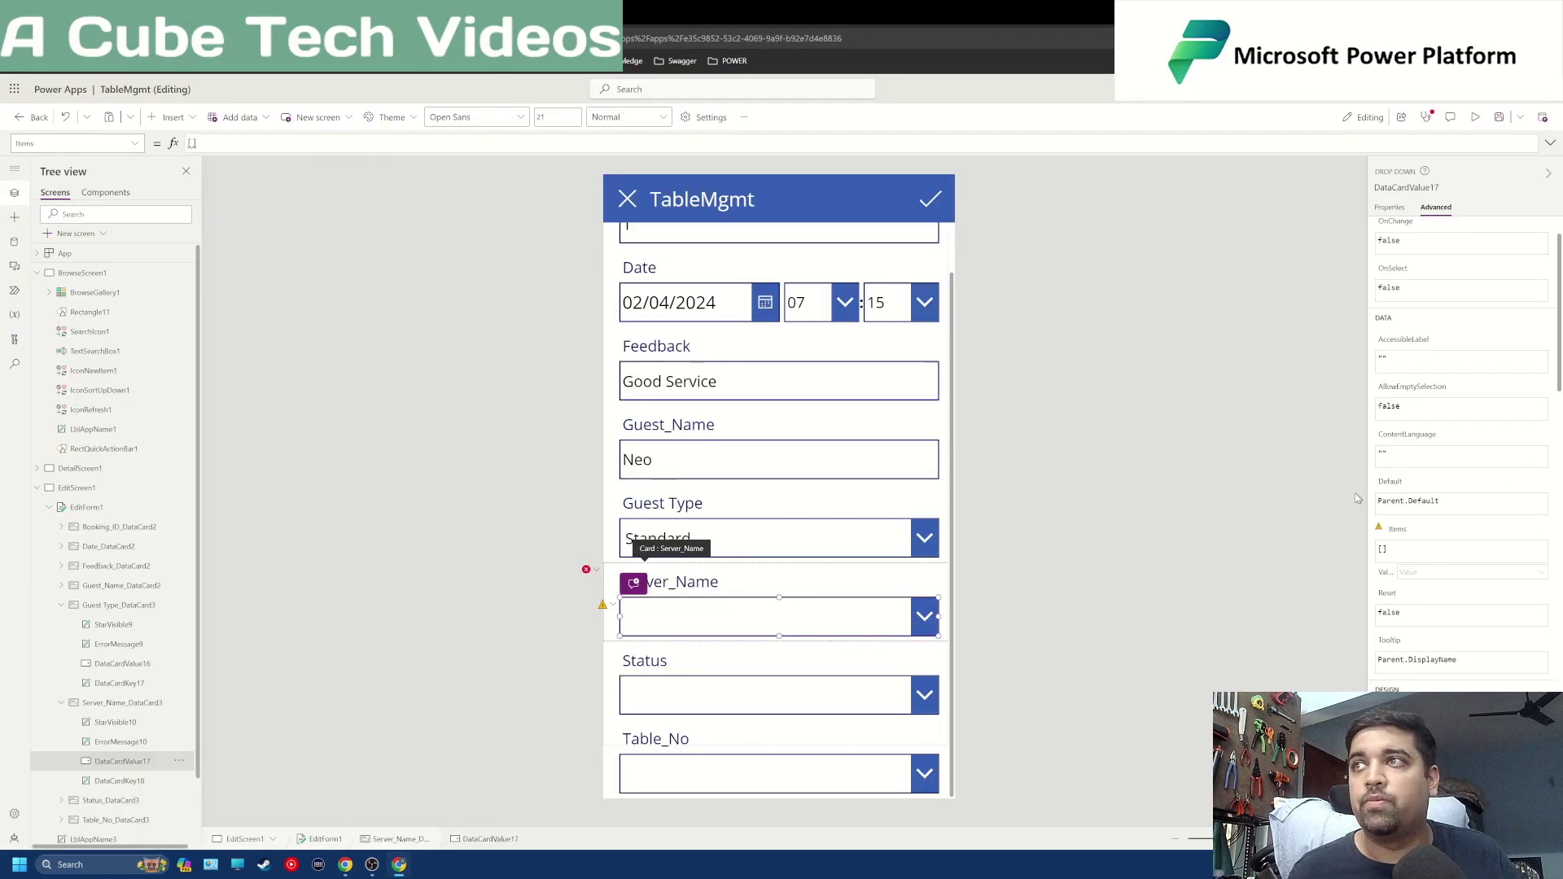
click(1382, 547)
key(ctrl+v)
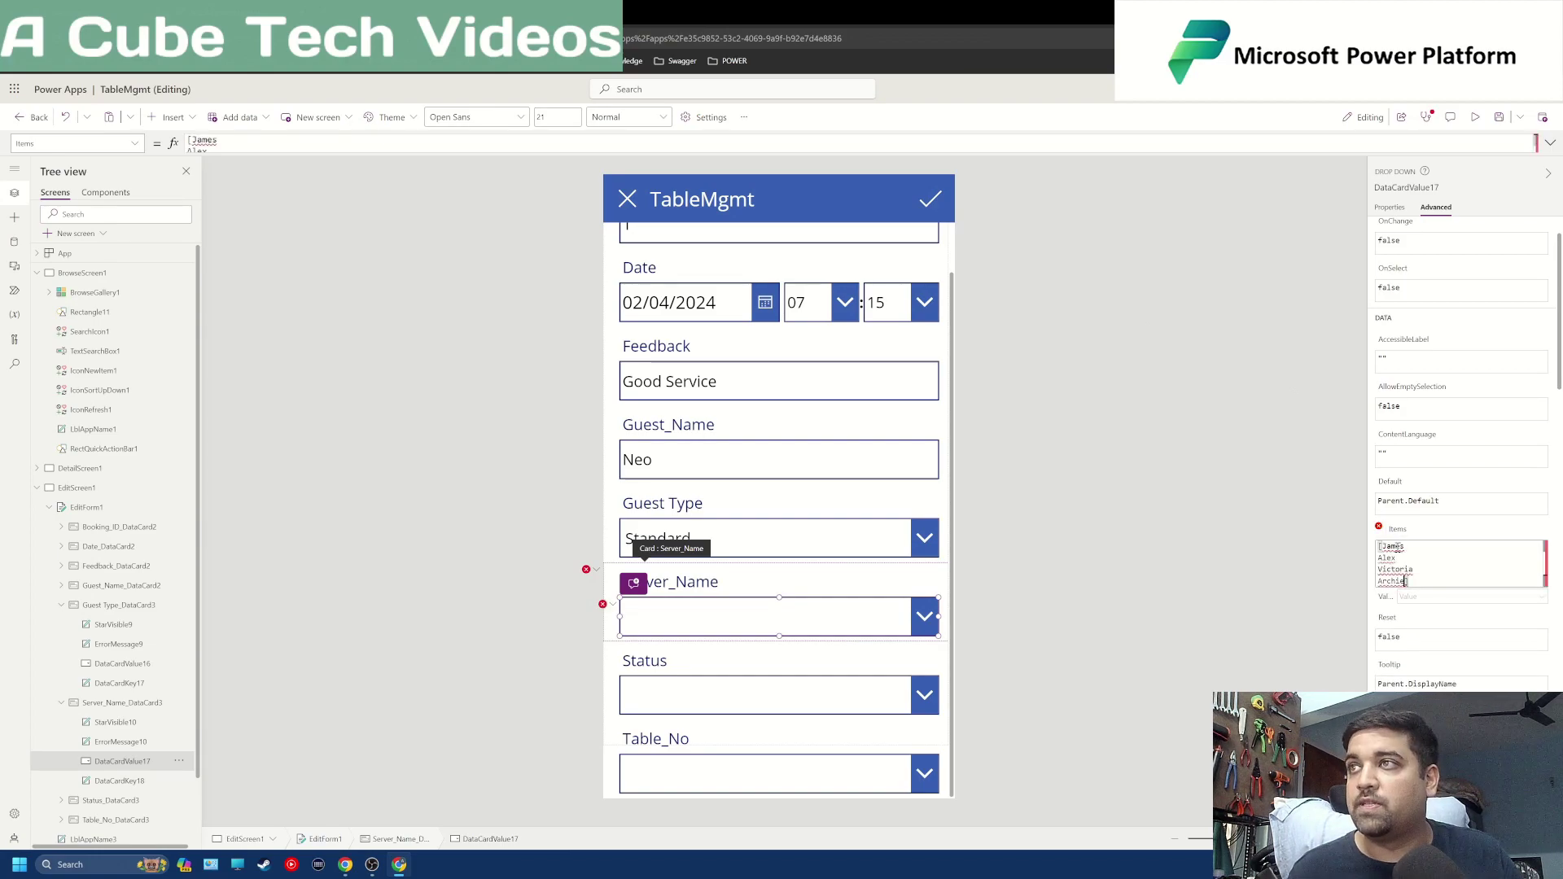
Enclose each of the four server names in the Items formula in double quotation marks.
click(1427, 554)
text(")
double_click(1390, 546)
text(")
click(1413, 568)
text(")
click(1407, 580)
text(")
click(1379, 558)
text(")
click(1378, 569)
text(")
click(1379, 580)
text(")
Separate the quoted server names with commas and check the choices offered by the Server_Name dropdown.
click(1412, 546)
text(,)
click(1403, 558)
text(,)
click(1422, 569)
text(,)
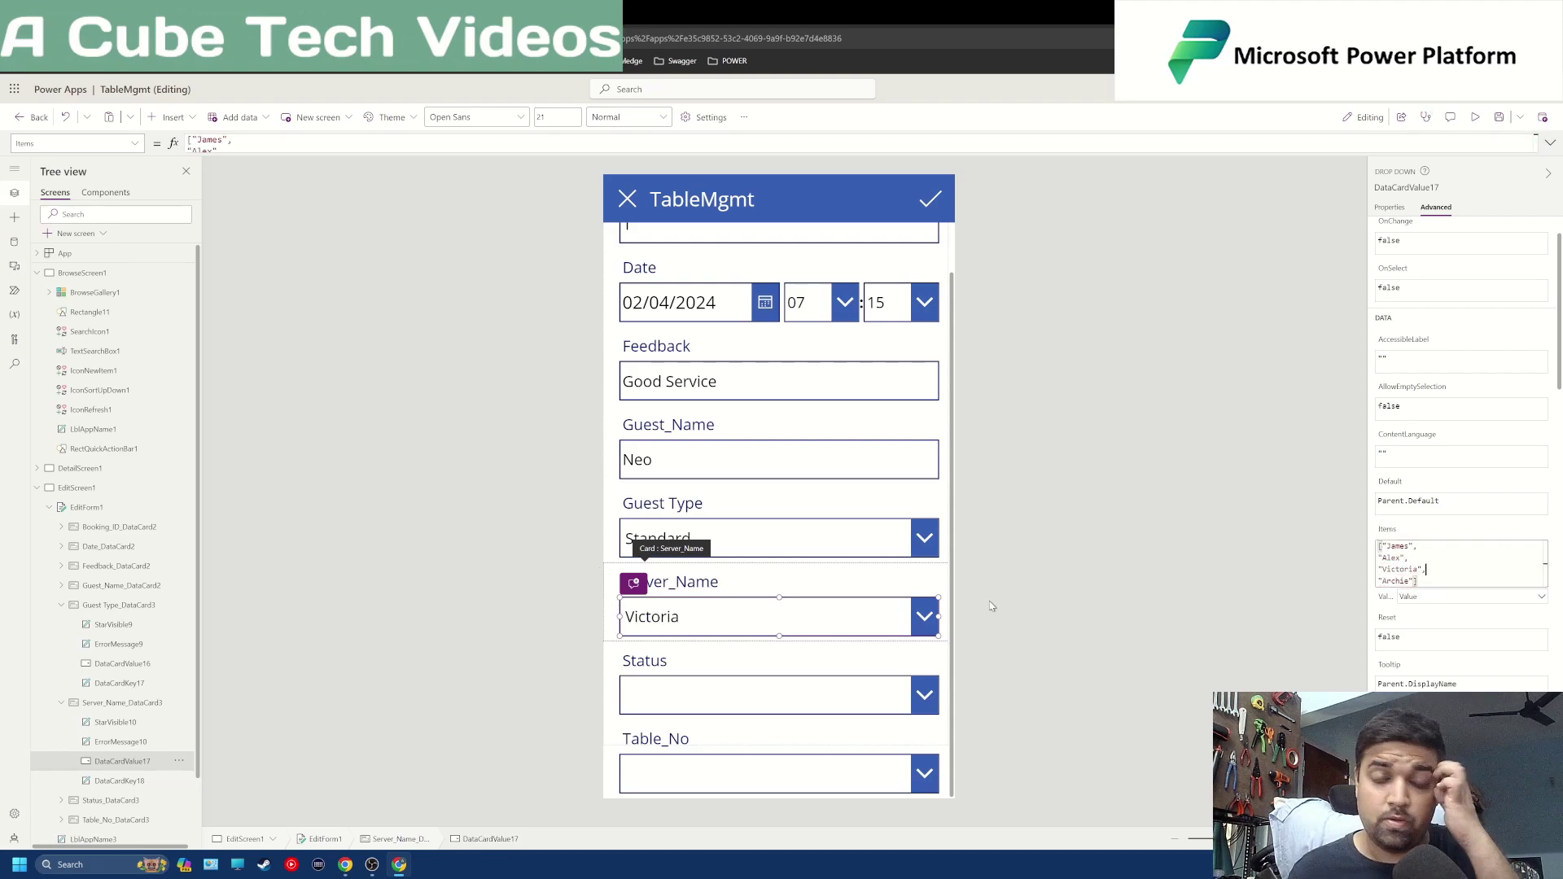
alt+click(925, 616)
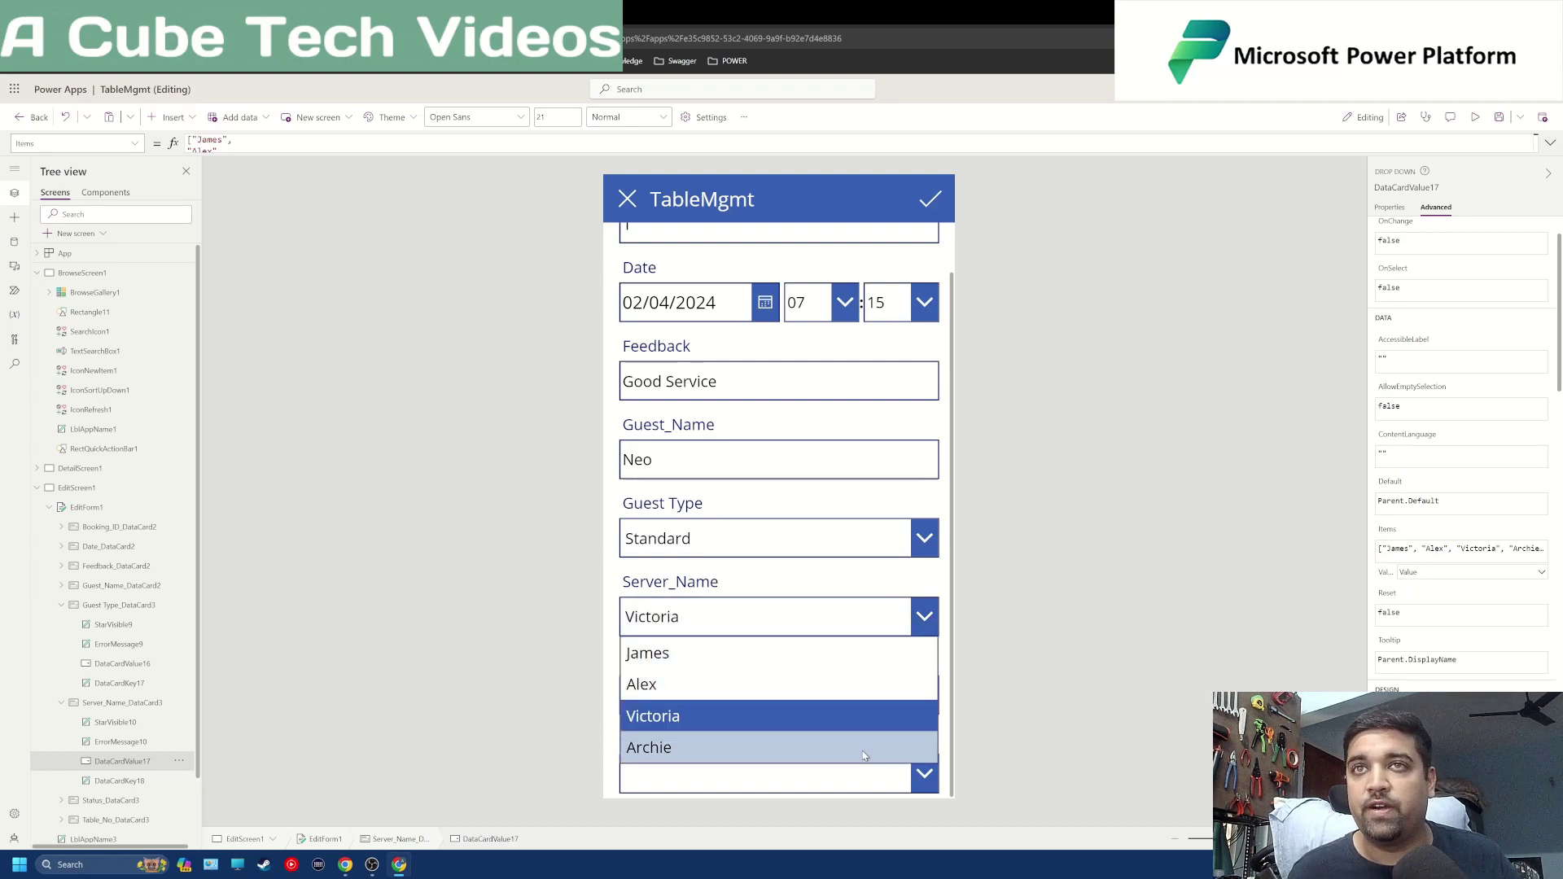
Select the Status dropdown and copy the status values from the workbook's Status sheet.
click(896, 700)
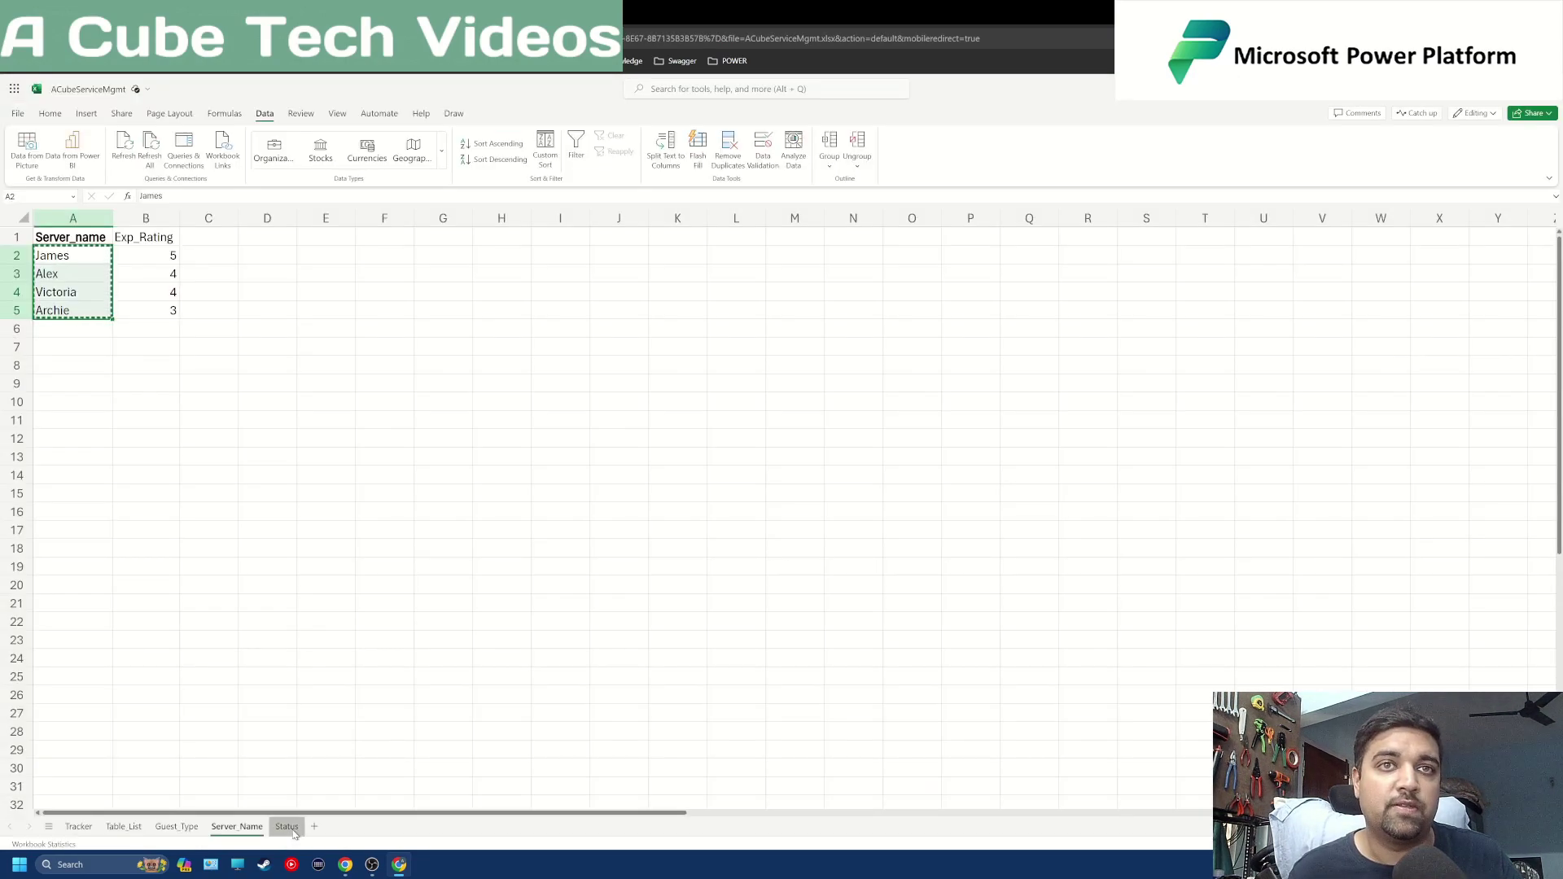
click(286, 826)
drag(84, 255, 85, 359)
key(ctrl+c)
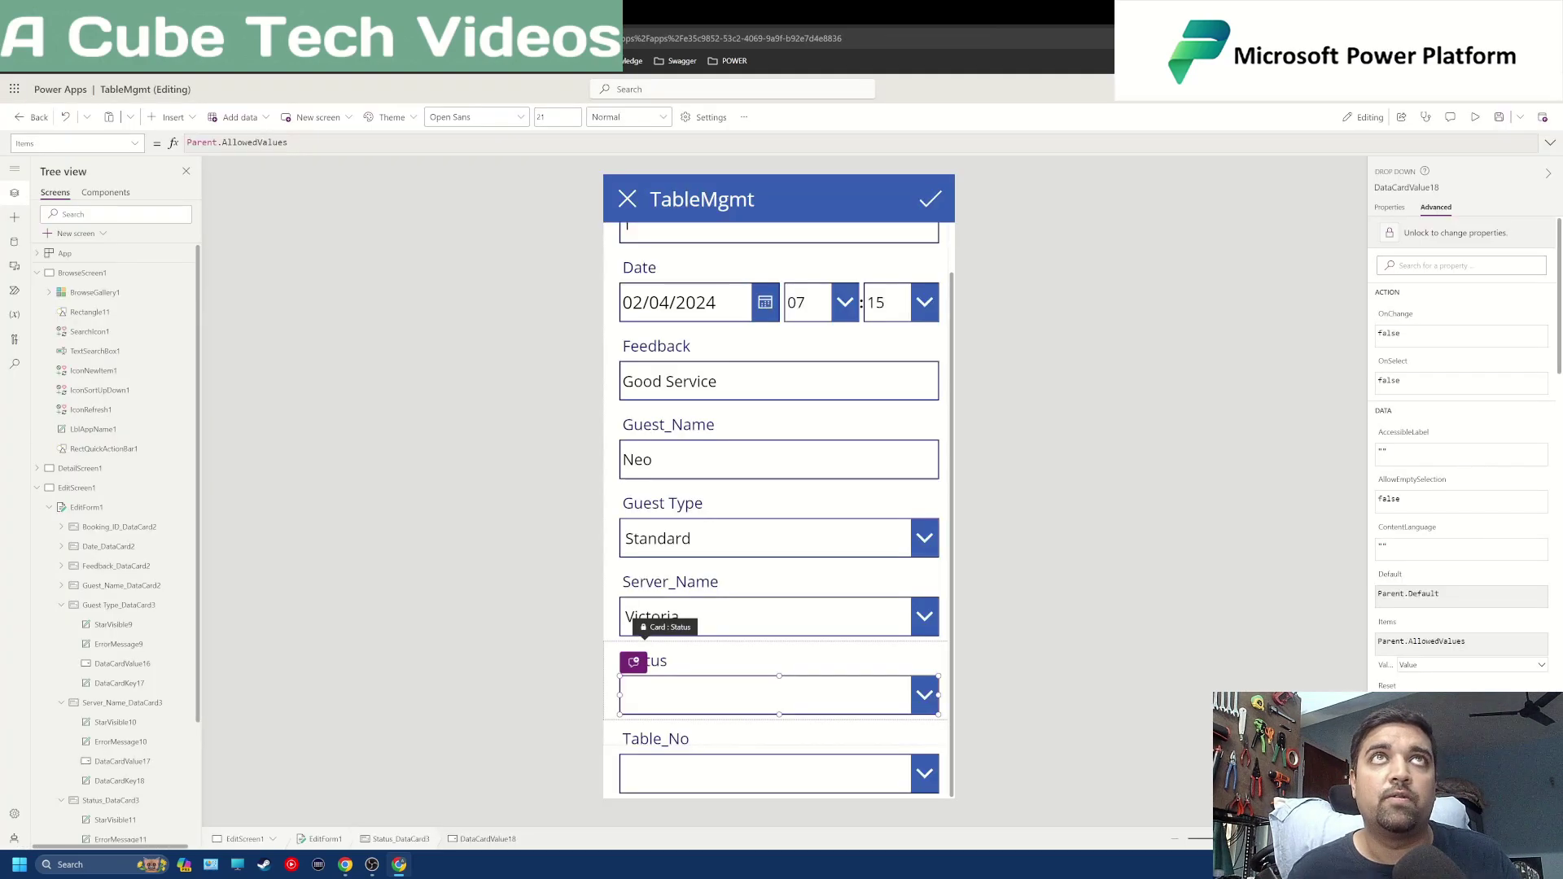
Unlock the Status dropdown's card and replace its Items formula with square brackets enclosing the copied status values.
click(1434, 235)
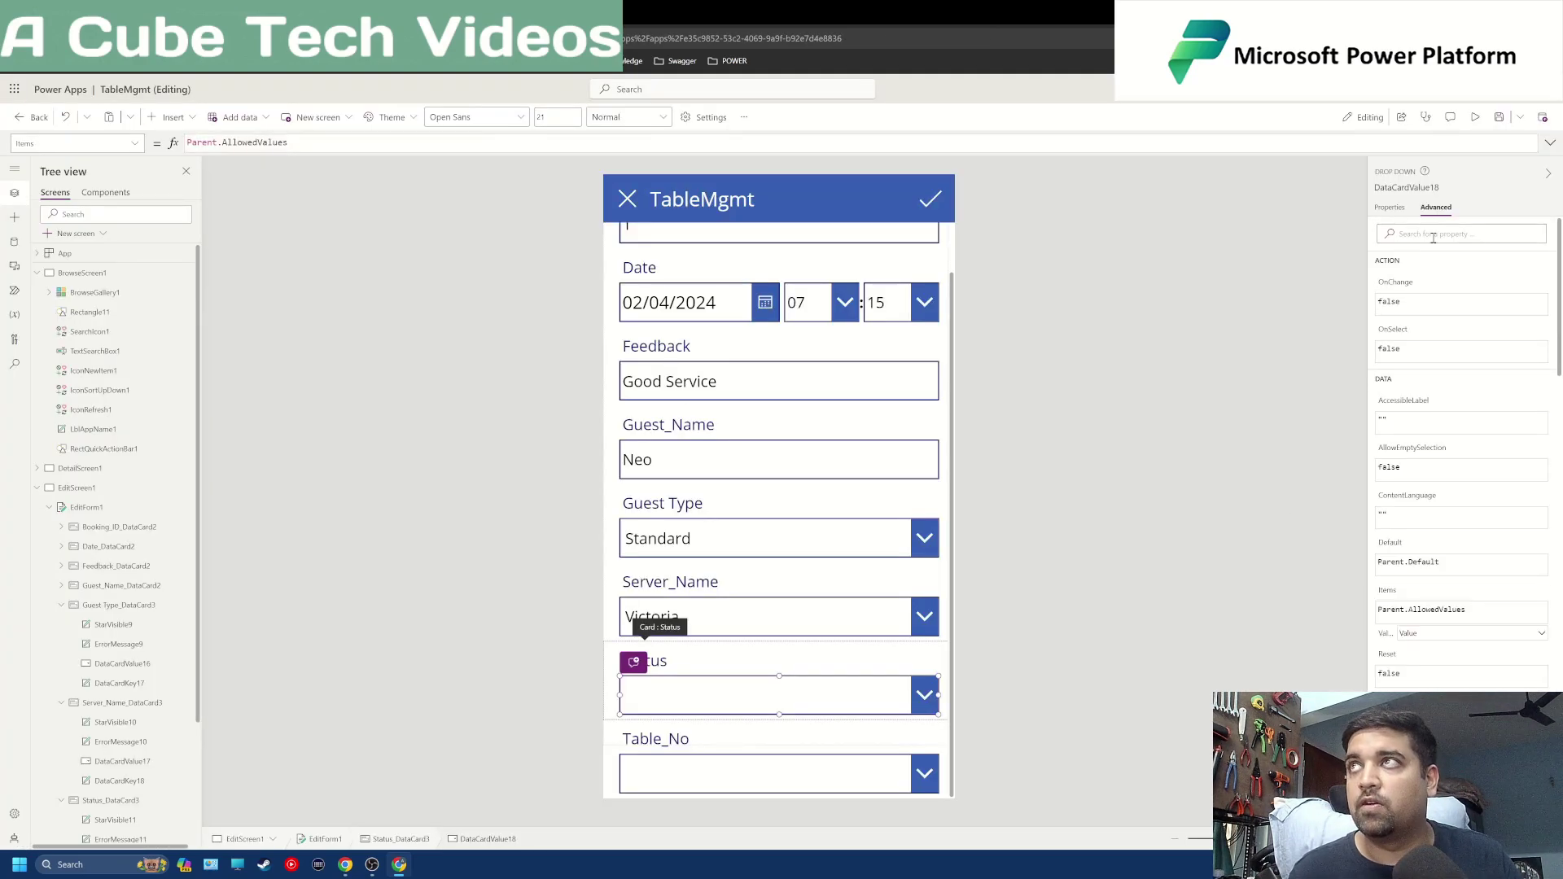
triple_click(1425, 616)
text([])
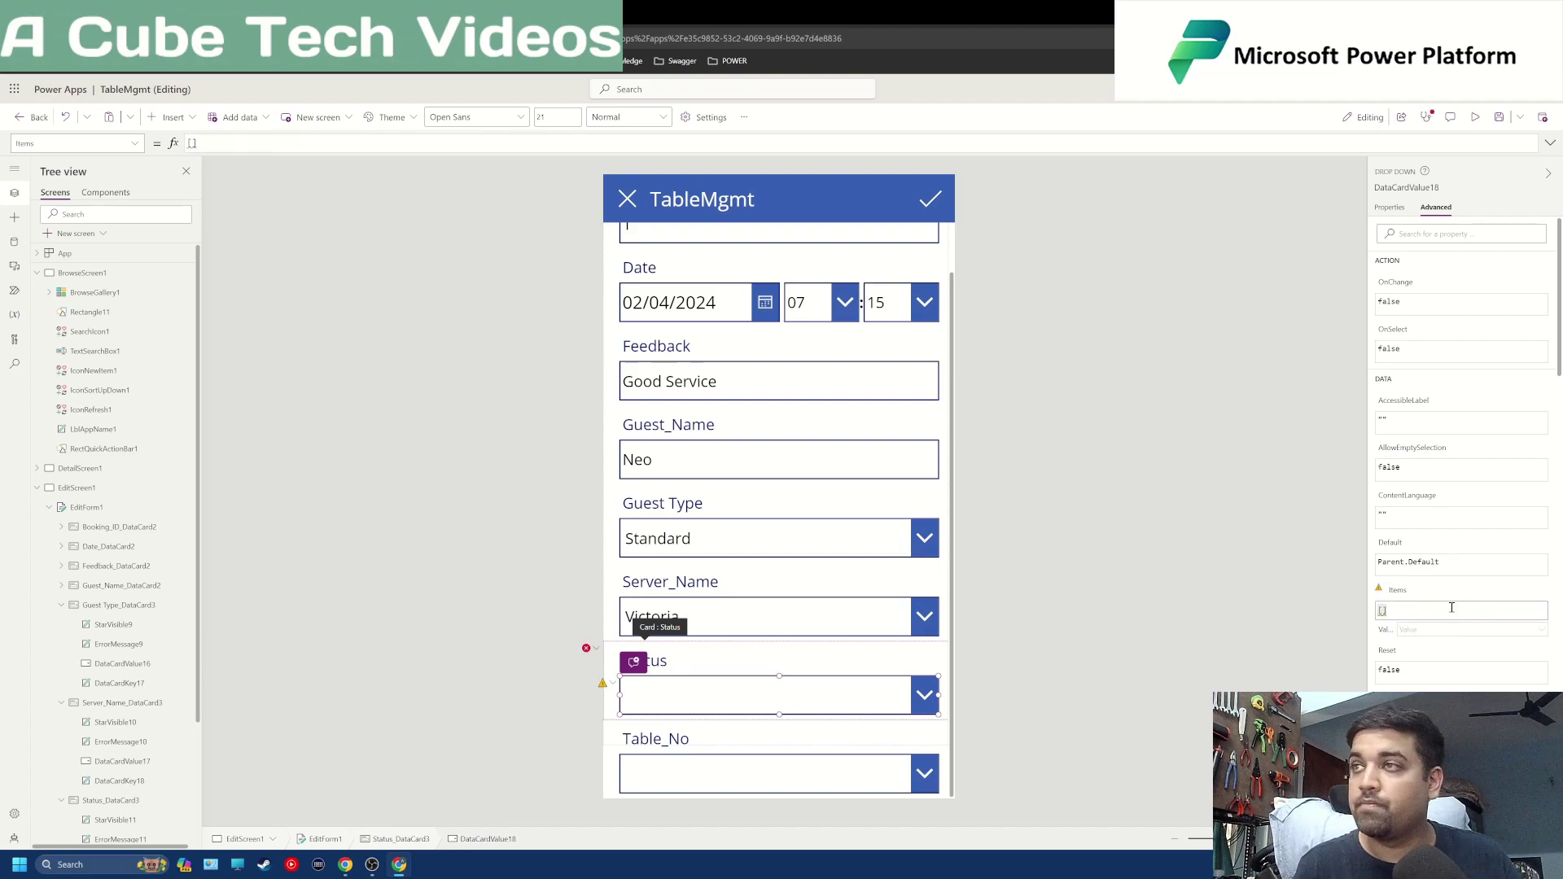
key(ctrl+v)
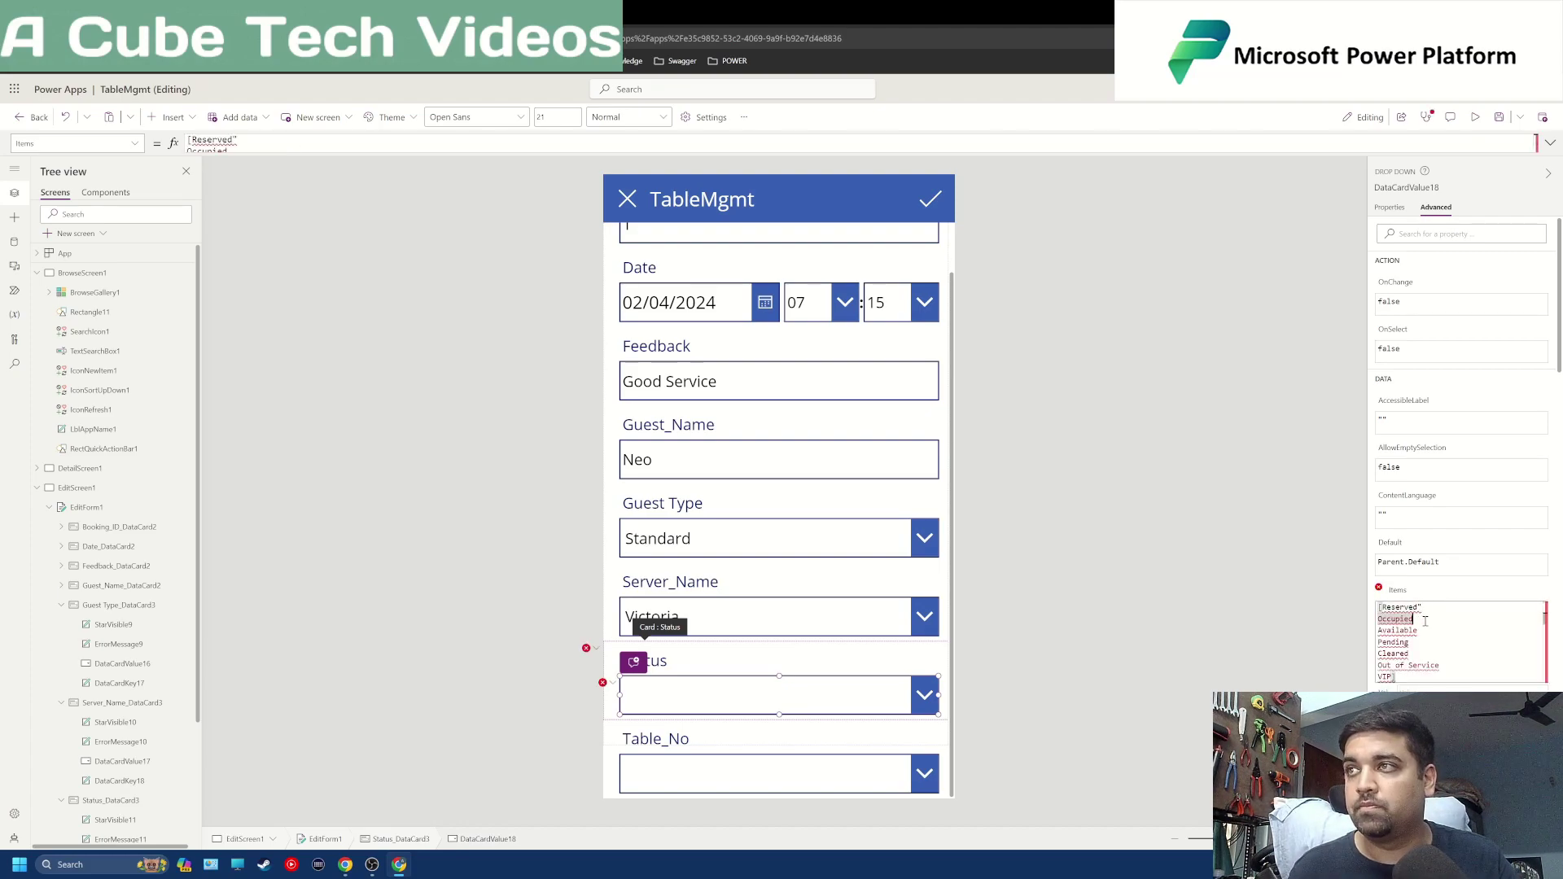
Put double quotation marks around Reserved, Occupied, Available, Pending, Cleared, Out of Service and VIP in the Status Items formula.
text(")
key(Down)
key(Home)
text(")
key(Down)
key(Home)
text(")
key(Down)
key(Home)
text(")
key(Down)
key(Home)
key(quotedbl)
key(Down)
key(Home)
key(quotedbl)
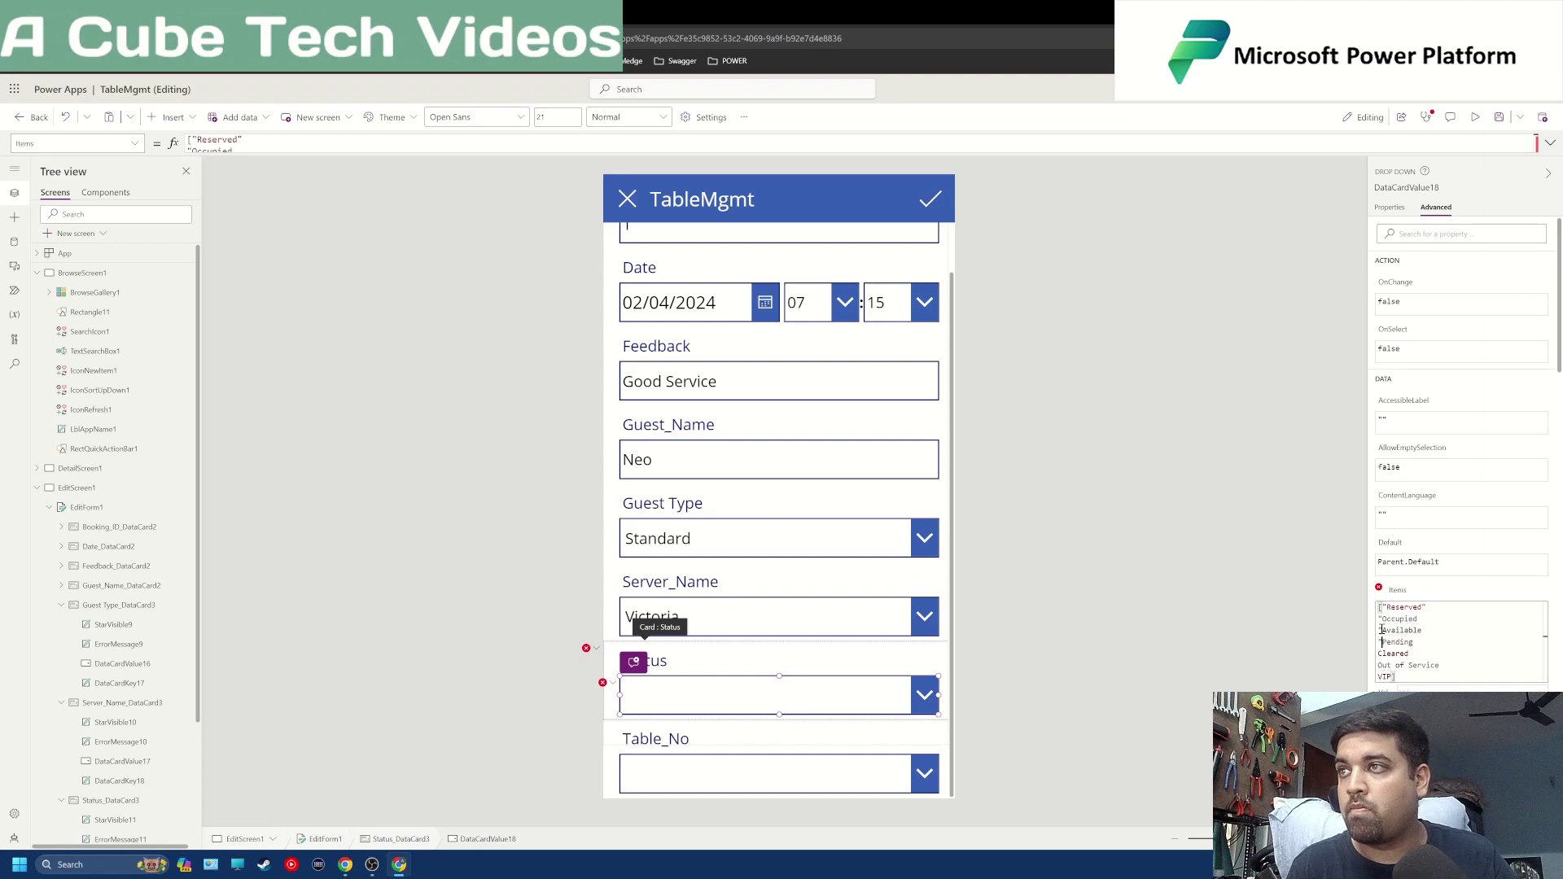
key(End)
text(")
key(Down)
key(Home)
text(")
key(End)
key(Left)
text(")
key(Up)
key(Up)
key(End)
text(")
key(Up)
key(End)
text(")
key(Up)
key(End)
text(")
key(Up)
key(End)
text(")
Add a comma after every status value except the last one, "VIP", in the Items formula.
key(Up)
key(End)
text(,)
key(Down)
text(,)
key(Down)
text(,)
key(Down)
text(,)
key(Down)
key(comma)
key(Down)
key(comma)
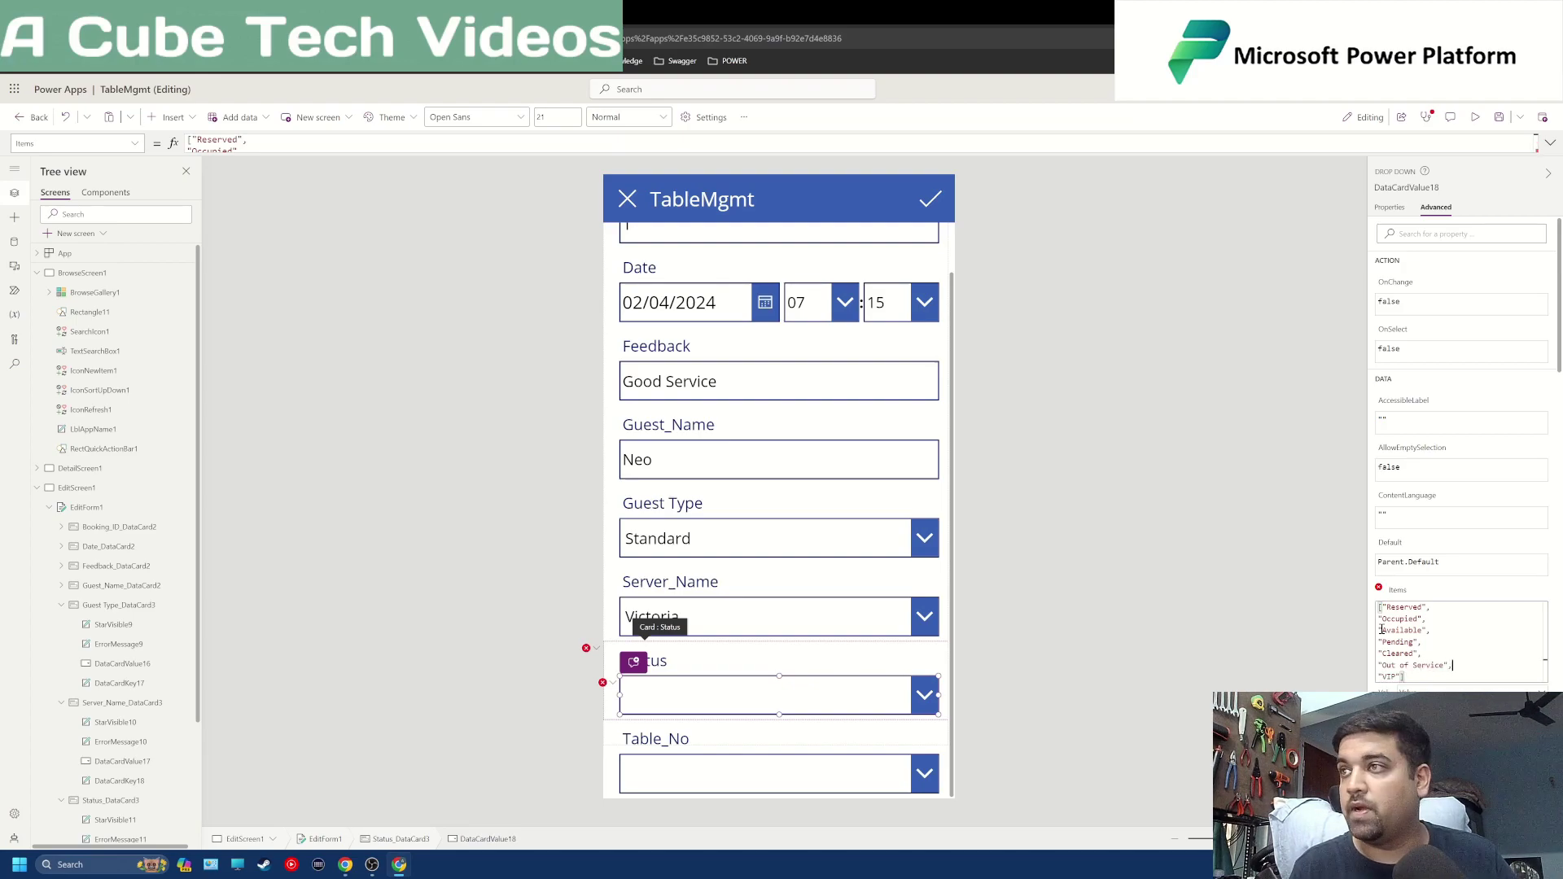
Test the Status dropdown on the form by choosing Reserved.
click(1076, 567)
alt+click(779, 694)
alt+click(796, 486)
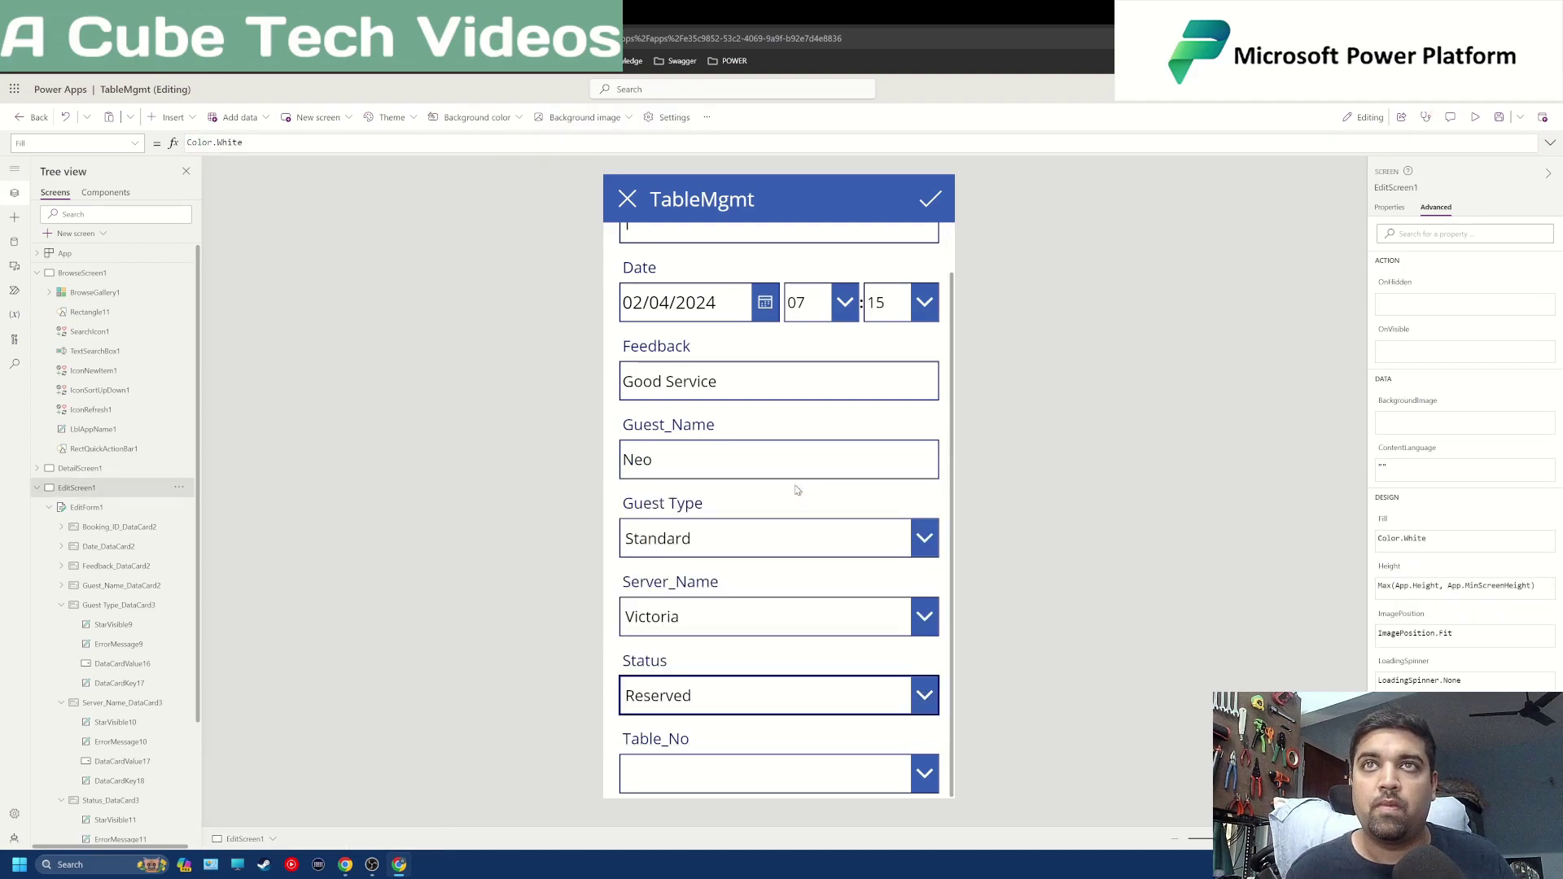
Select the Table_No dropdown and copy table numbers 1 to 6 from the workbook's Table_List sheet.
click(883, 769)
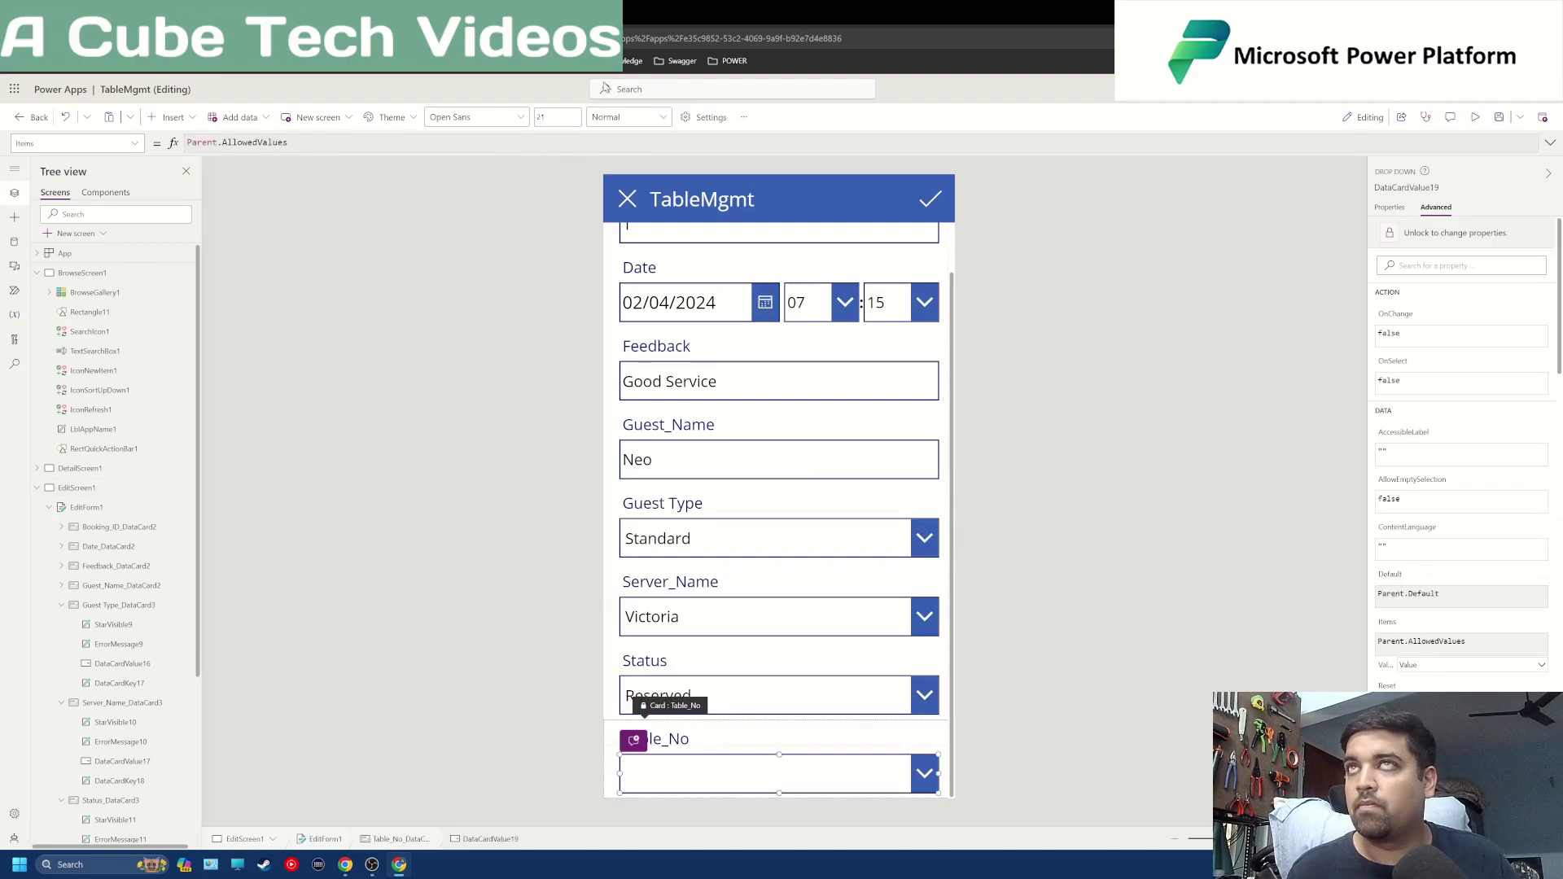
key(ctrl+Tab)
click(122, 827)
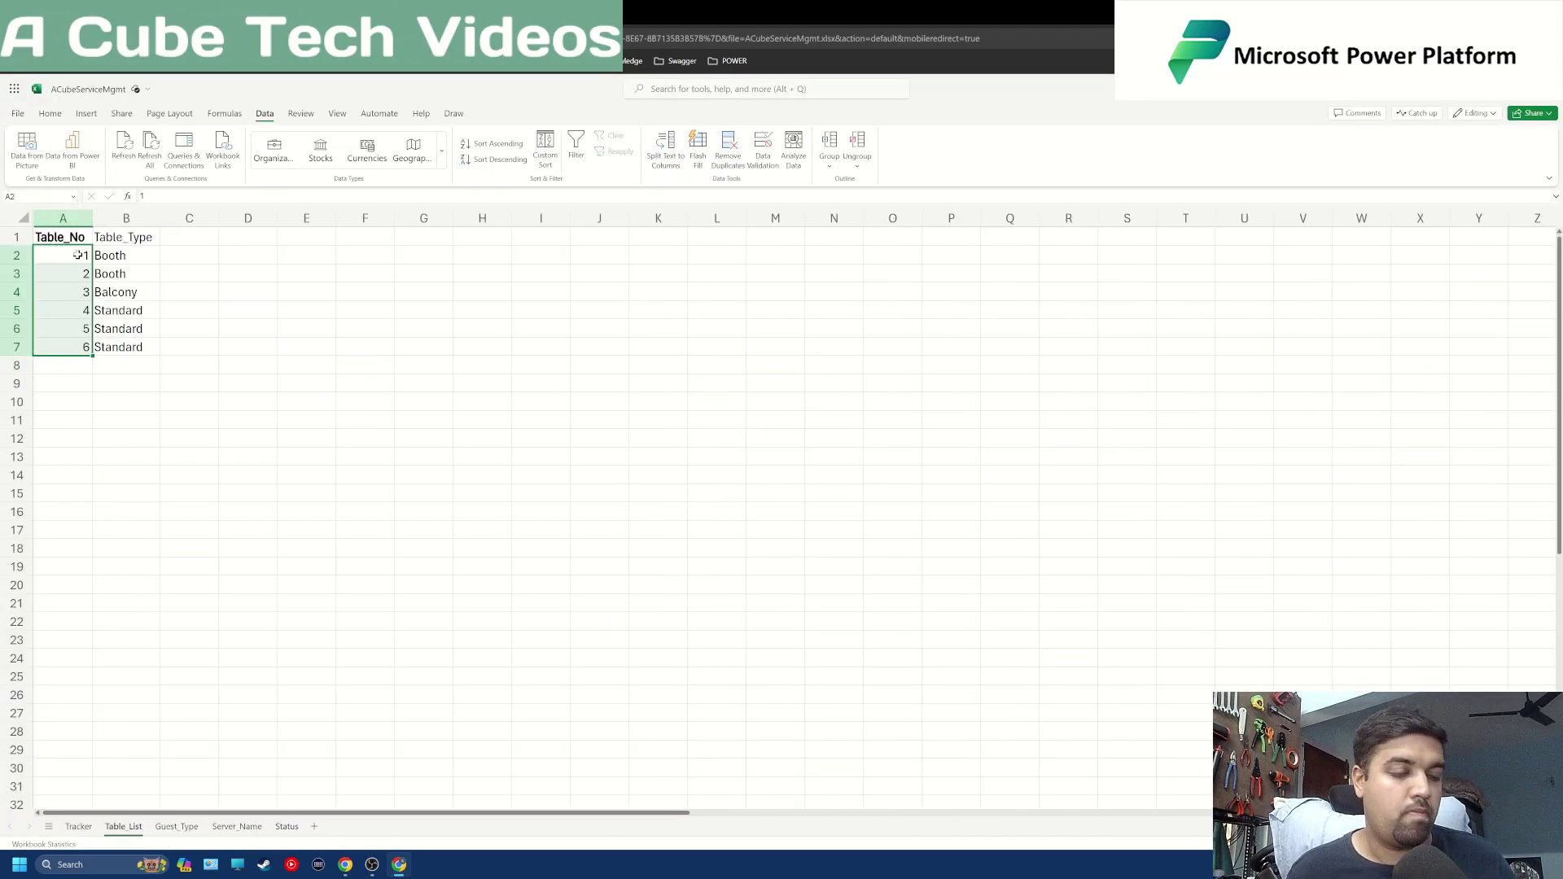
key(ctrl+c)
Unlock the Table_No dropdown's card and replace its Items formula with a bracketed list of the copied table numbers 1 to 6.
key(ctrl+shift+Tab)
click(1420, 616)
key(ctrl+a)
key(ctrl+v)
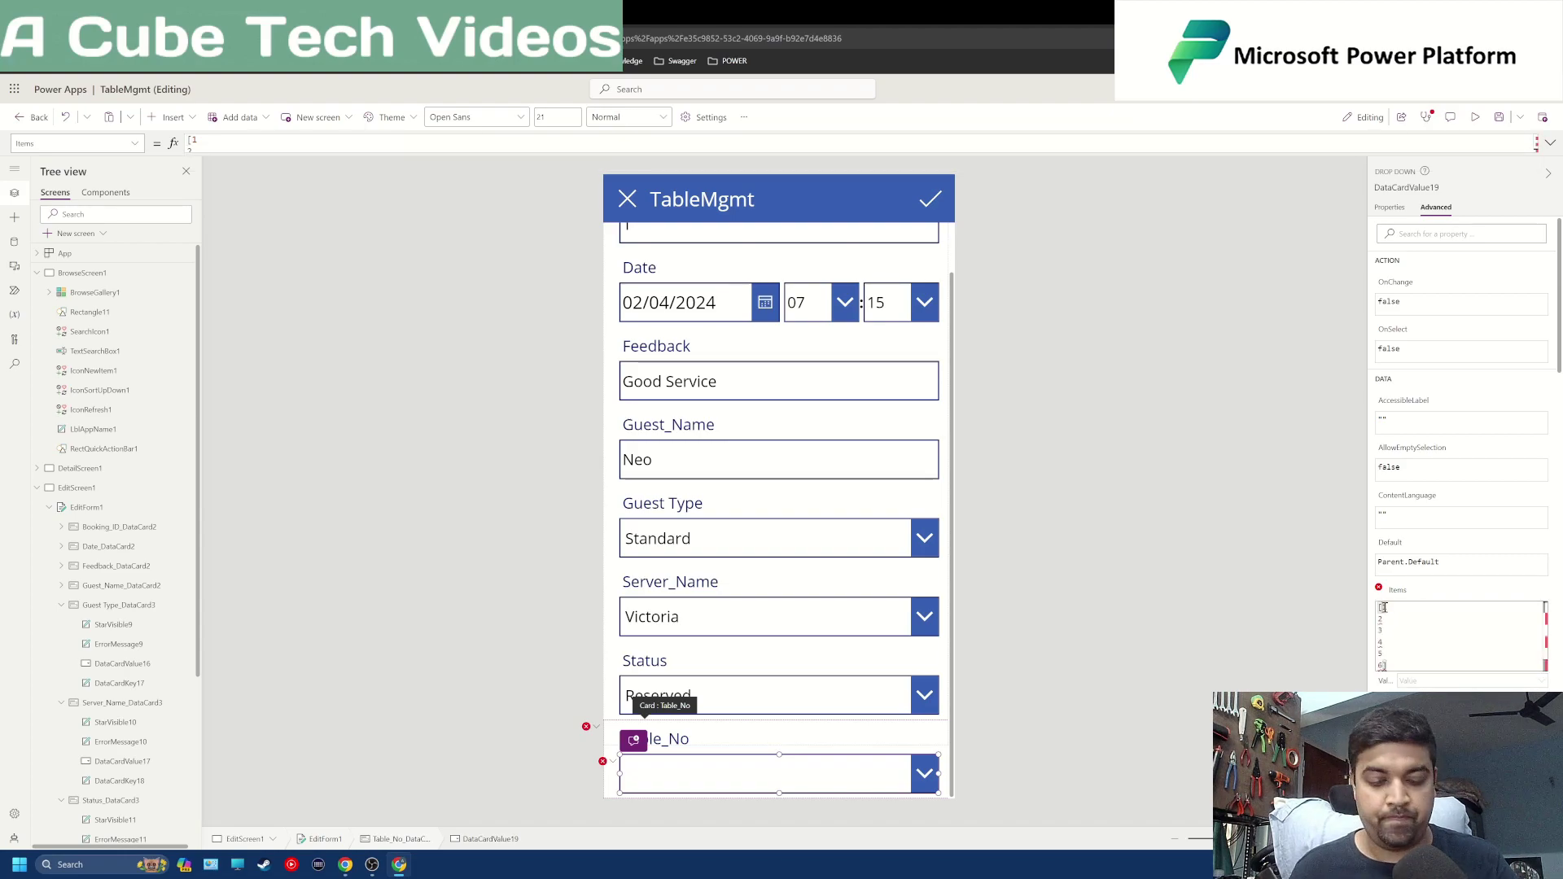
key(Return)
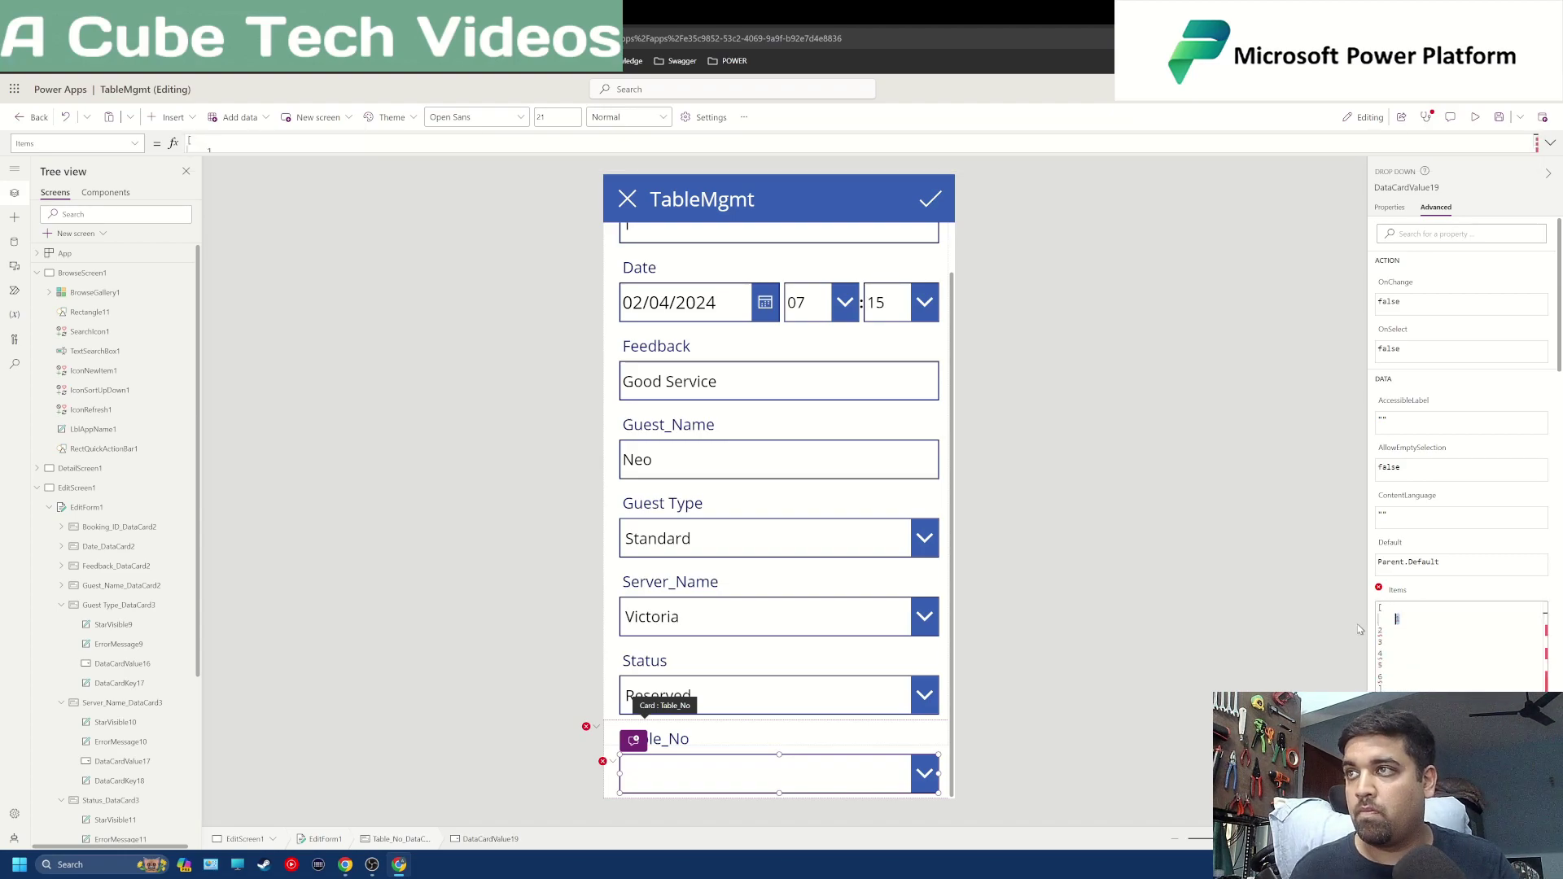
key(ctrl+a)
key(BackSpace)
key(BackSpace)
text([)
key(ctrl+v)
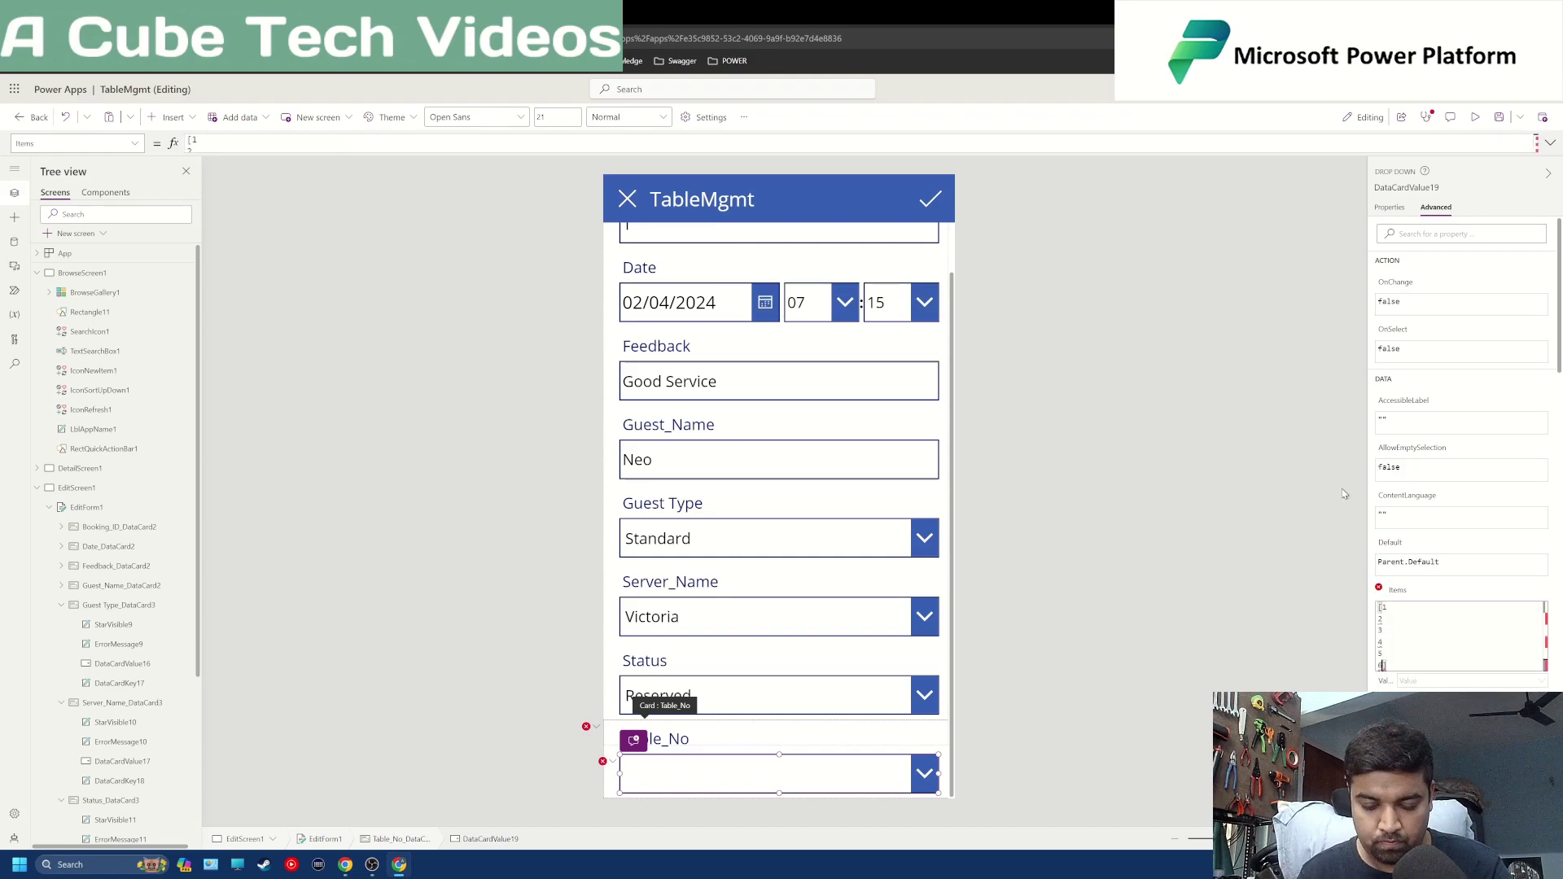
Select the gallery on the browse screen and check the editing mode of the Excel workbook.
click(116, 295)
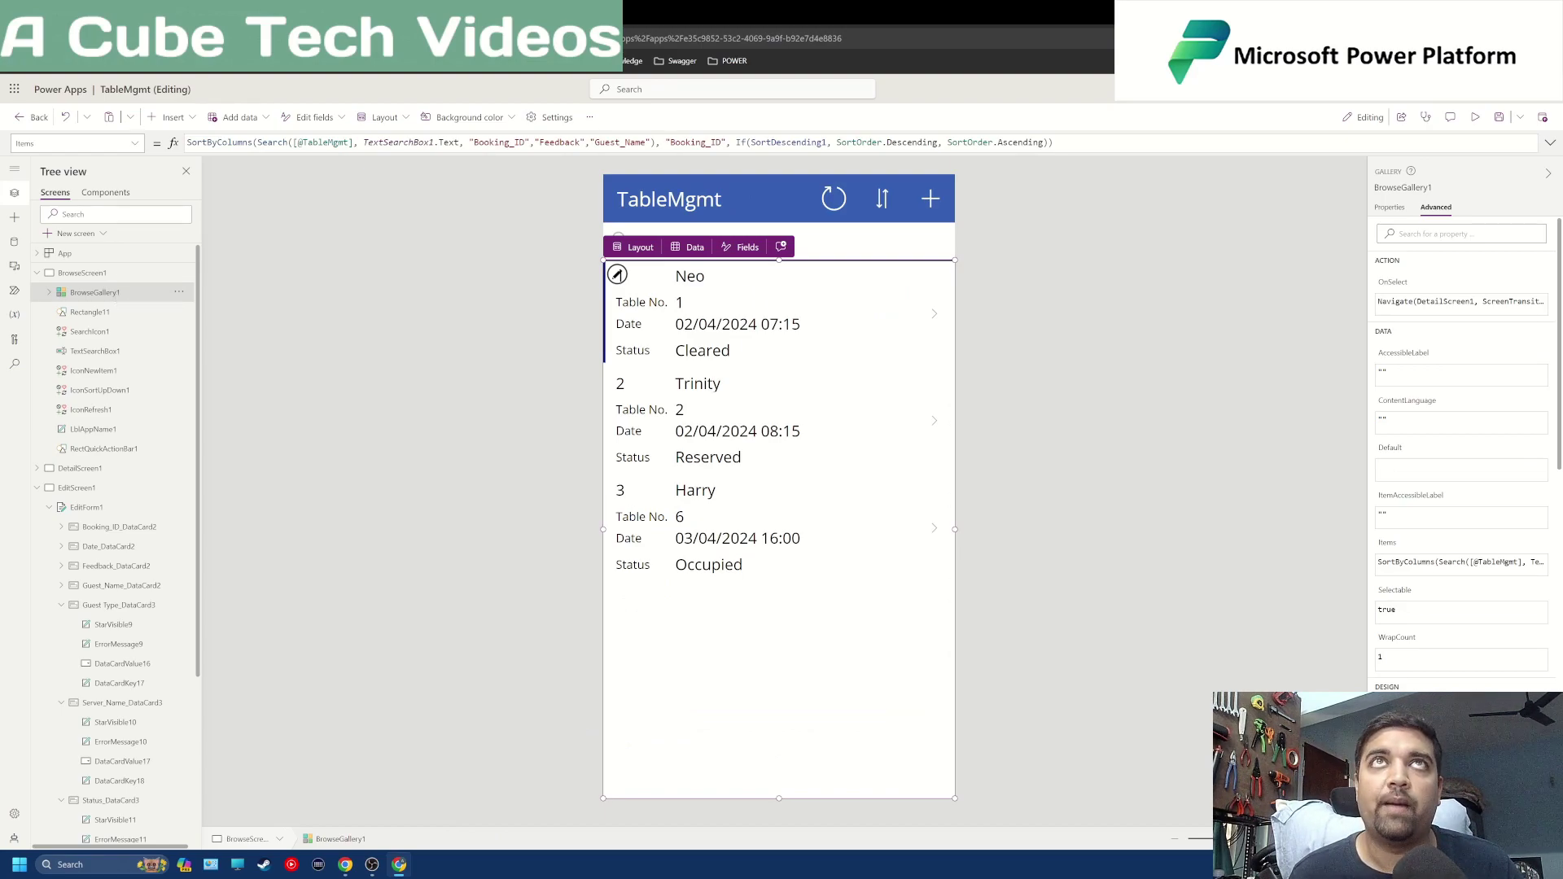
click(326, 12)
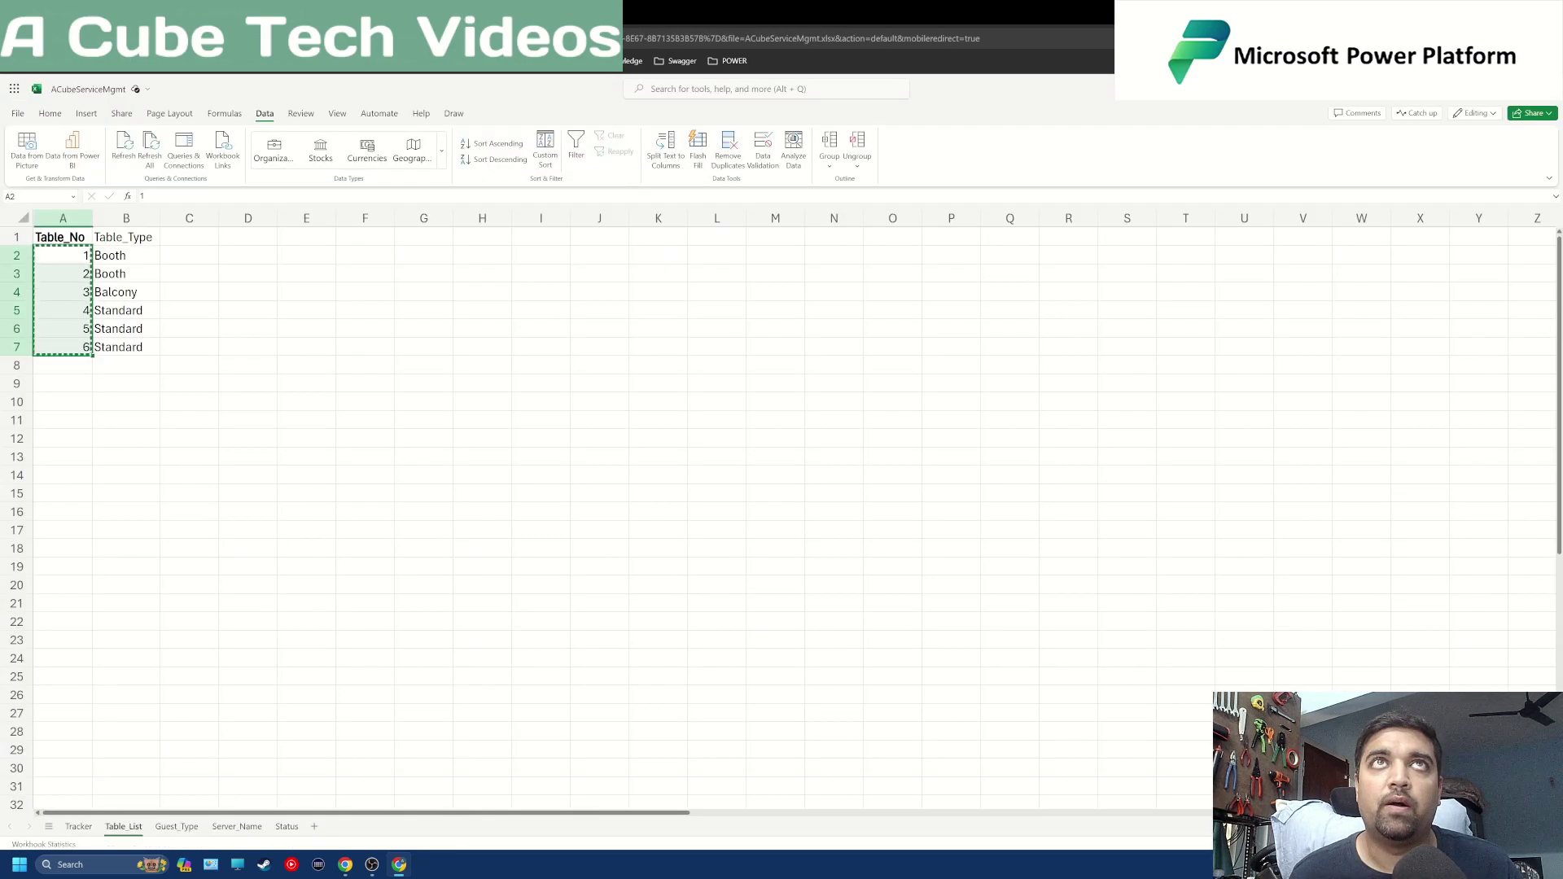
click(1496, 115)
click(1458, 164)
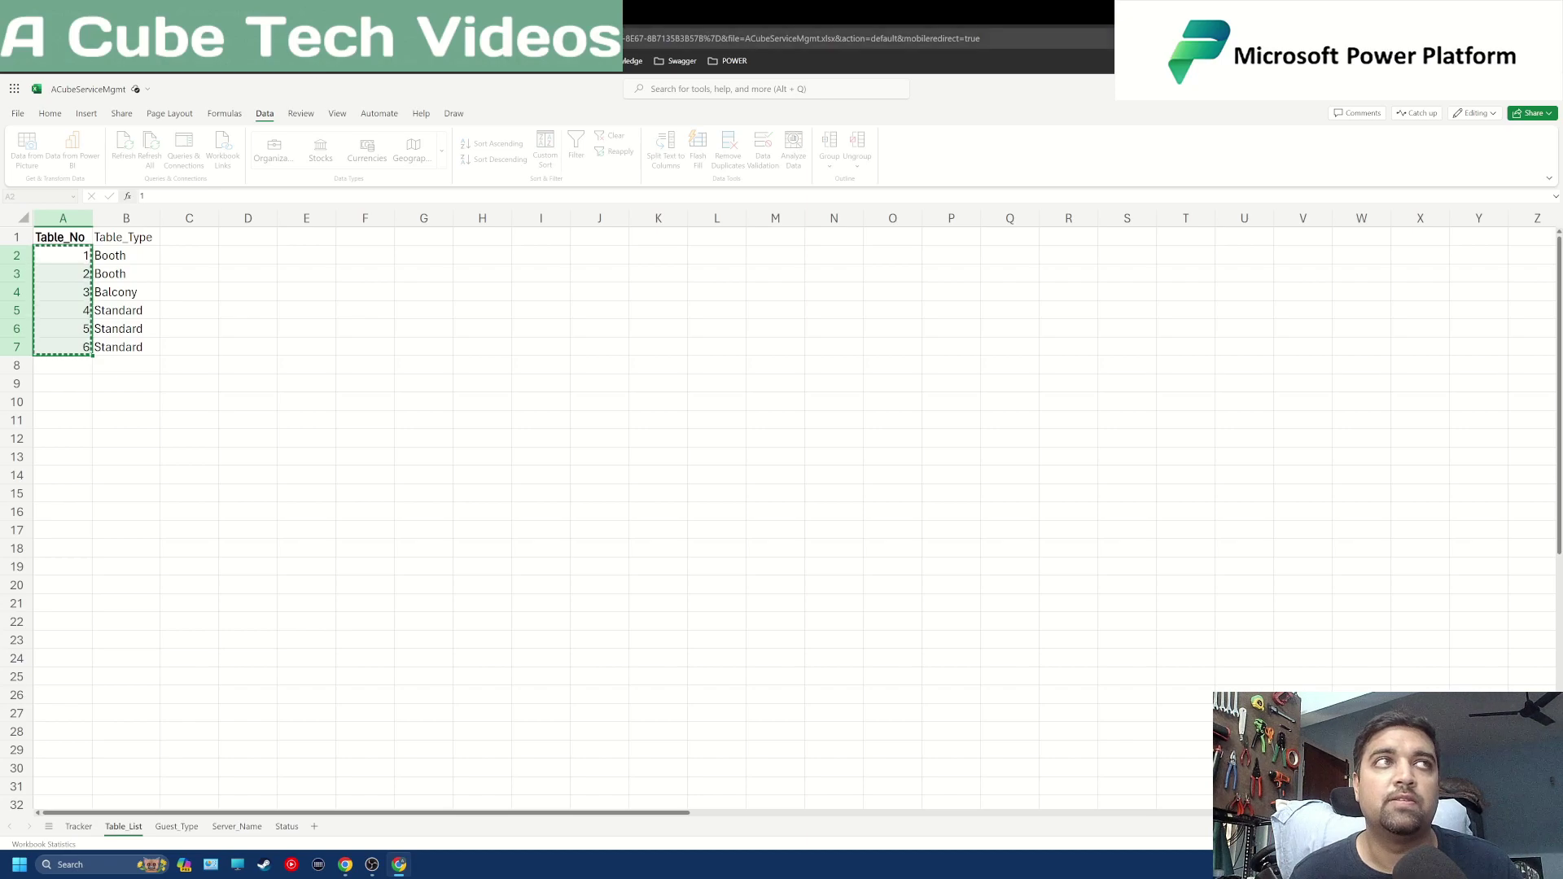
click(163, 12)
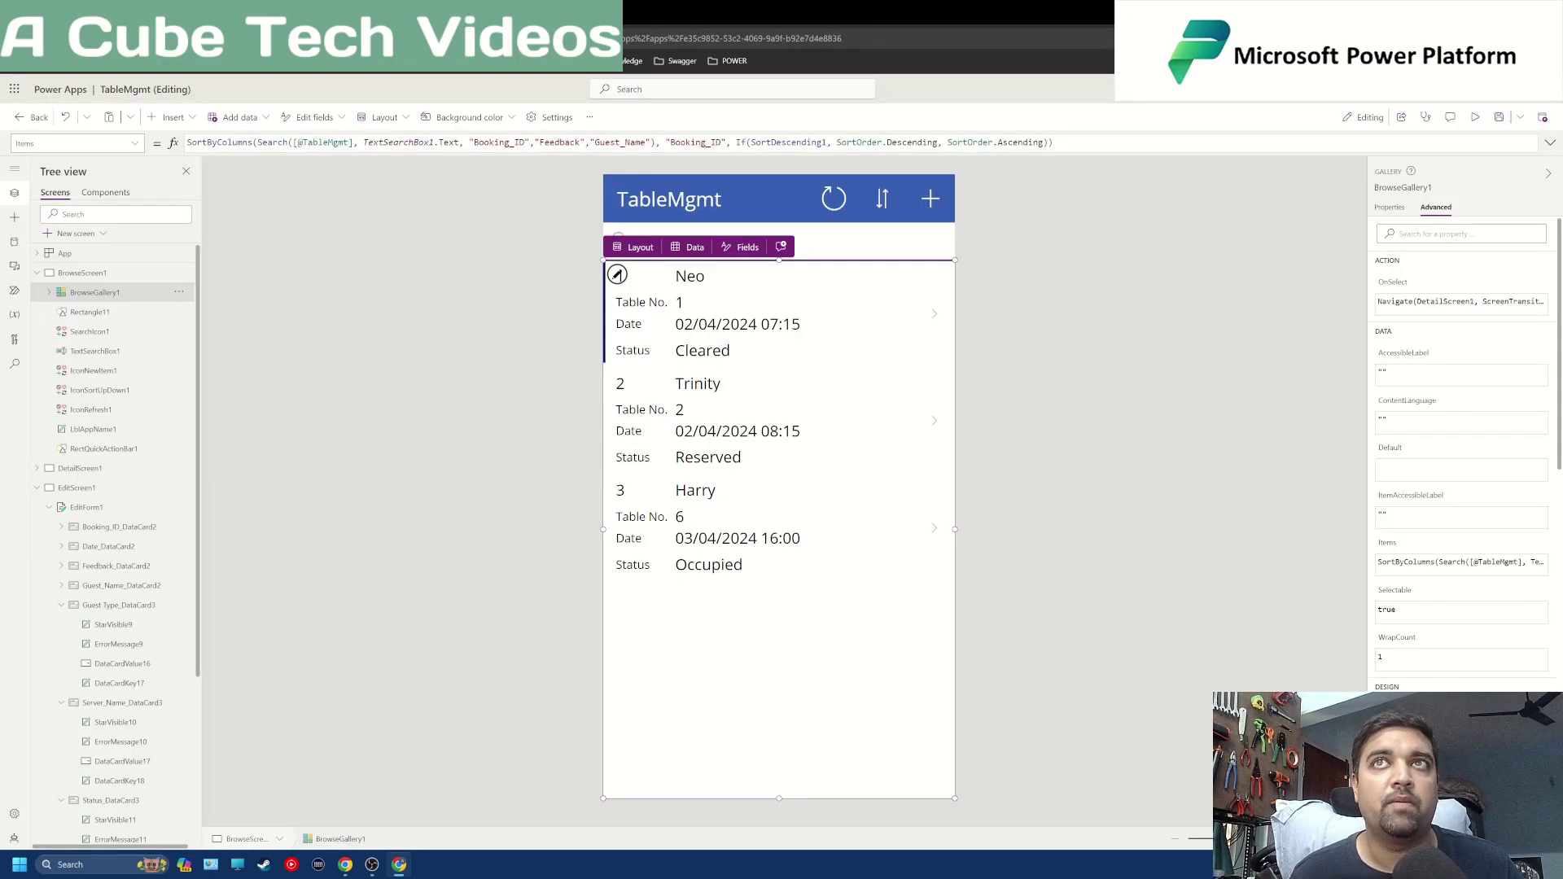
Start previewing the app, look at the new-record form and return to the bookings list.
click(1474, 117)
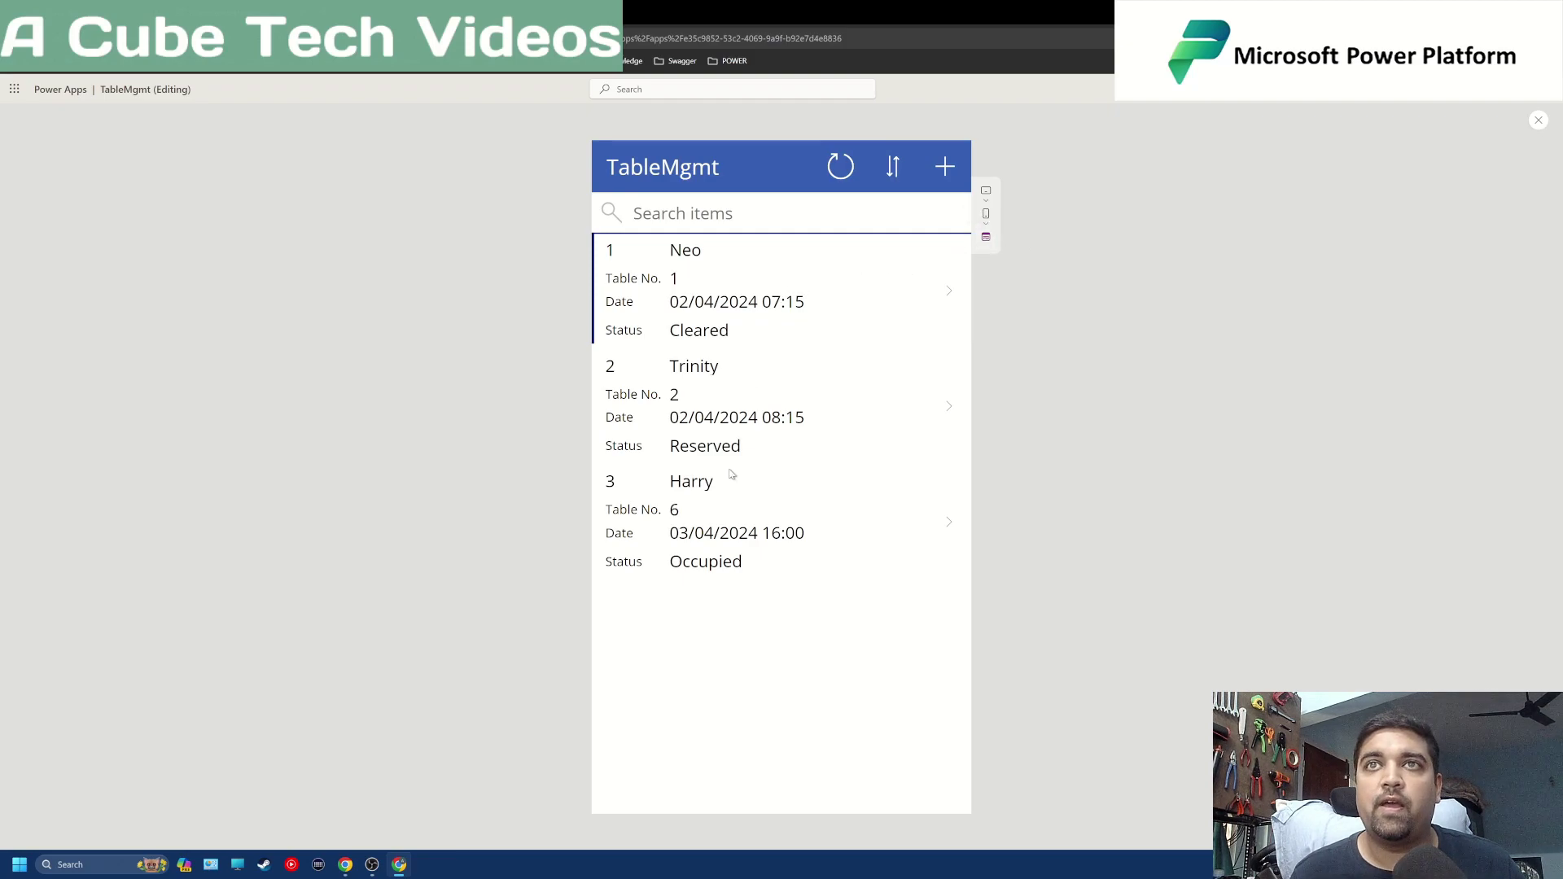
click(944, 166)
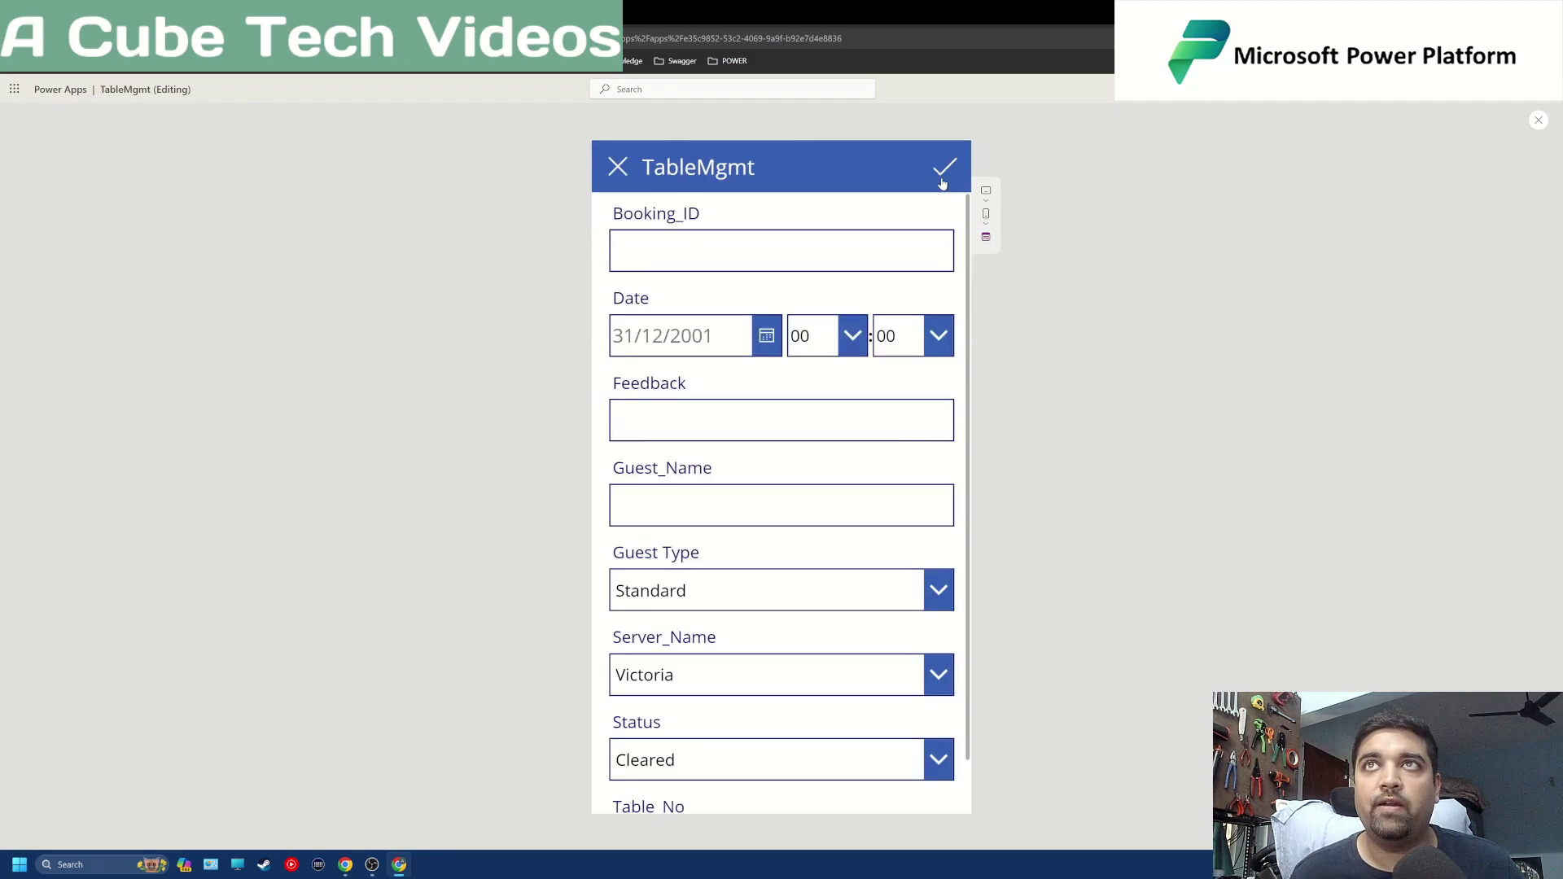
click(622, 171)
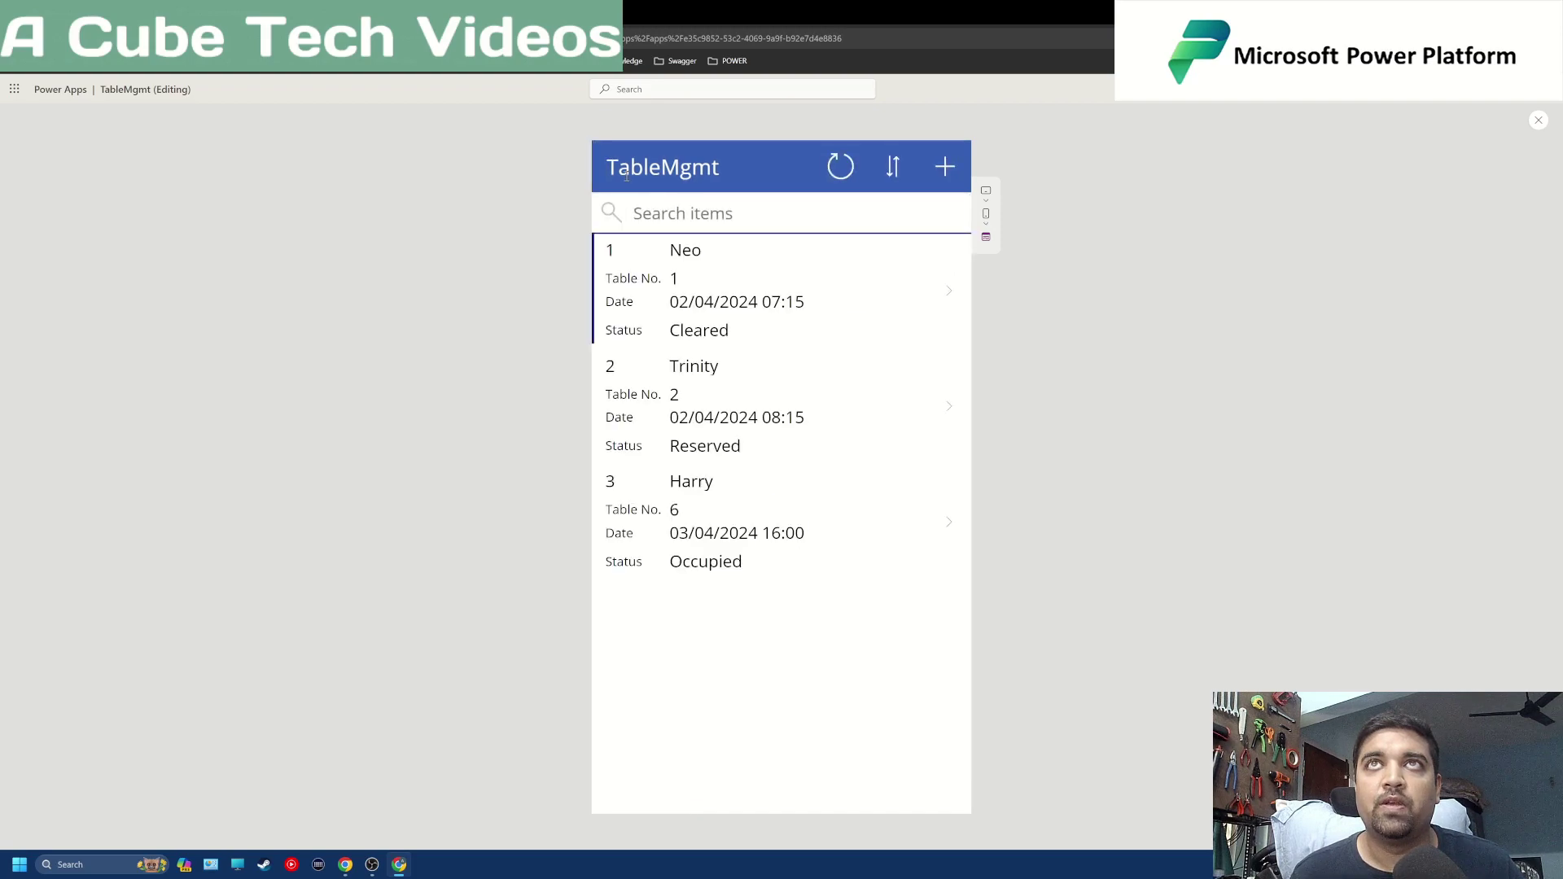
Start a new booking record and set its Booking_ID to 4.
click(945, 166)
click(715, 243)
text(4)
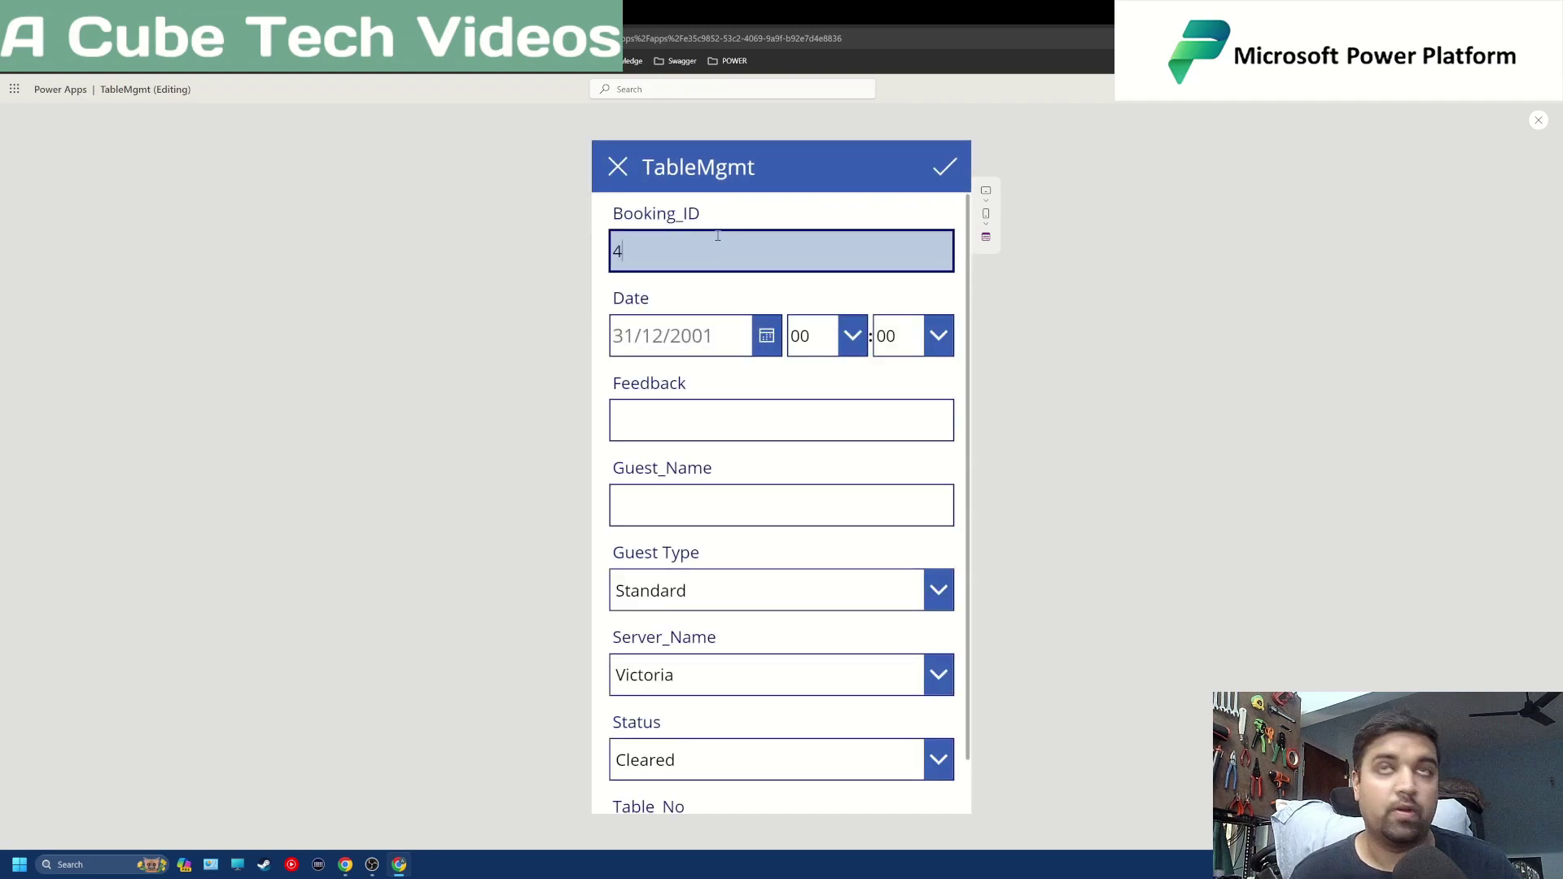
Set the booking's date to 17/04/2024 and its time to 20:00.
click(765, 336)
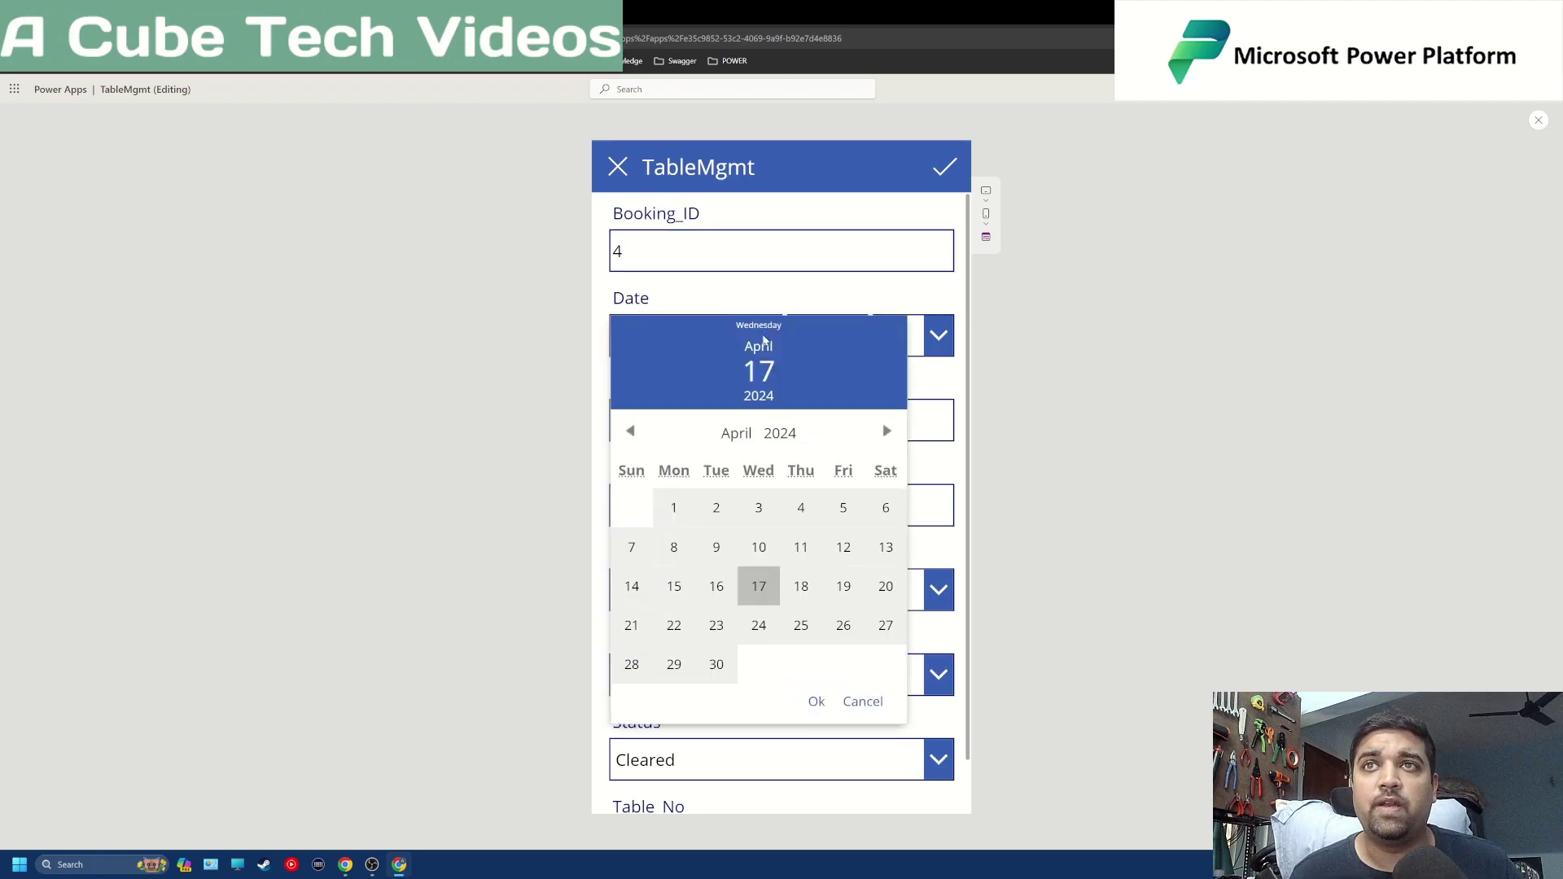
click(758, 586)
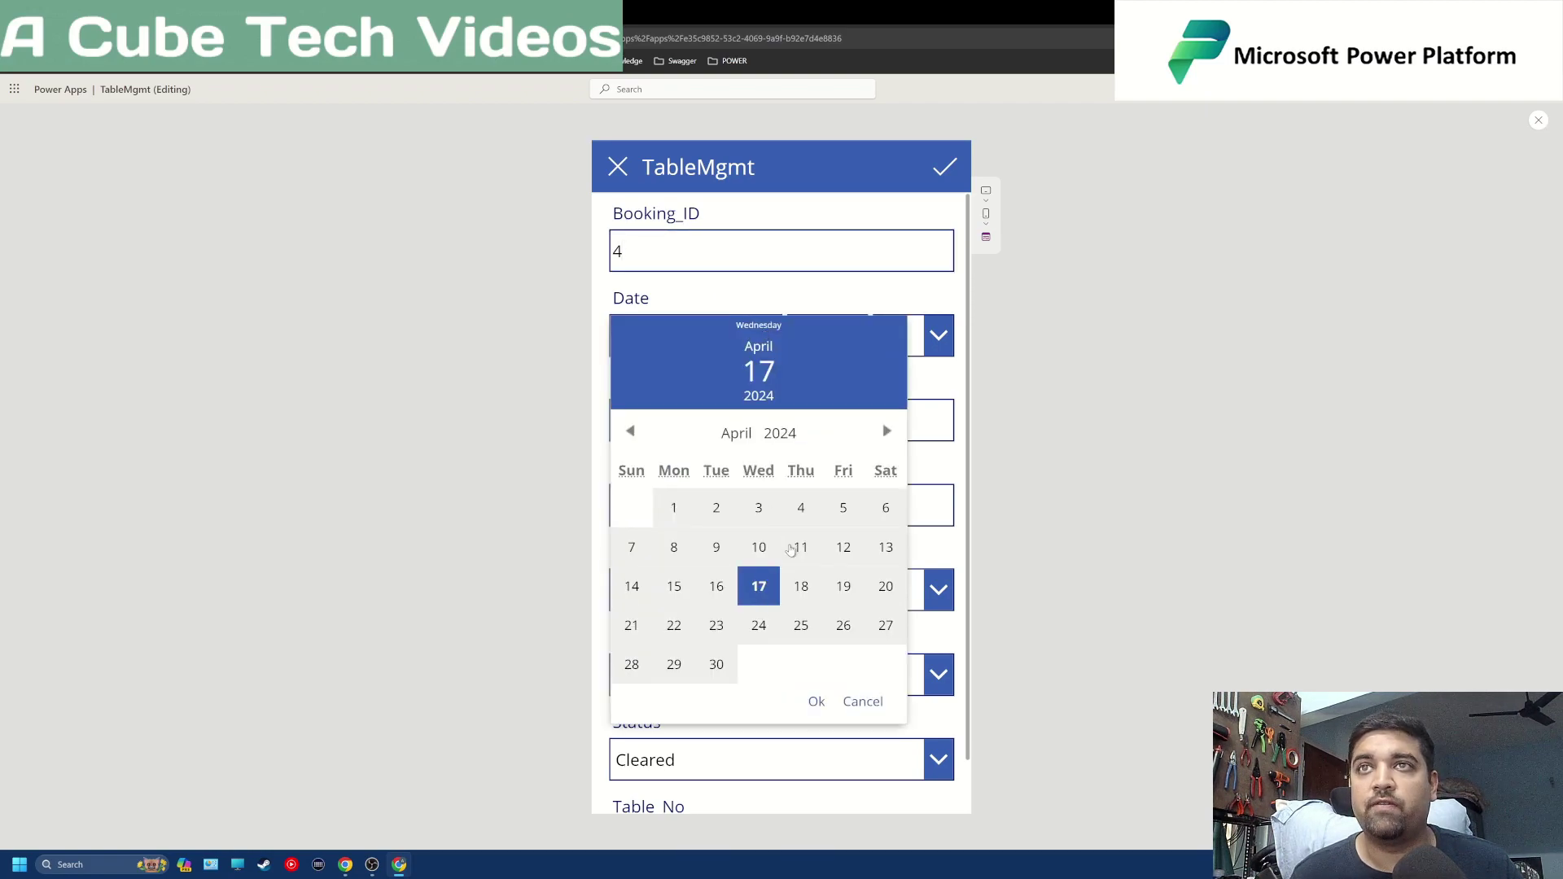
click(816, 701)
click(852, 335)
scroll(829, 487, down, 5)
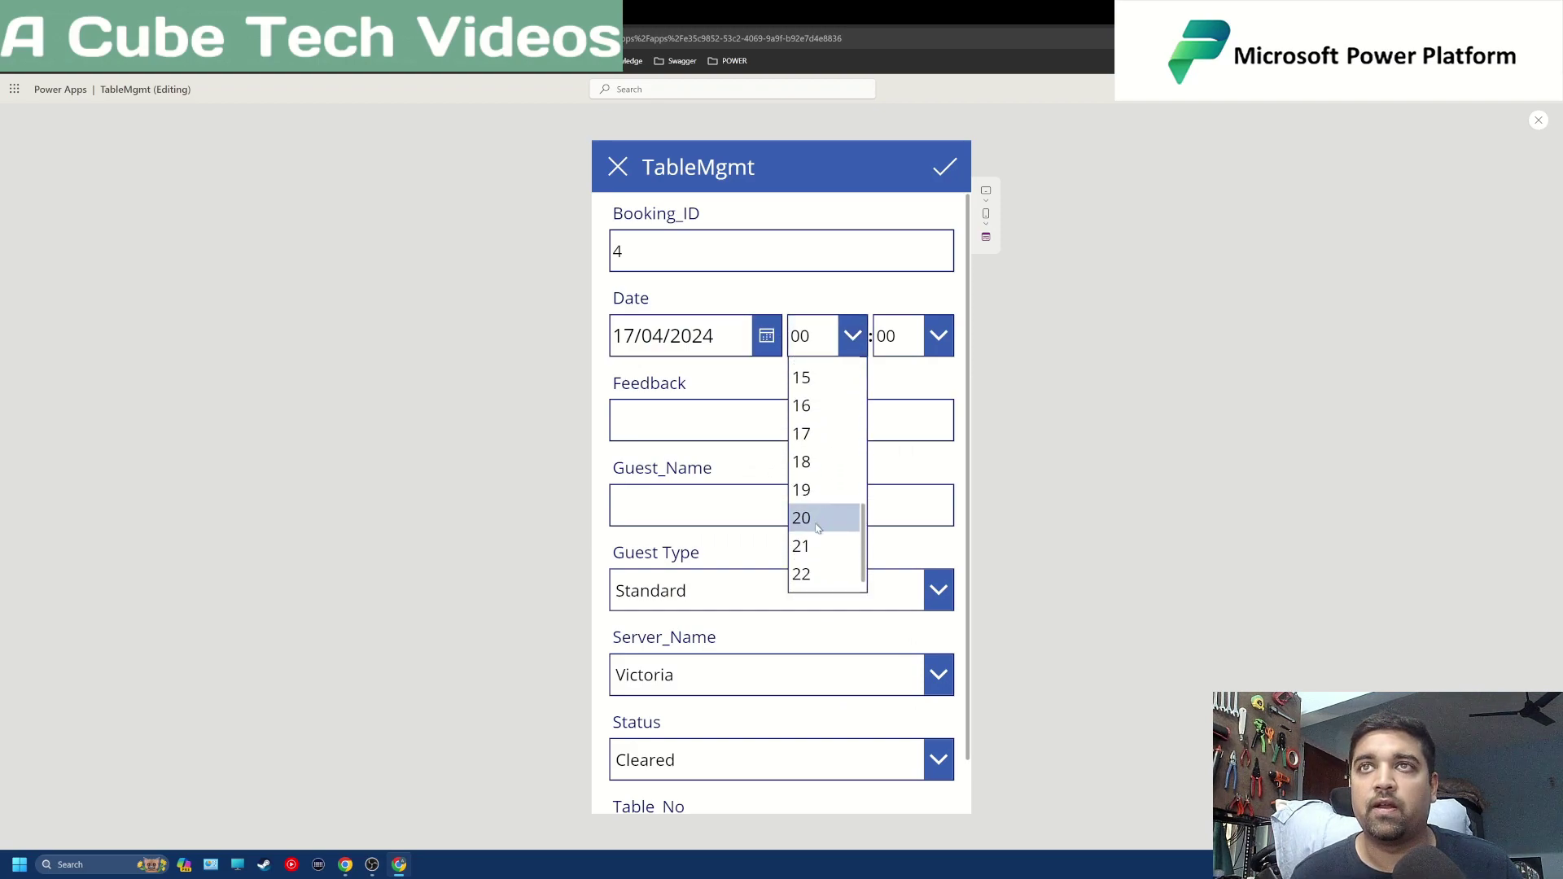
click(817, 527)
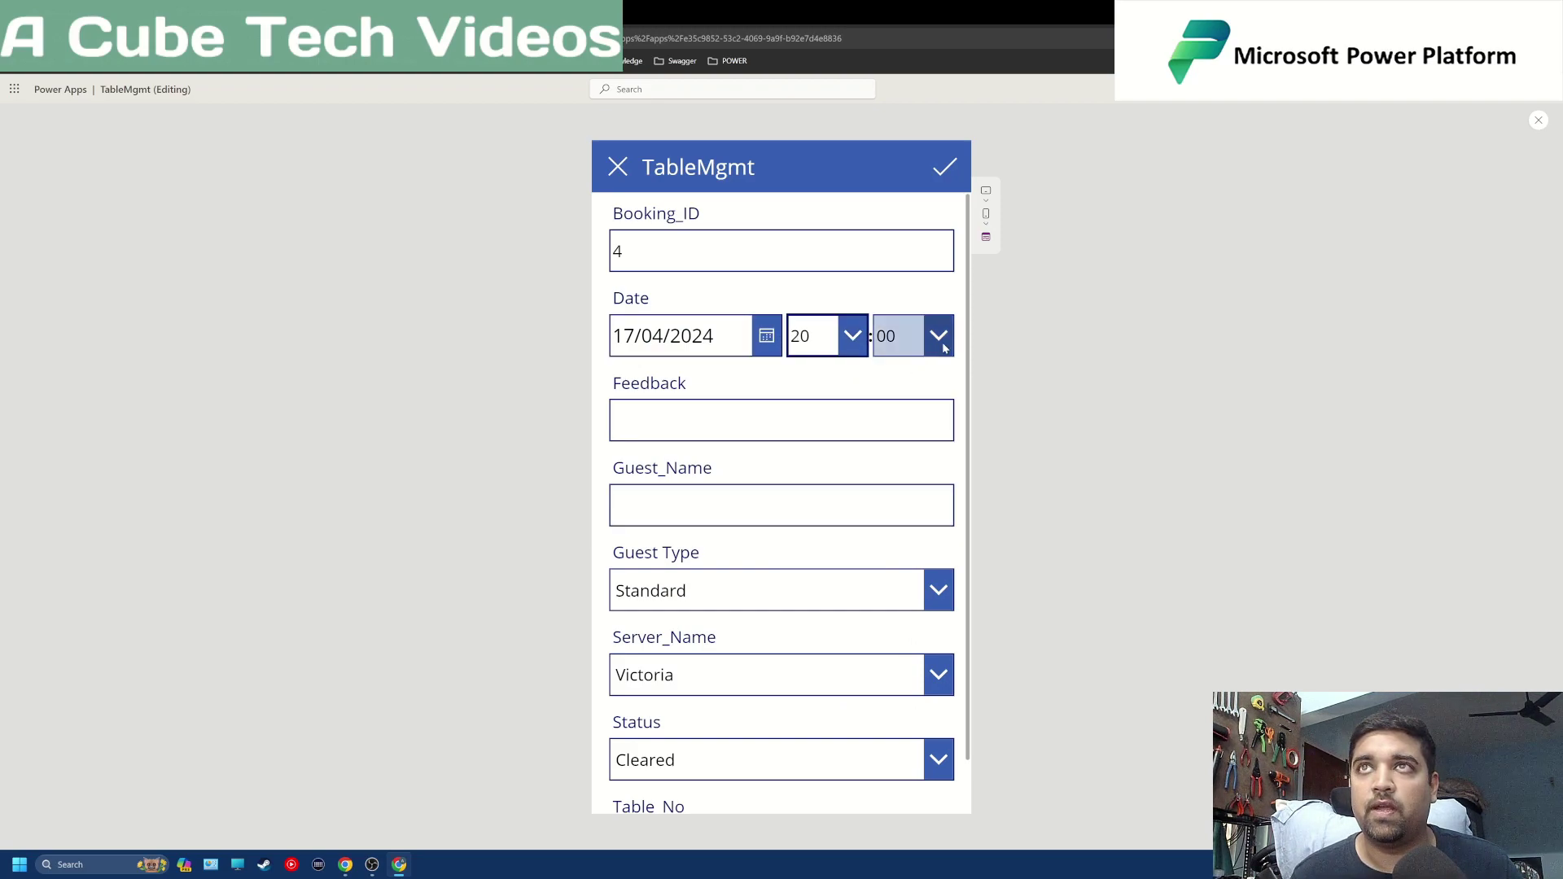
click(809, 415)
Enter the guest's name for the booking and set its Guest Type to Special Care.
click(754, 503)
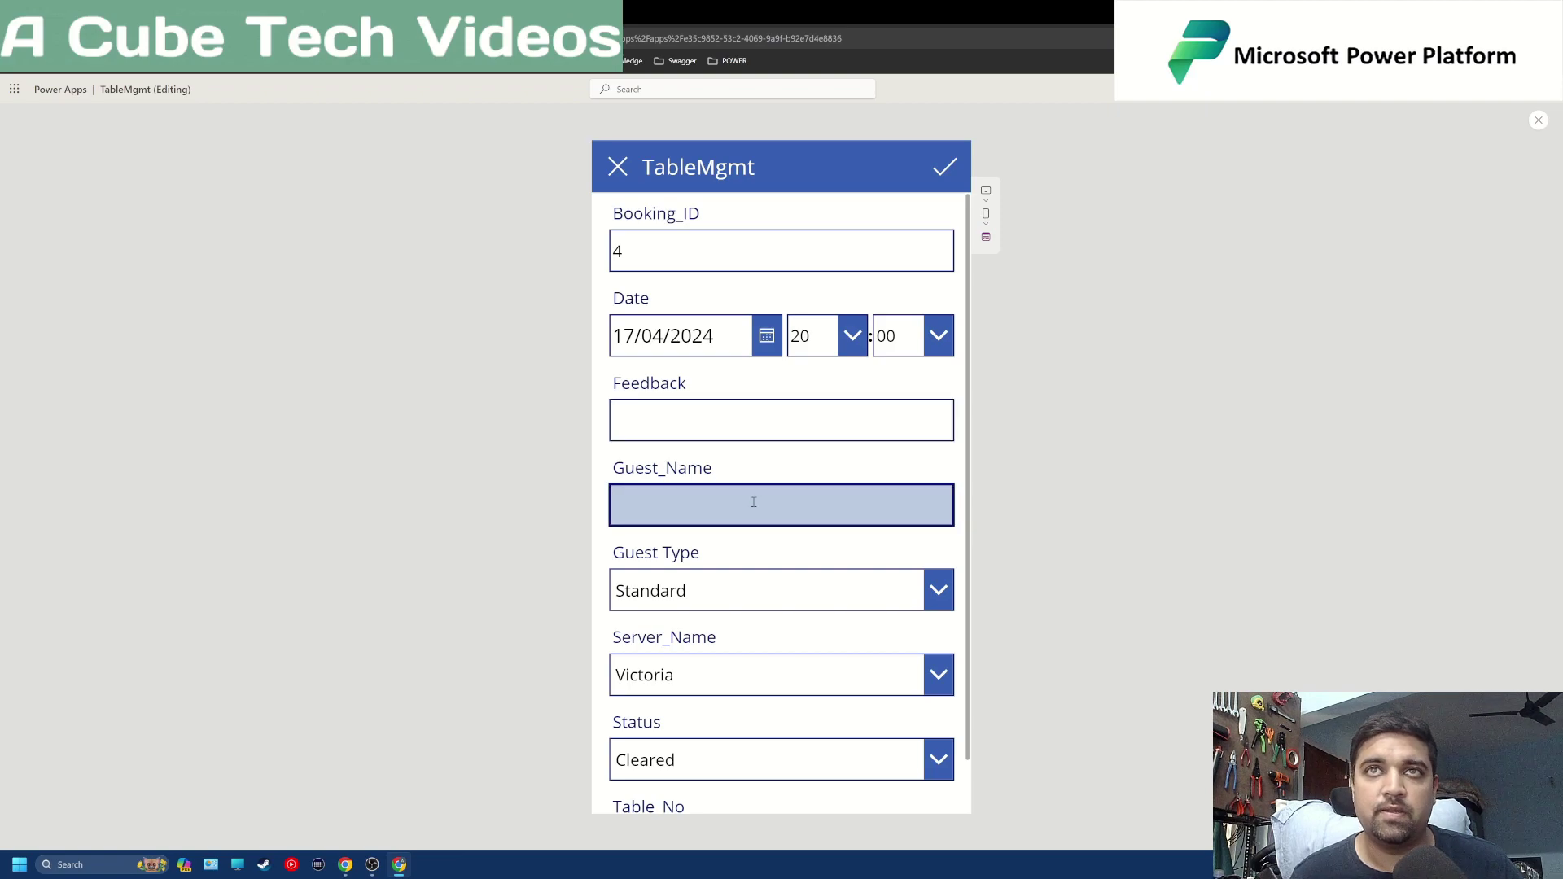
text(Barney)
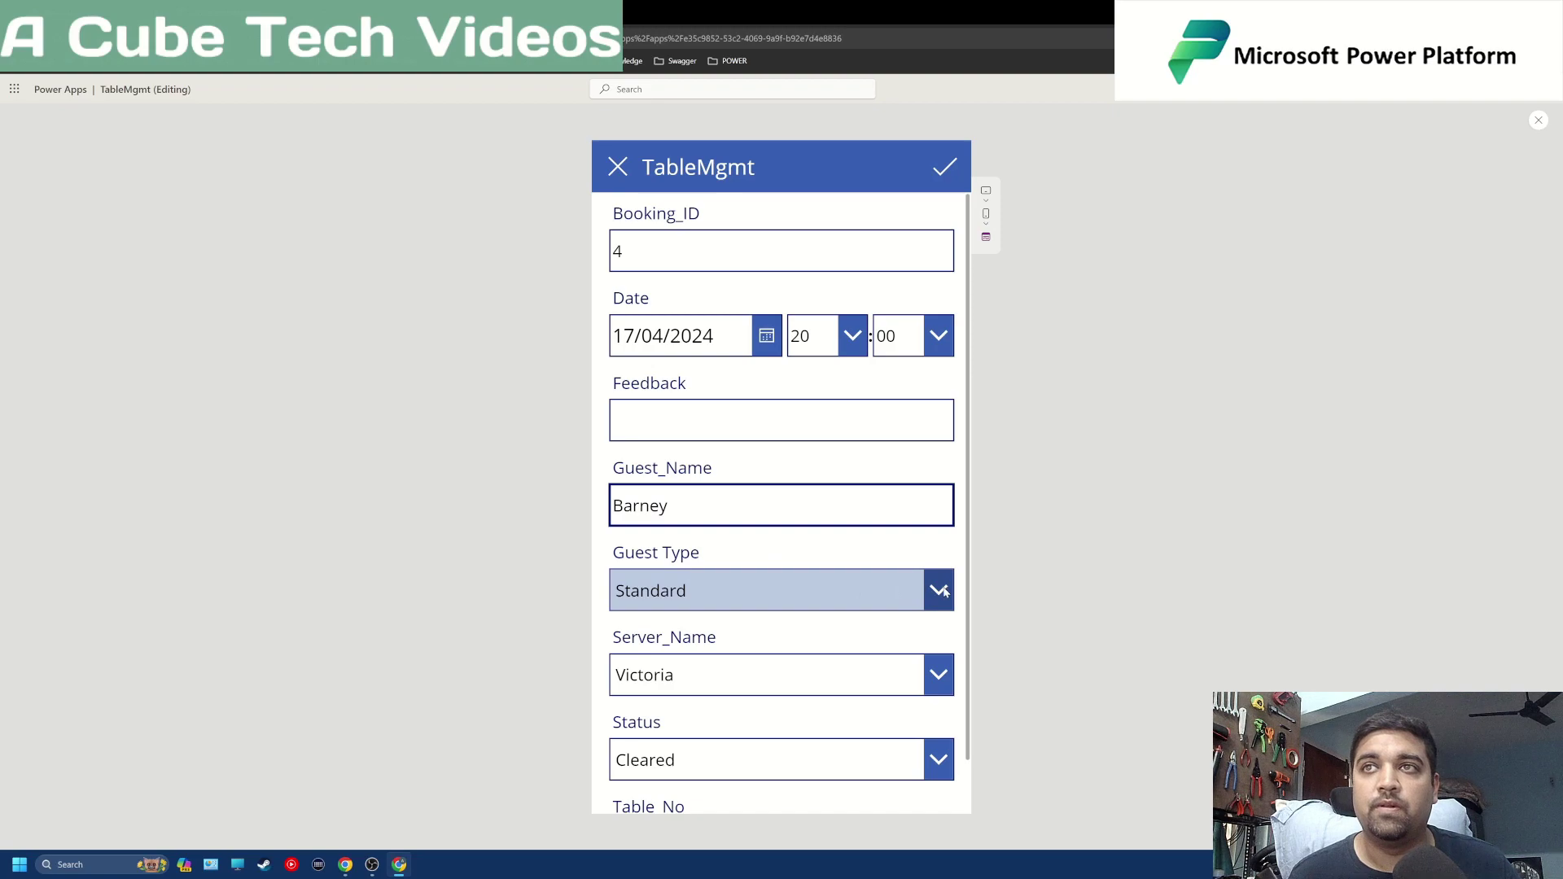
scroll(944, 592, down, 1)
click(945, 537)
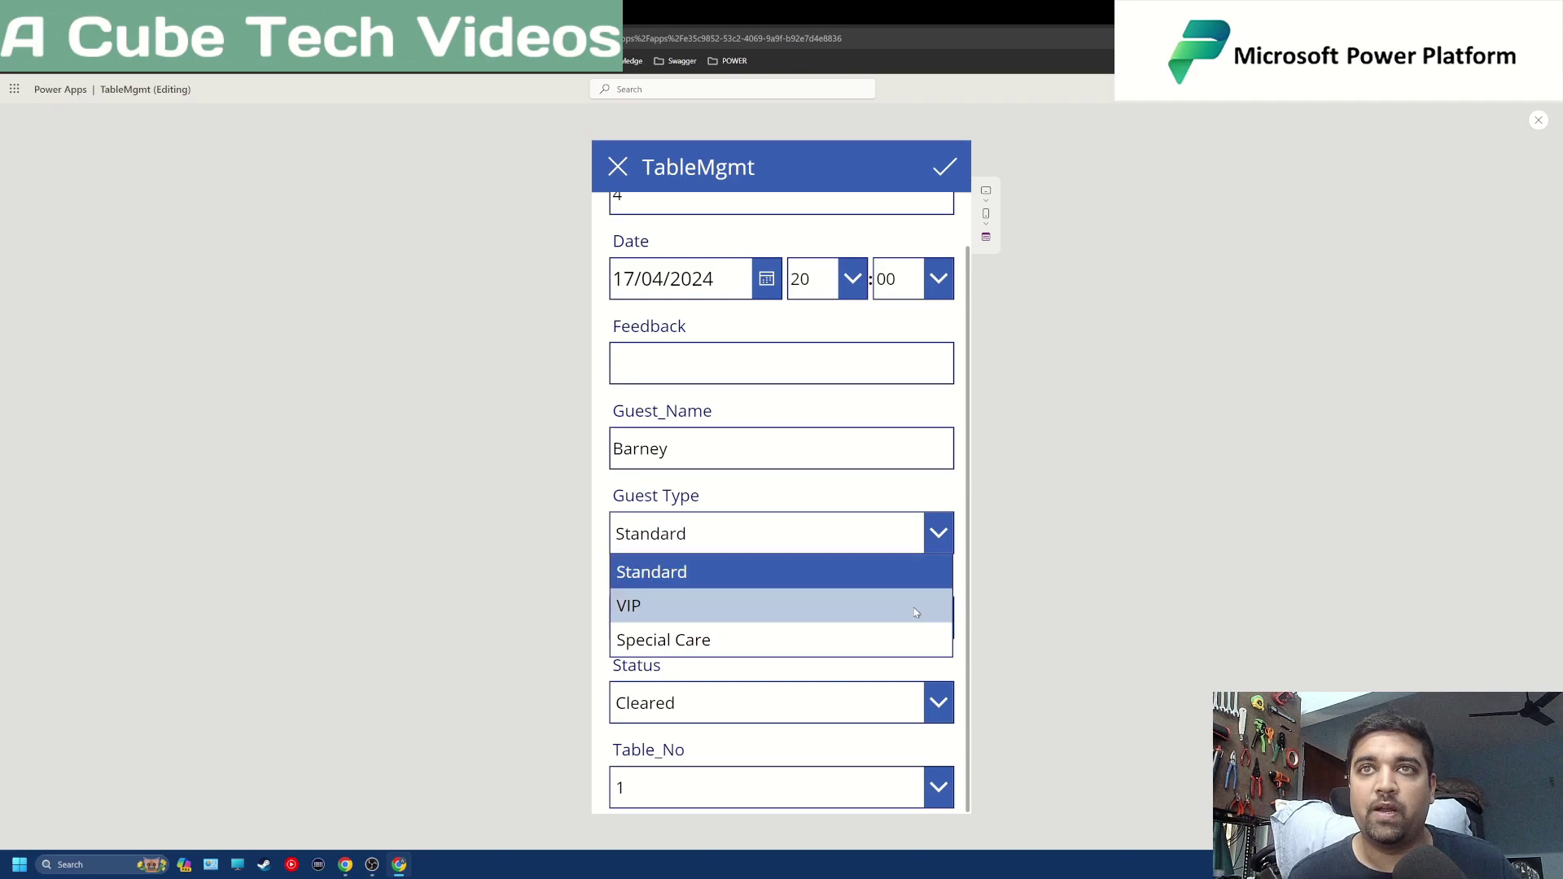
click(914, 635)
Assign the second listed server, status Reserved and table 3 to the booking, and save it.
click(923, 629)
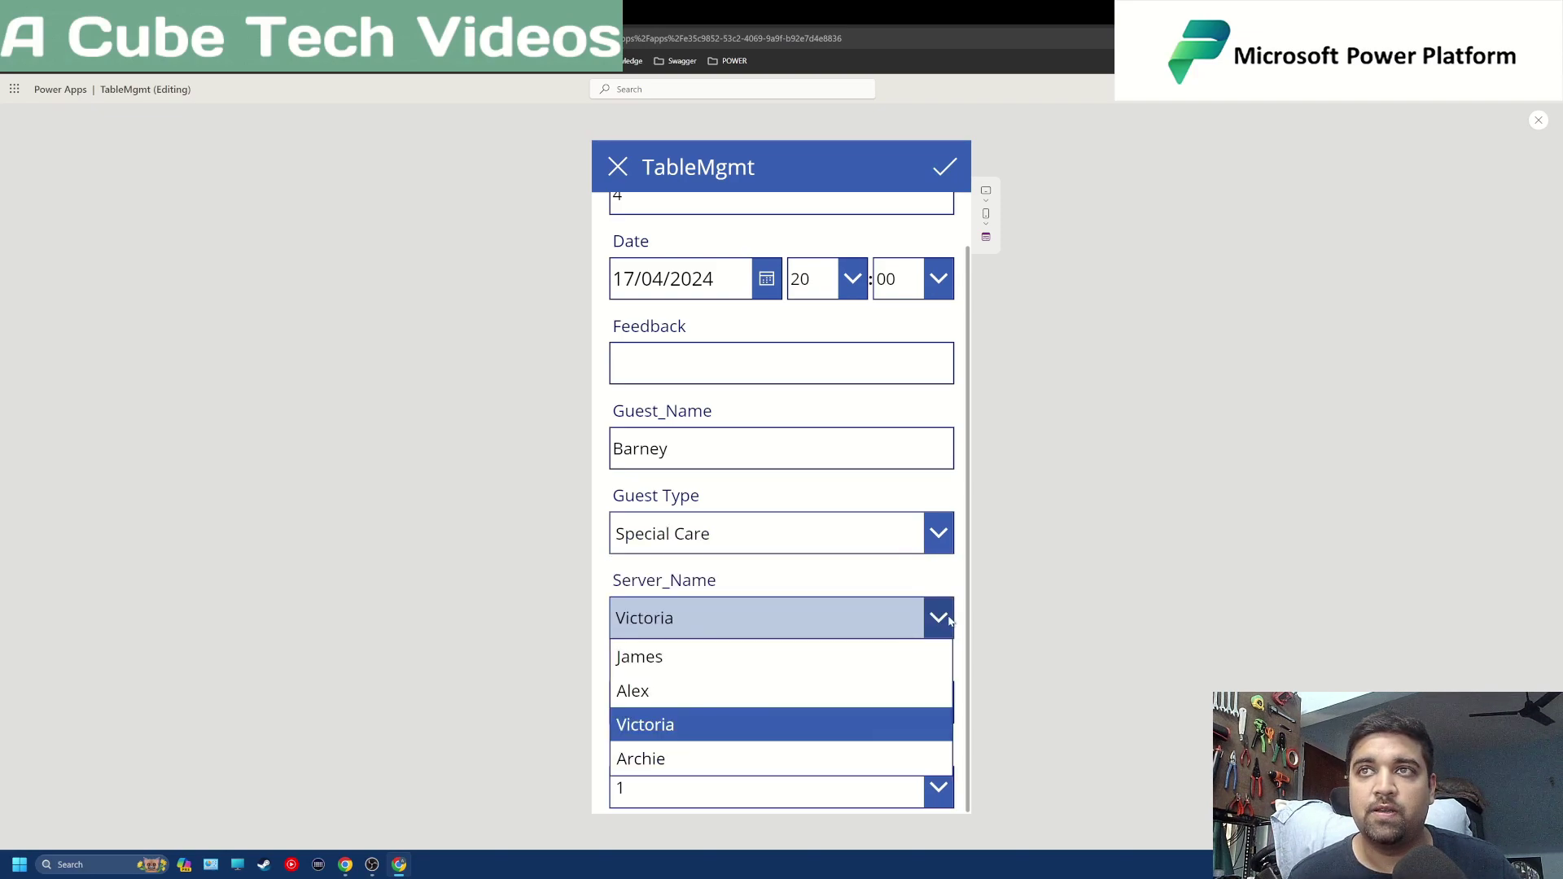
double_click(896, 689)
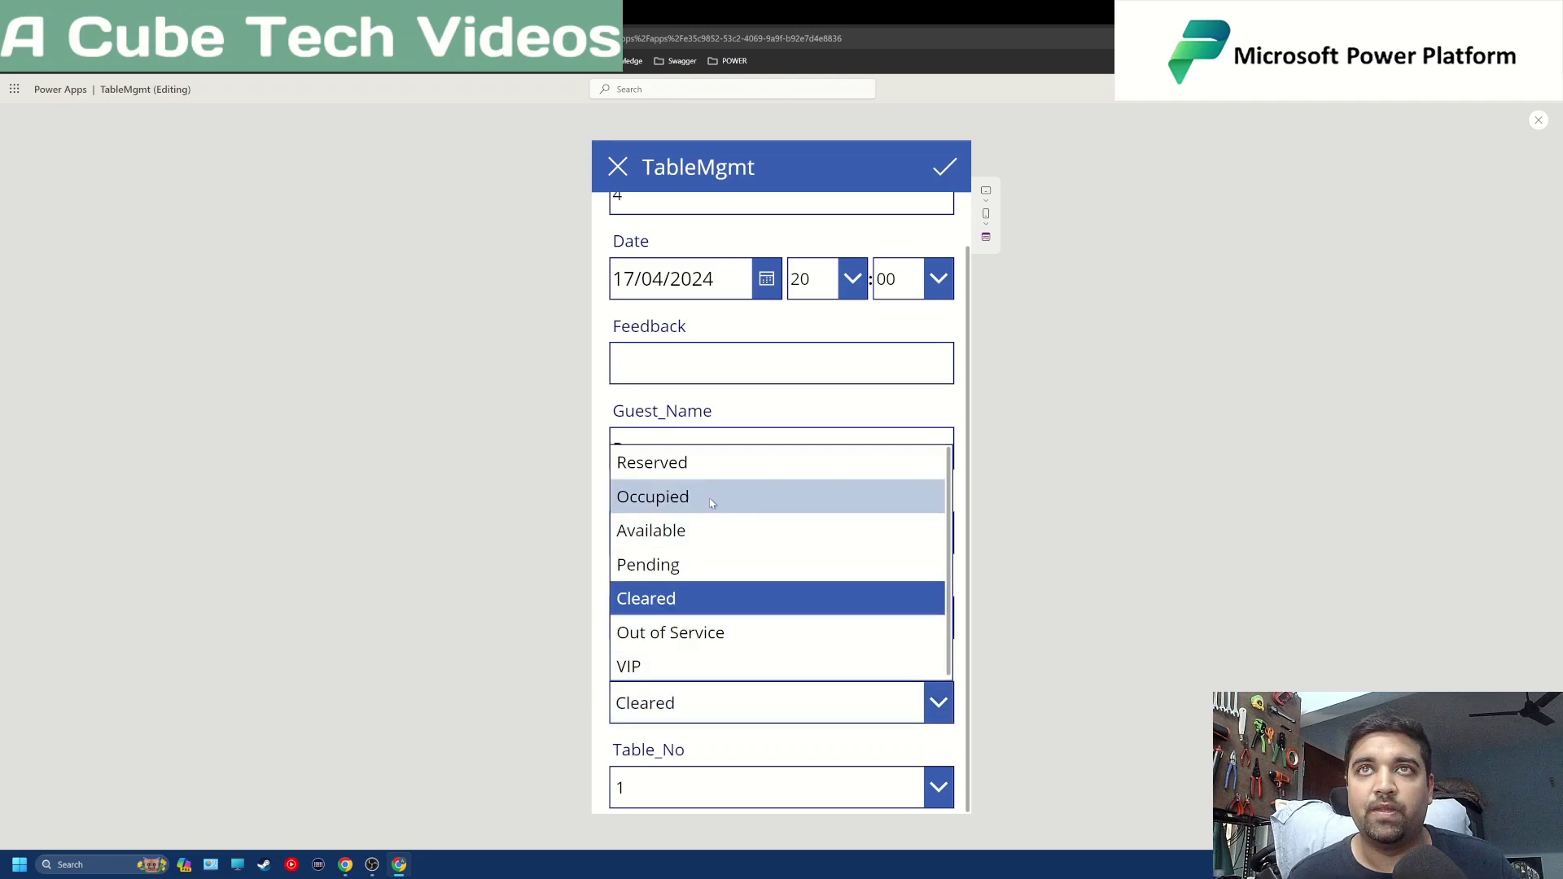
click(709, 462)
click(949, 783)
click(853, 649)
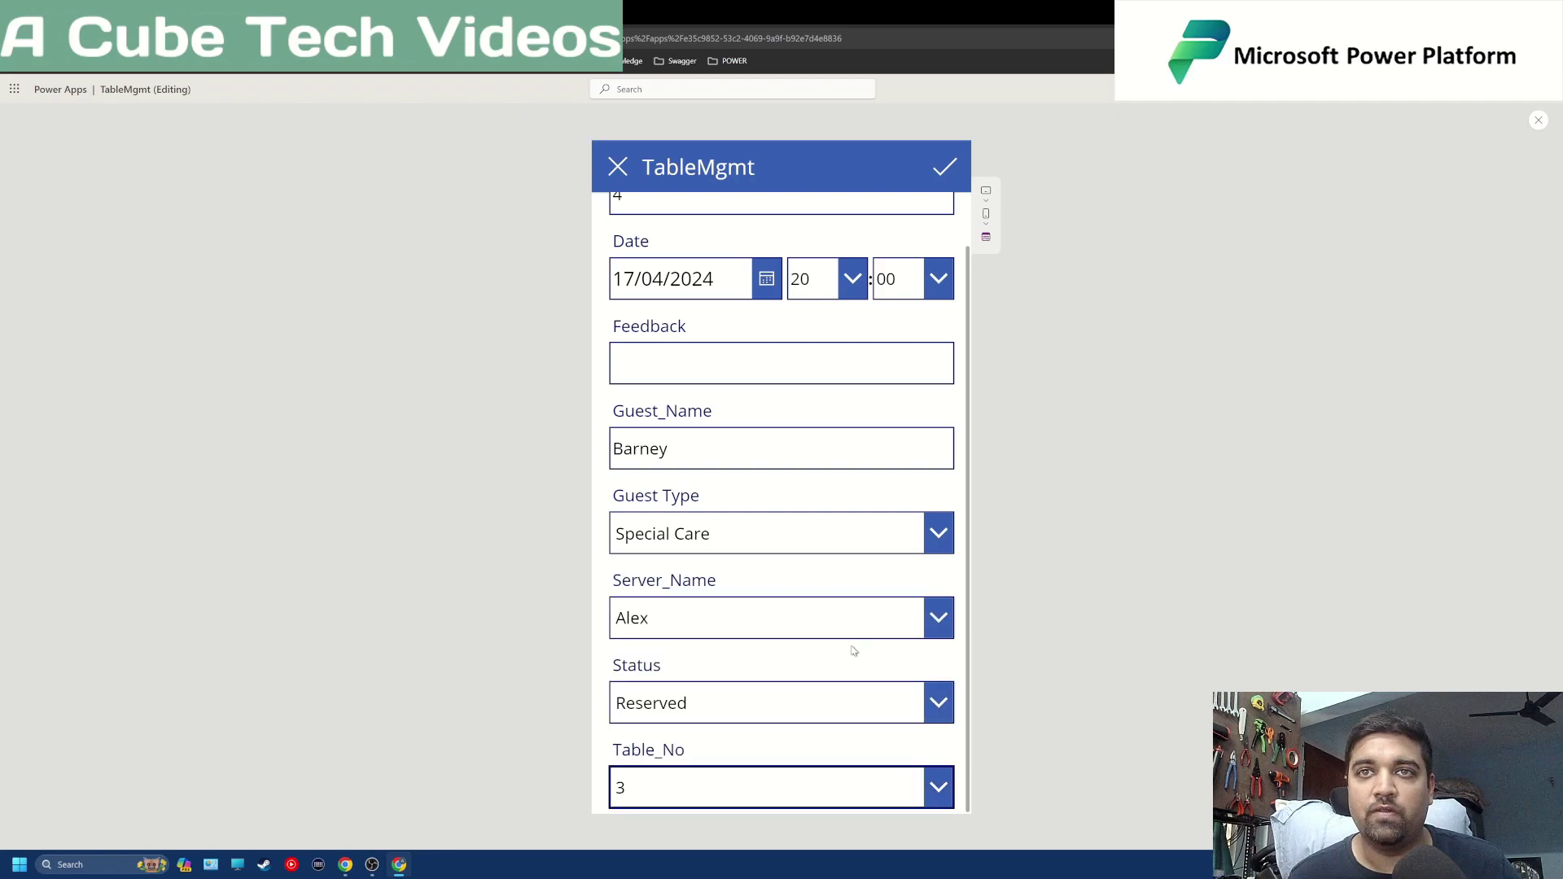
click(945, 177)
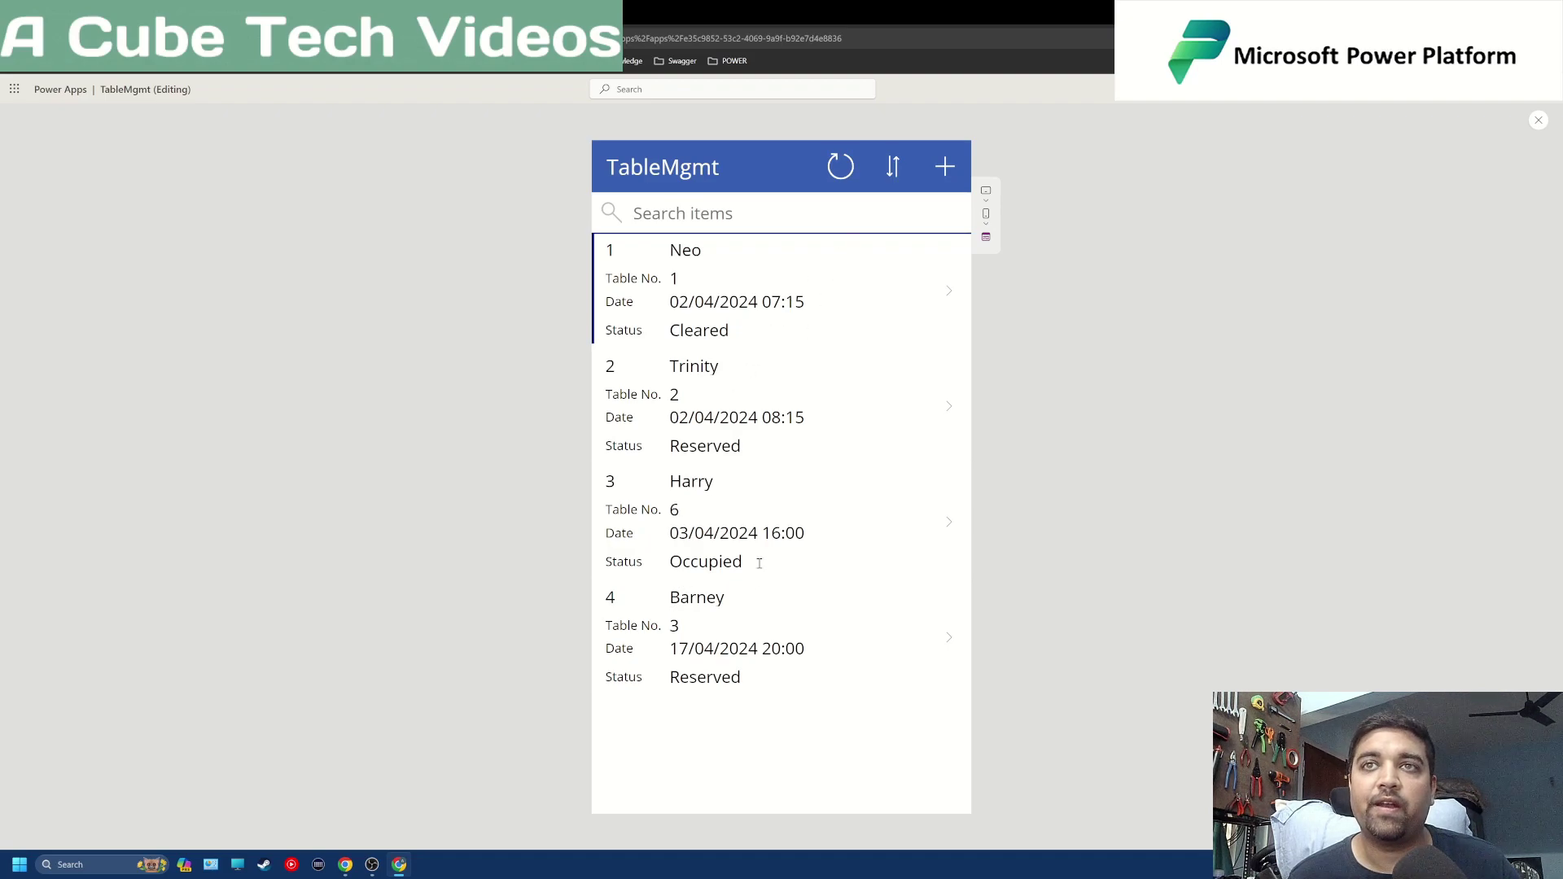
Open booking 4's details, reload the Excel workbook's Tracker sheet to check the new row, and widen its Date column.
click(740, 679)
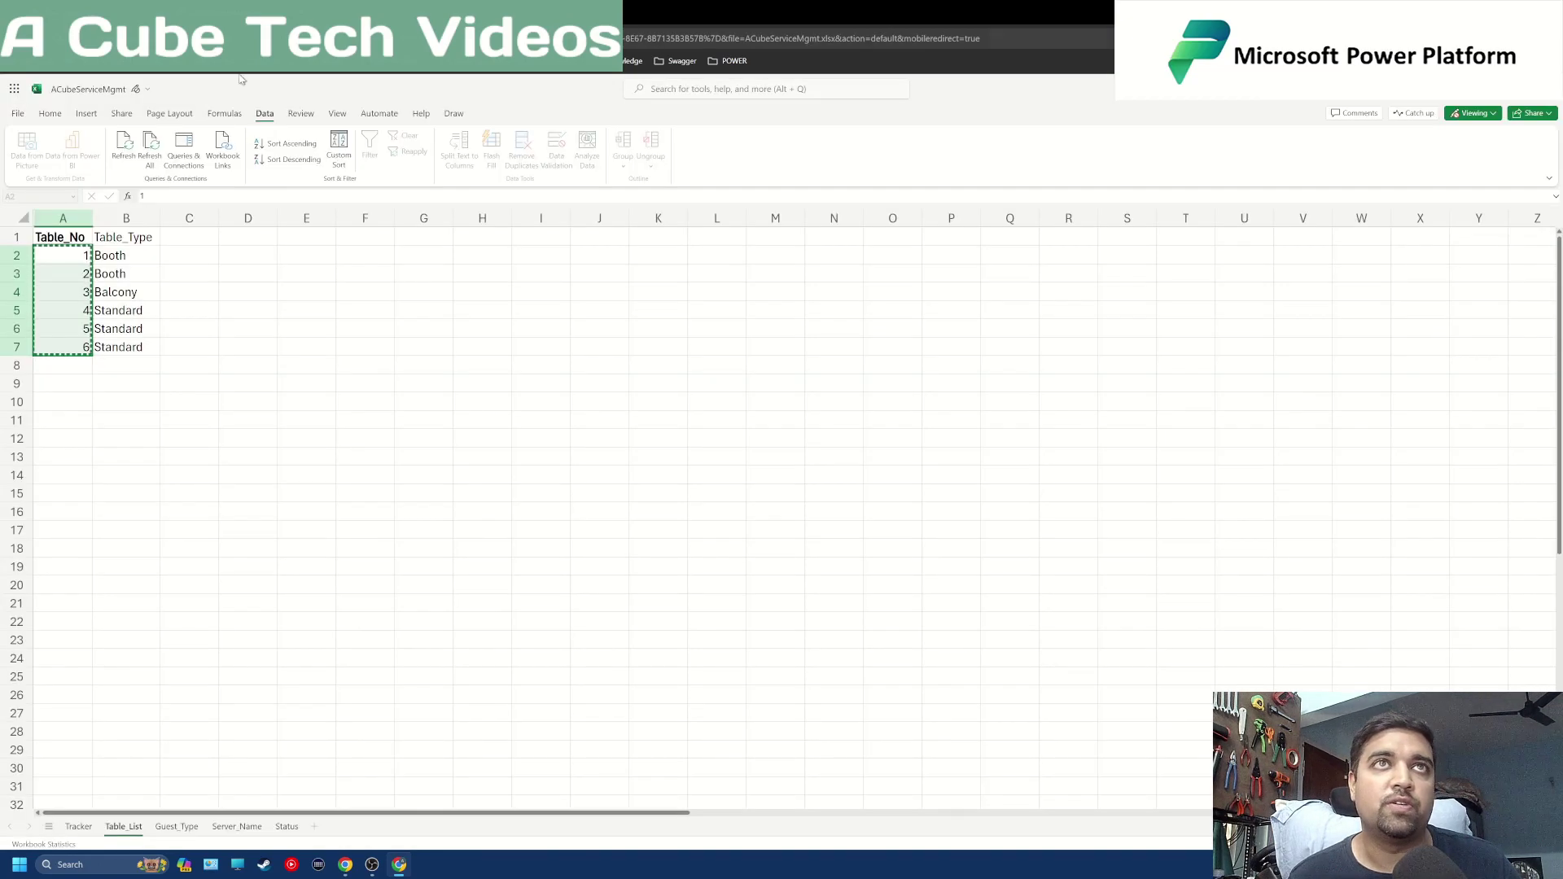
click(78, 827)
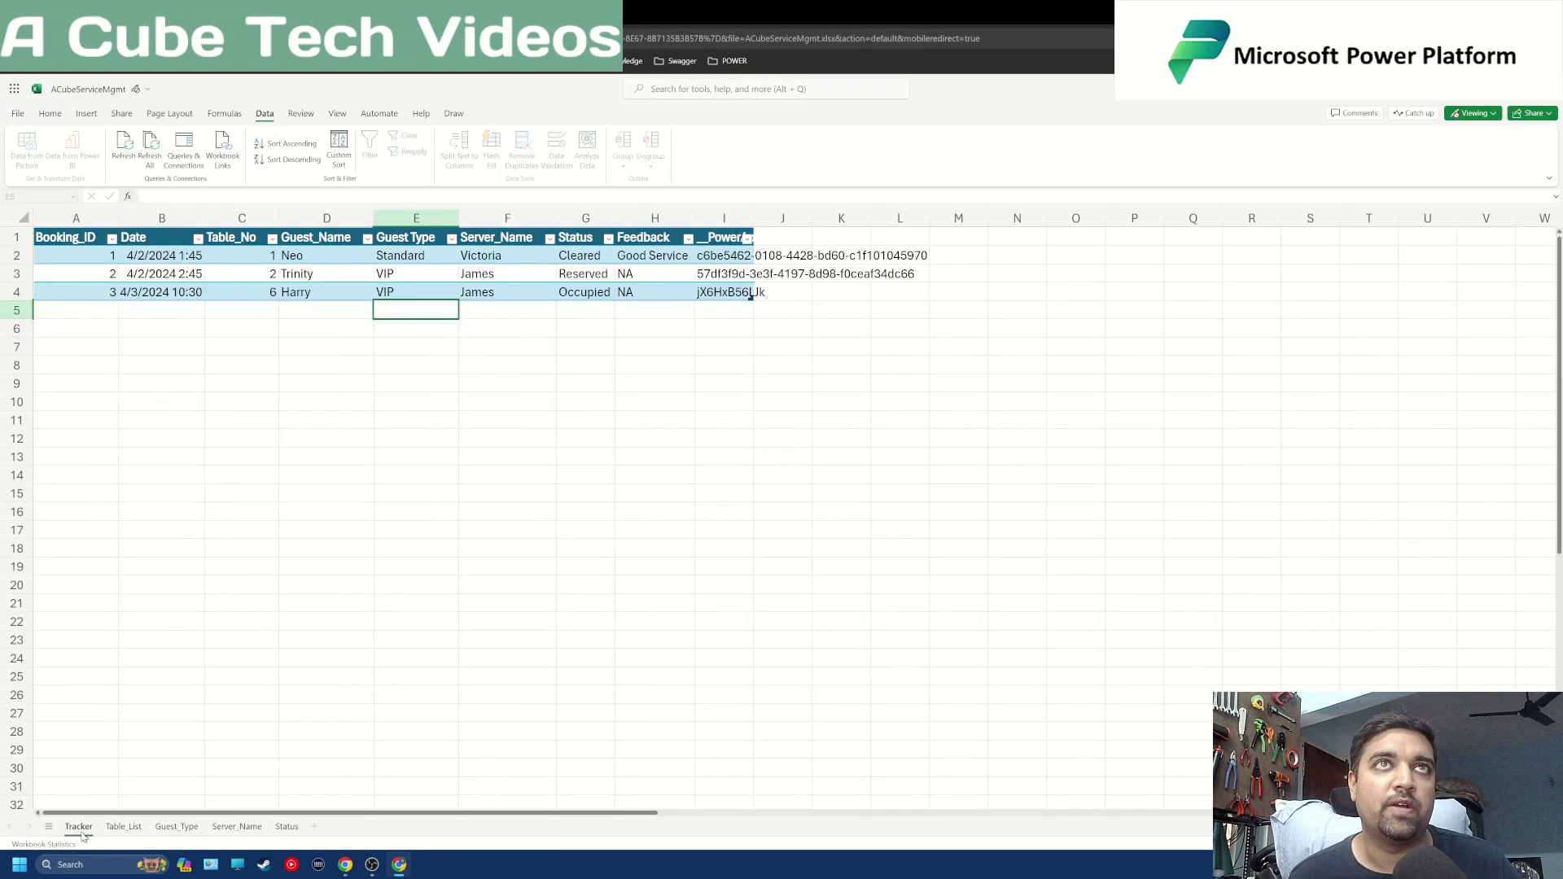
click(352, 365)
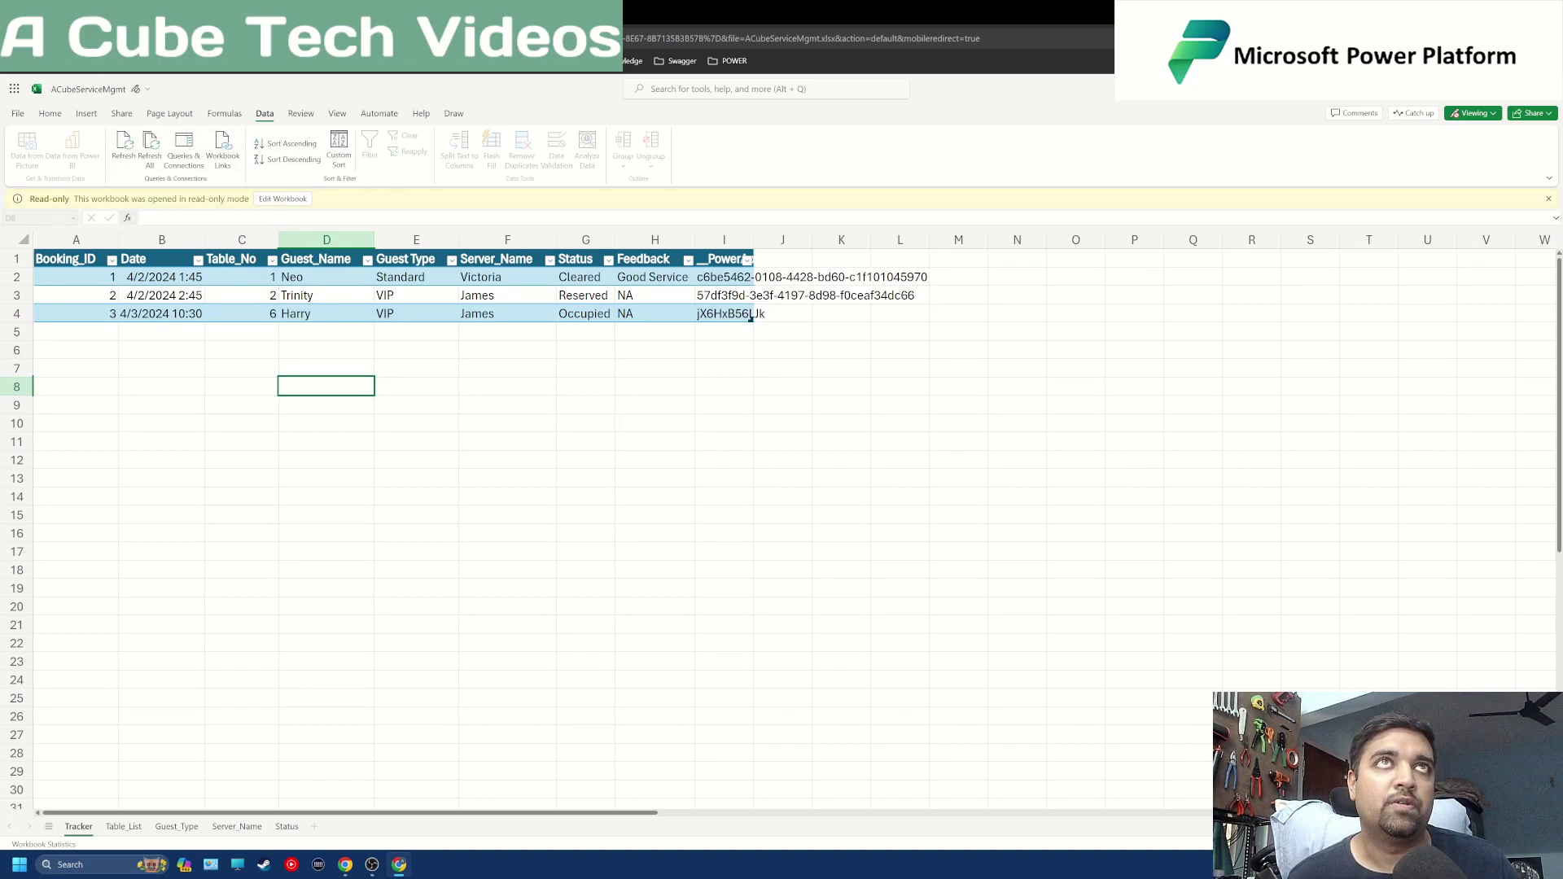
key(F5)
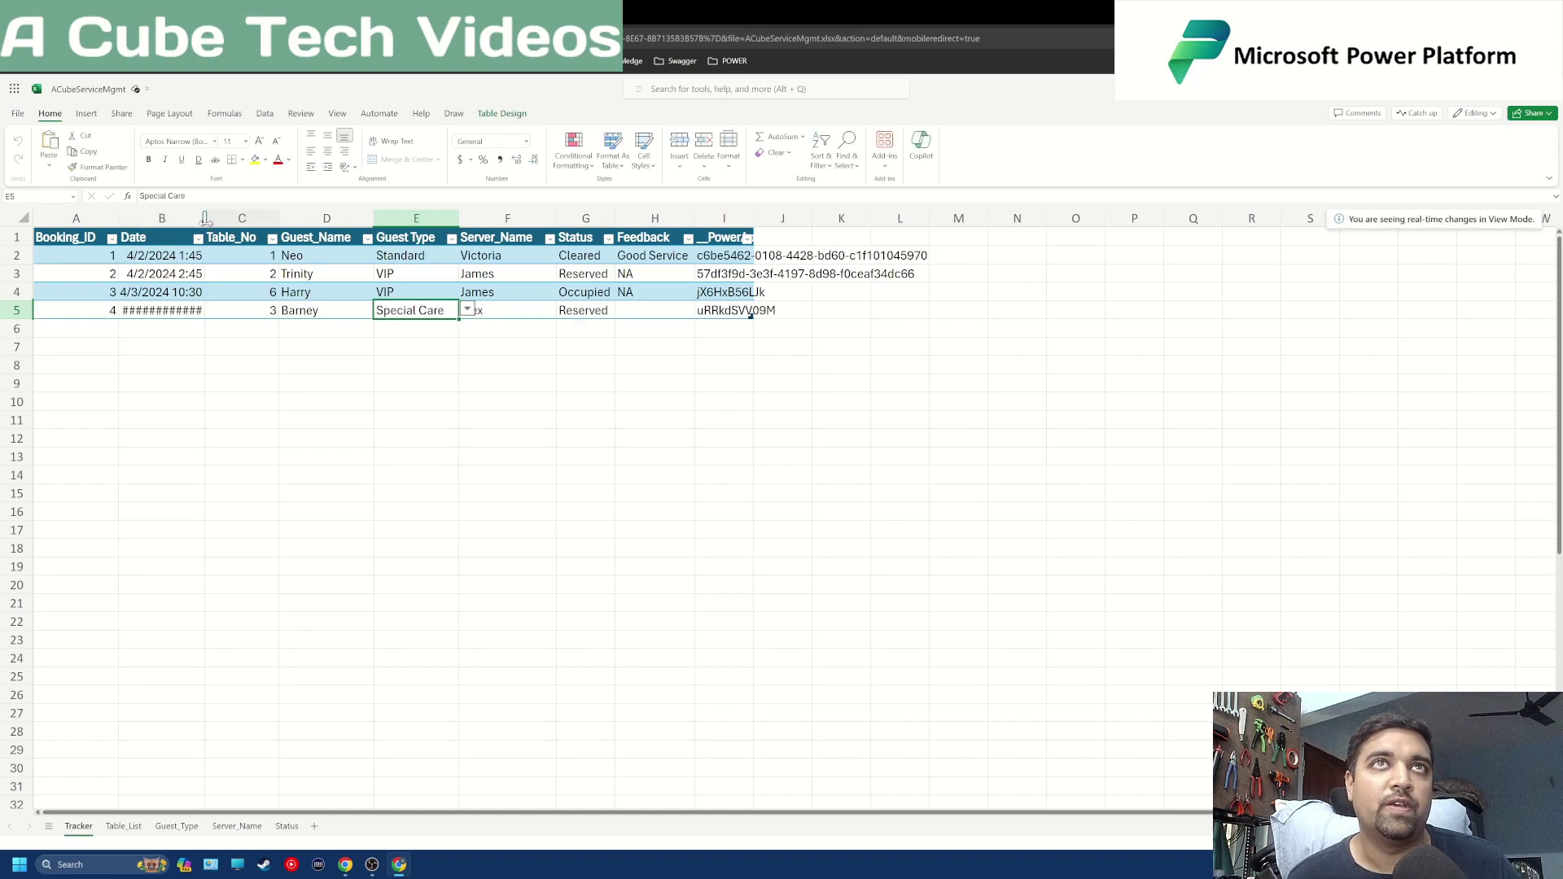
drag(204, 218, 240, 218)
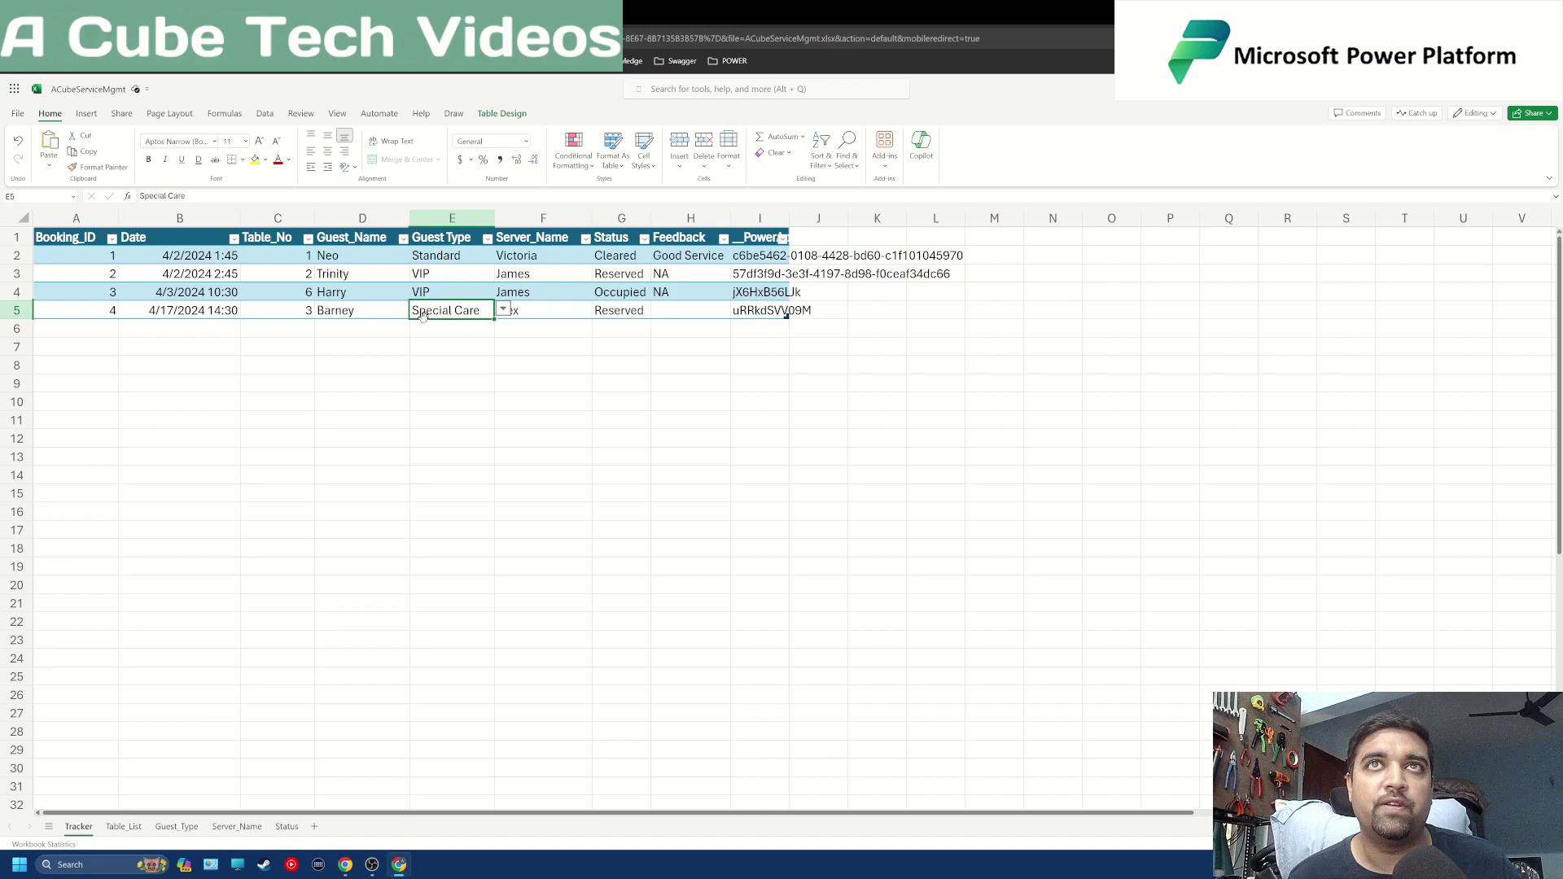
click(540, 323)
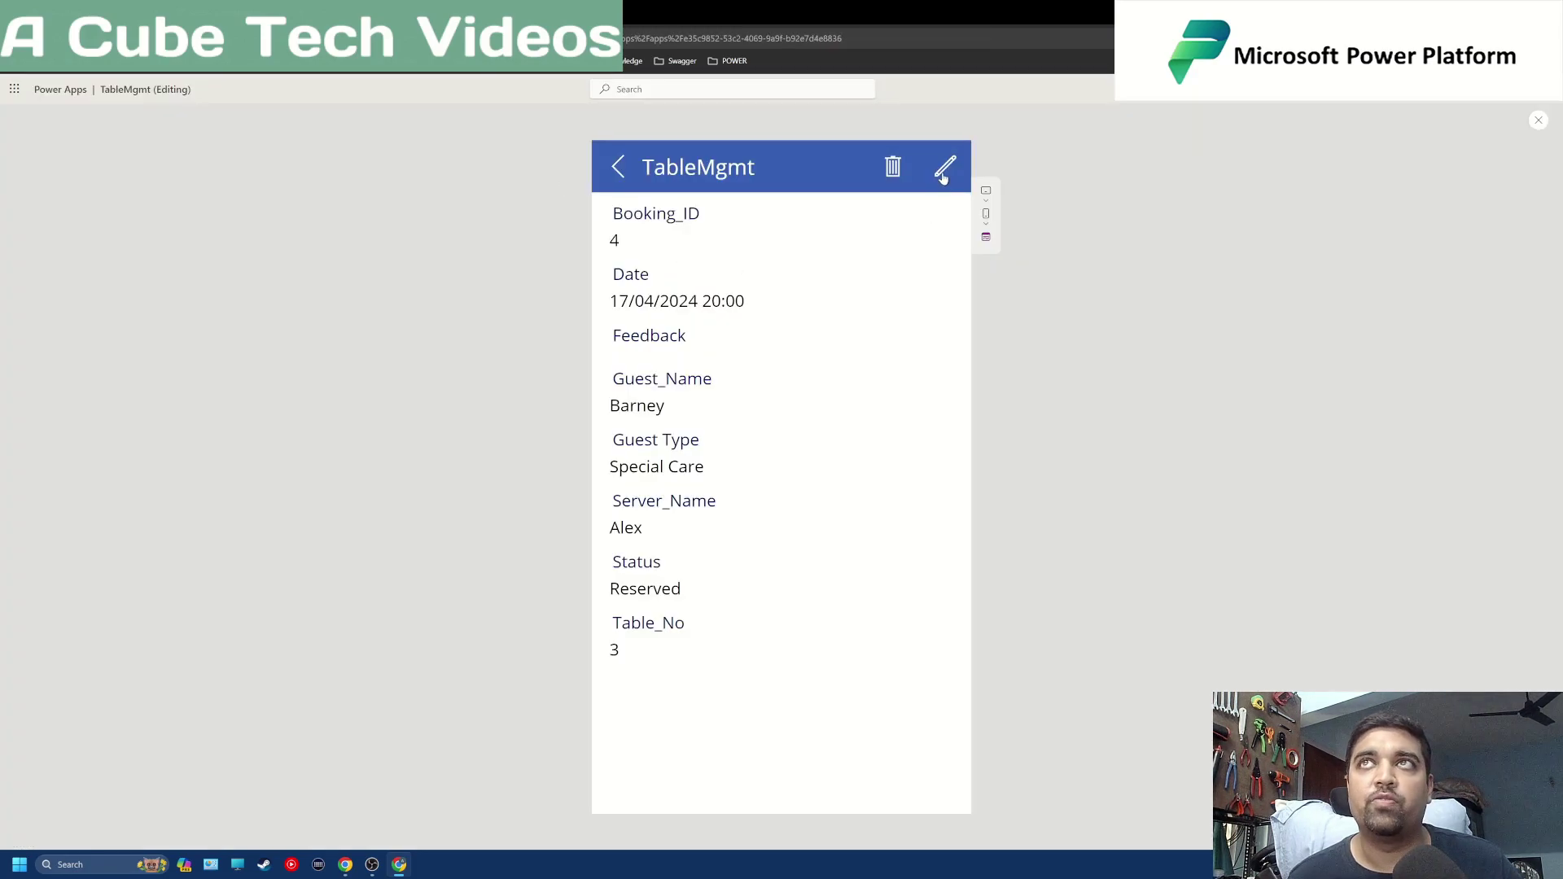
Edit booking 4 in the app preview, set its Status to Occupied and try to save it.
click(943, 173)
scroll(813, 698, down, 1)
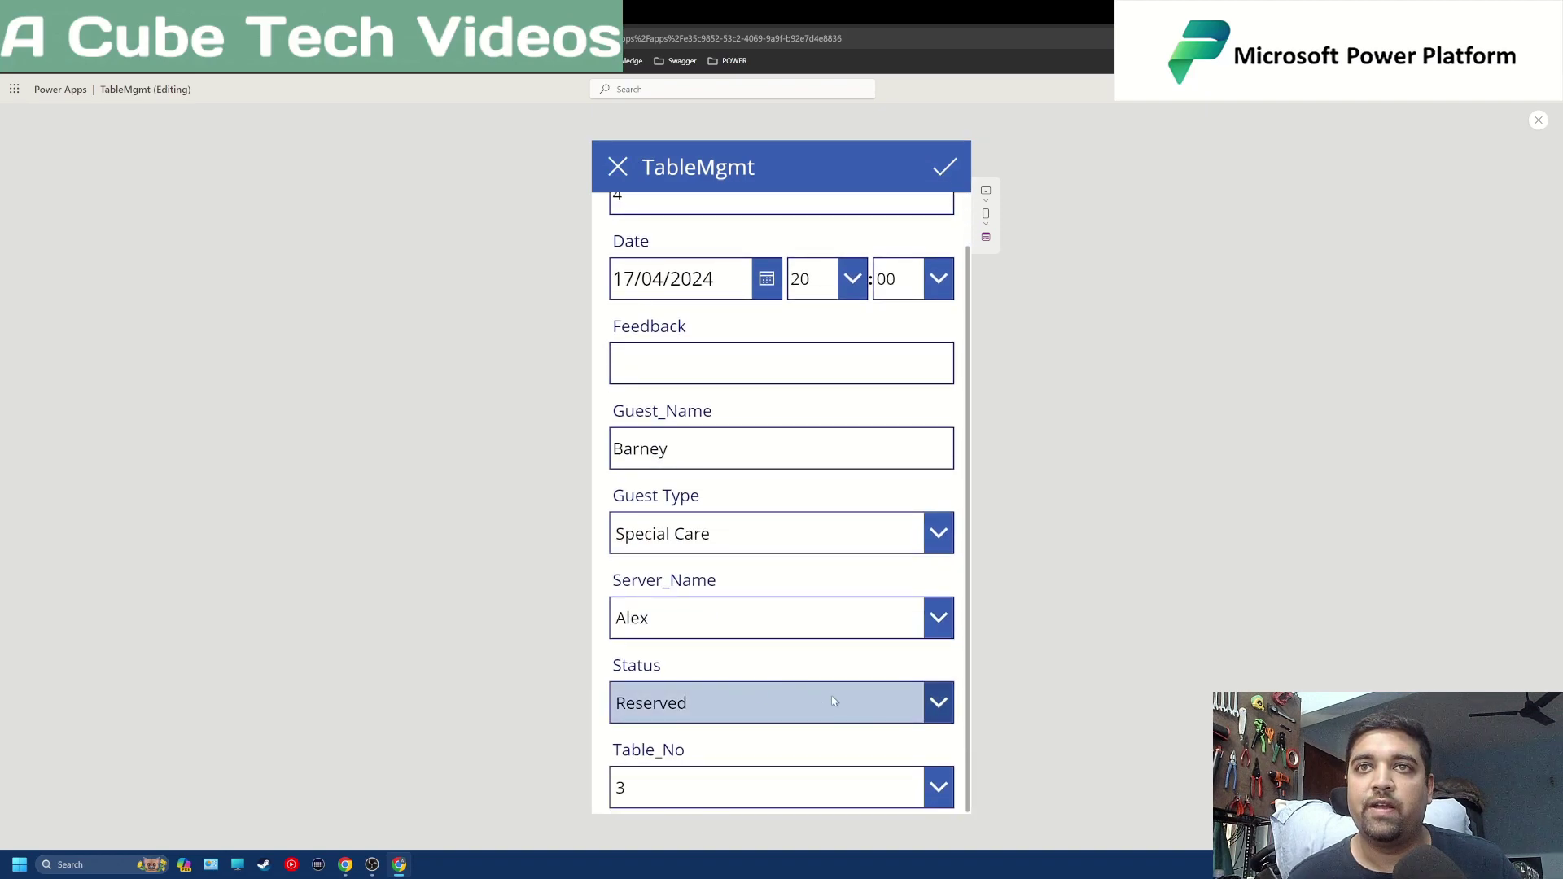
click(939, 702)
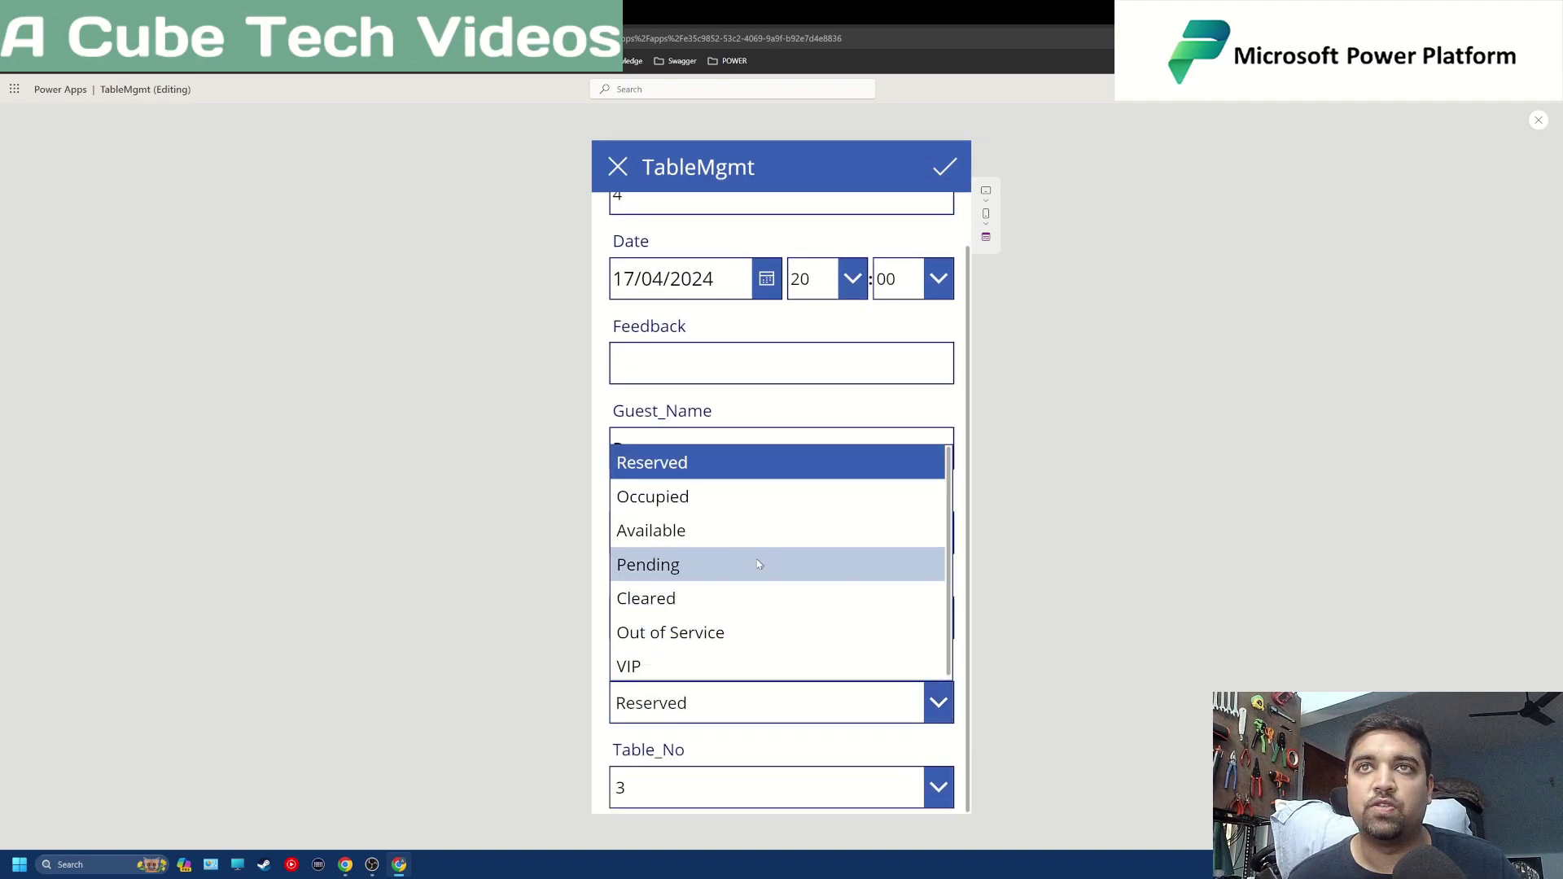
click(753, 498)
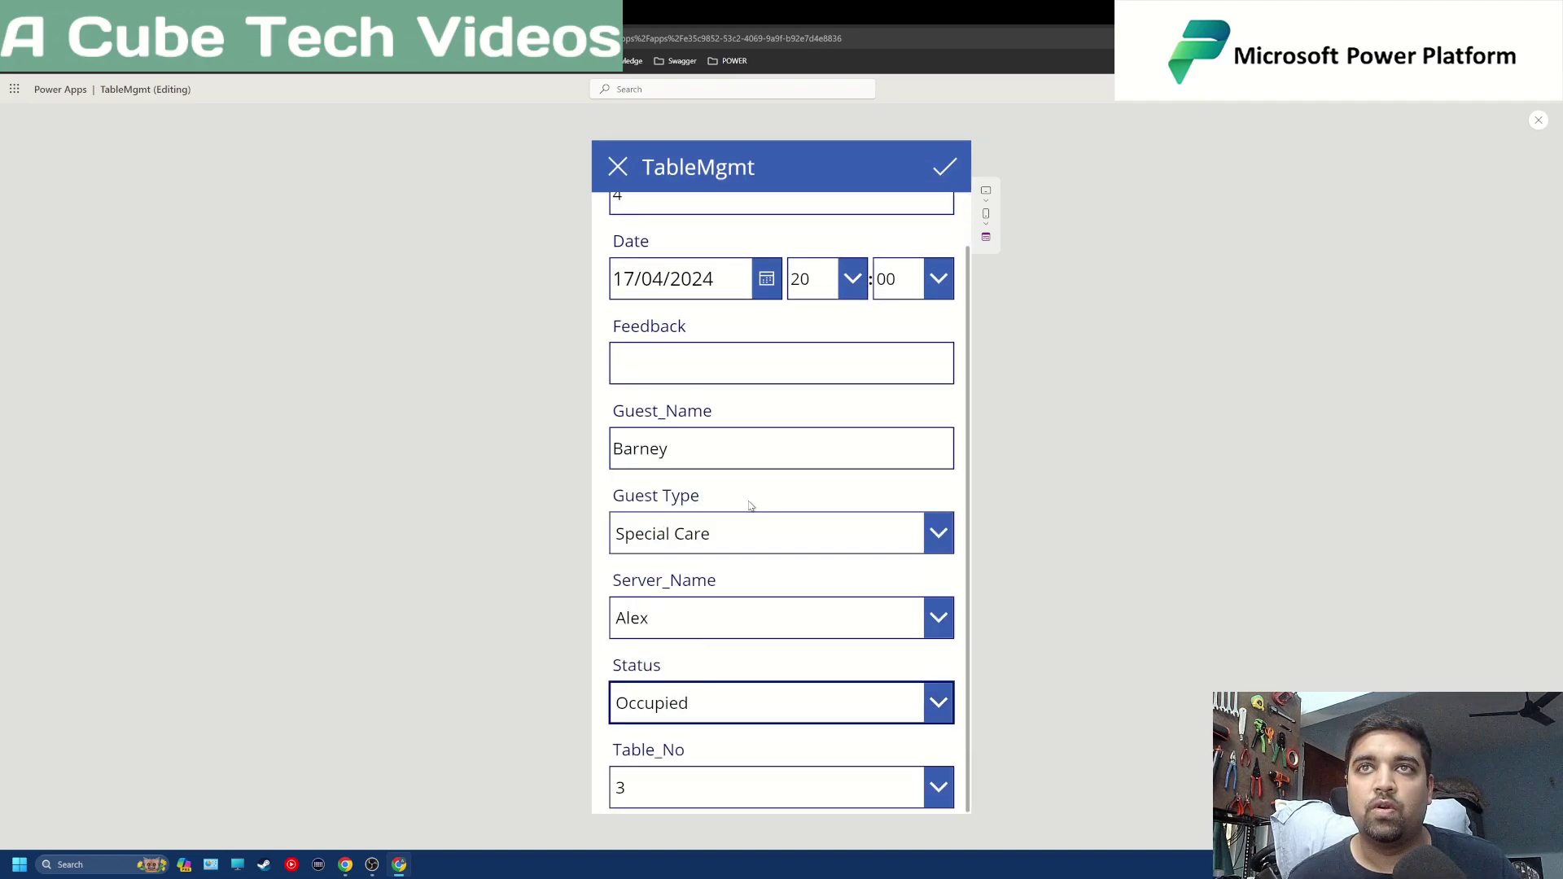
click(941, 177)
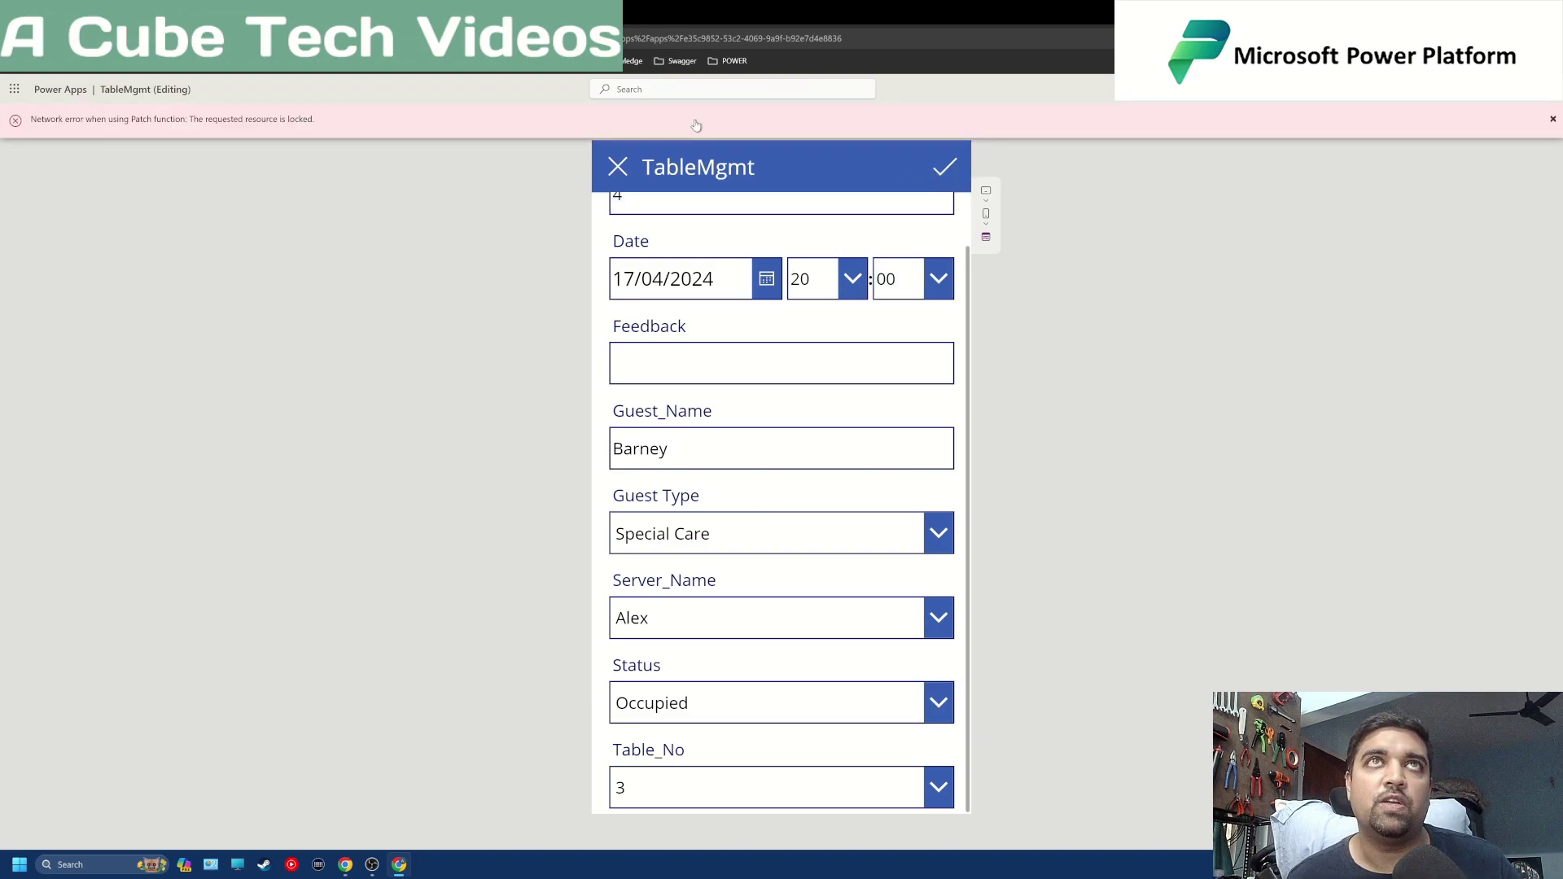
Check the Tracker sheet in Excel, save booking 4 again in the app and return to the bookings list.
key(ctrl+Tab)
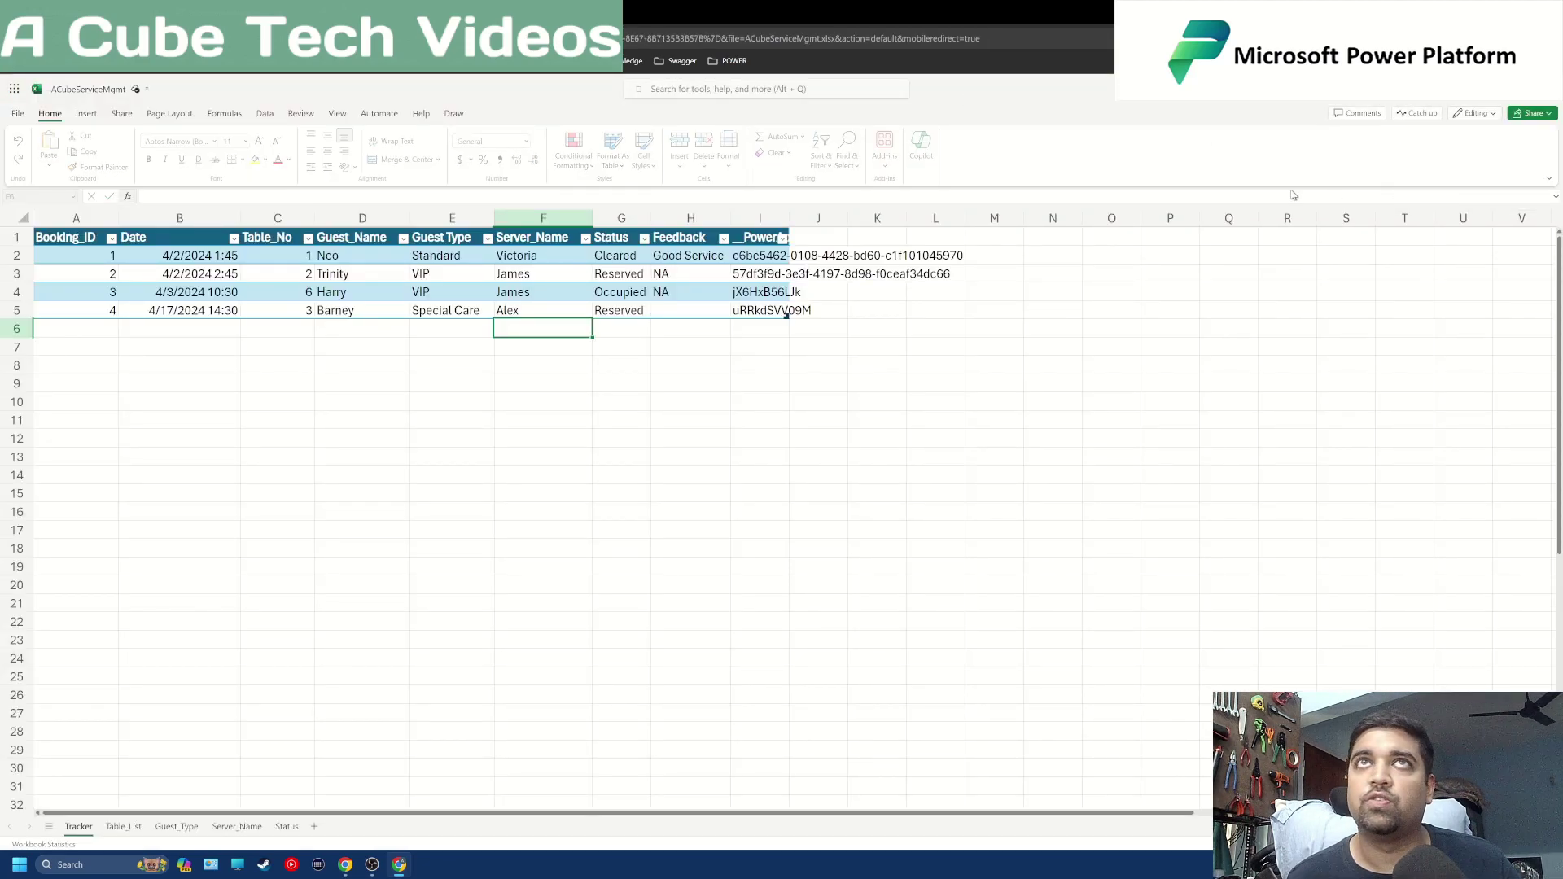
key(ctrl+shift+Tab)
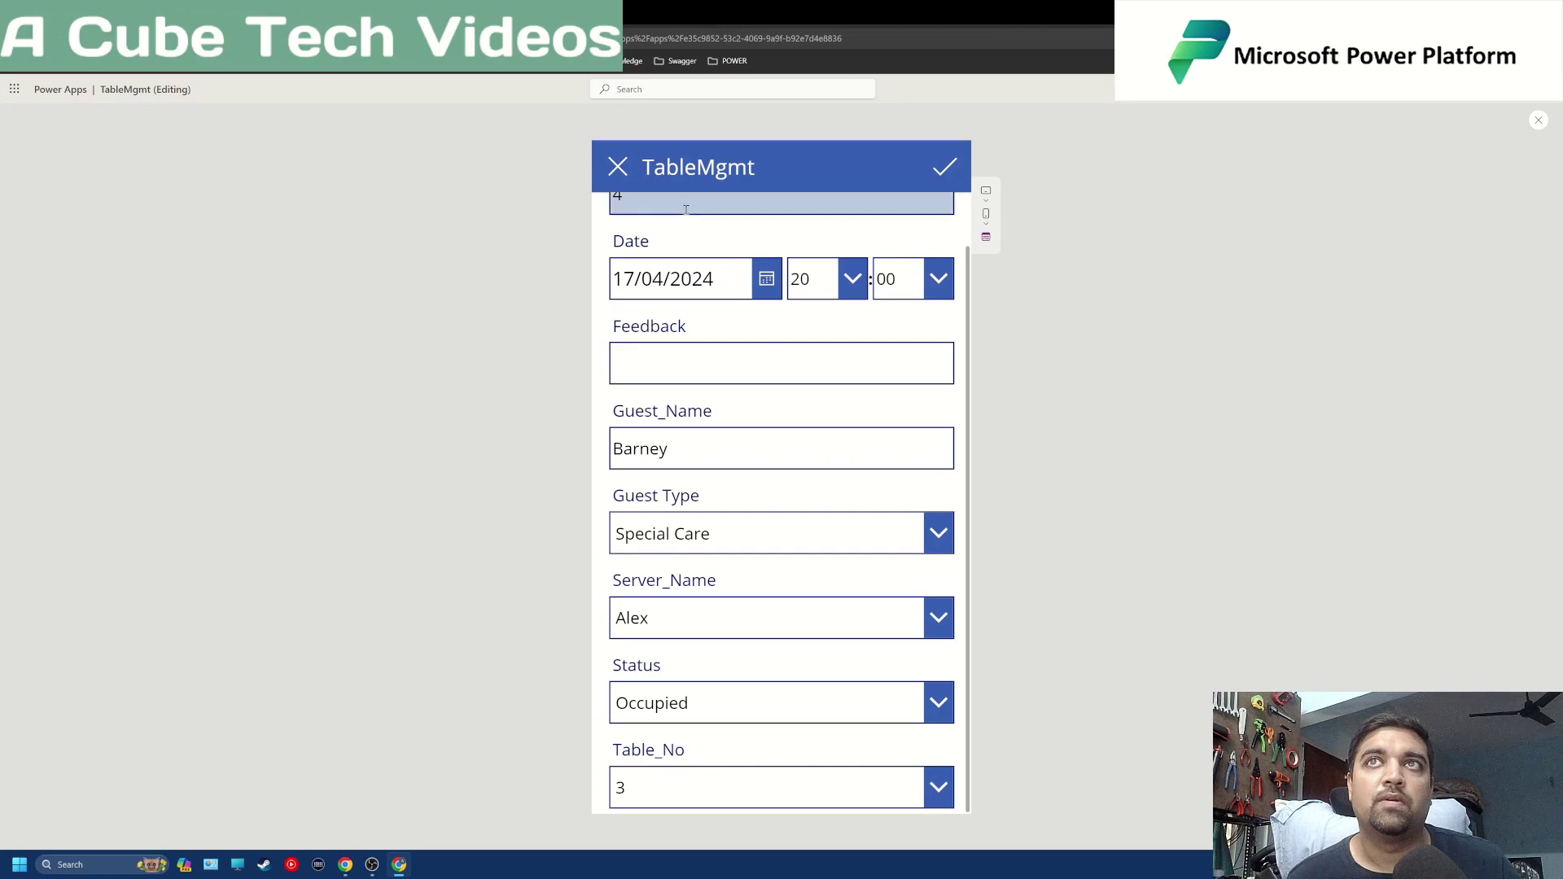
click(959, 167)
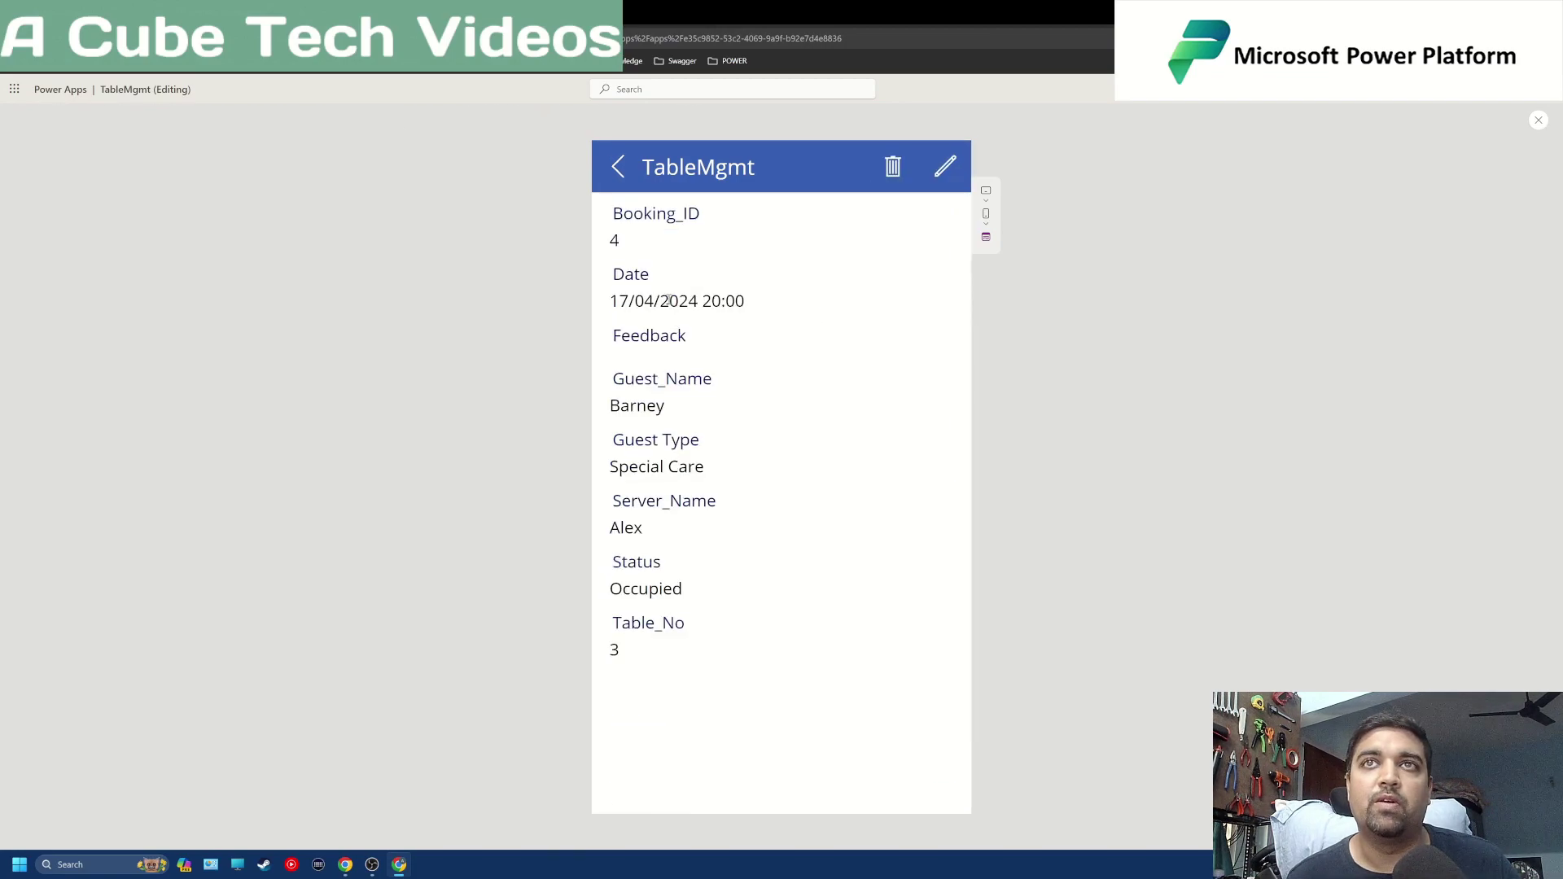
click(627, 179)
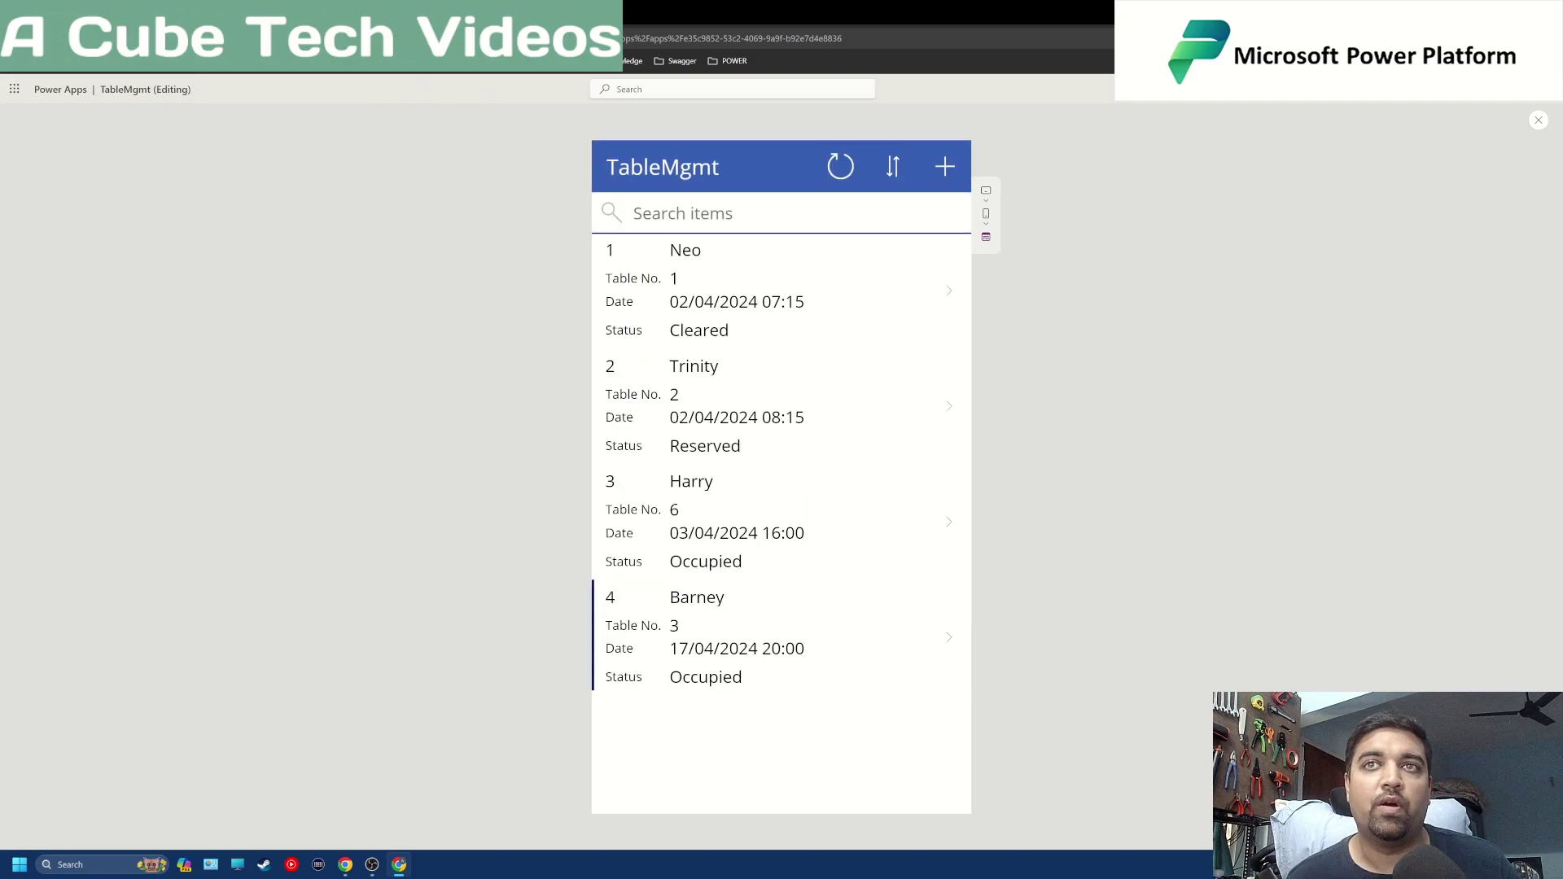
Reload the Excel workbook to check booking 4's Status, and end the app preview.
key(ctrl+Tab)
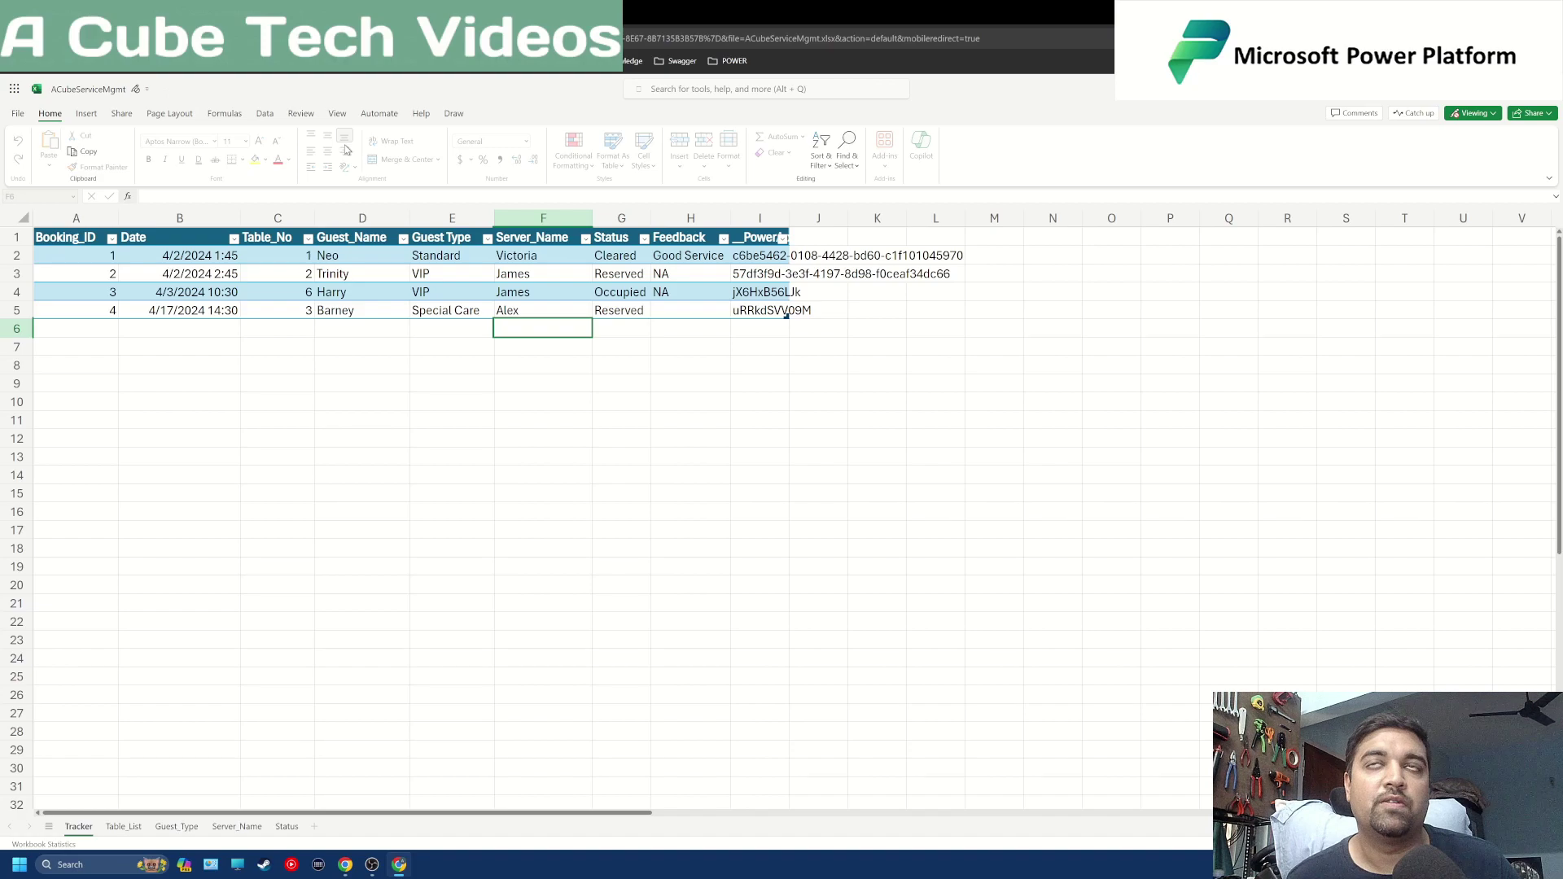
key(F5)
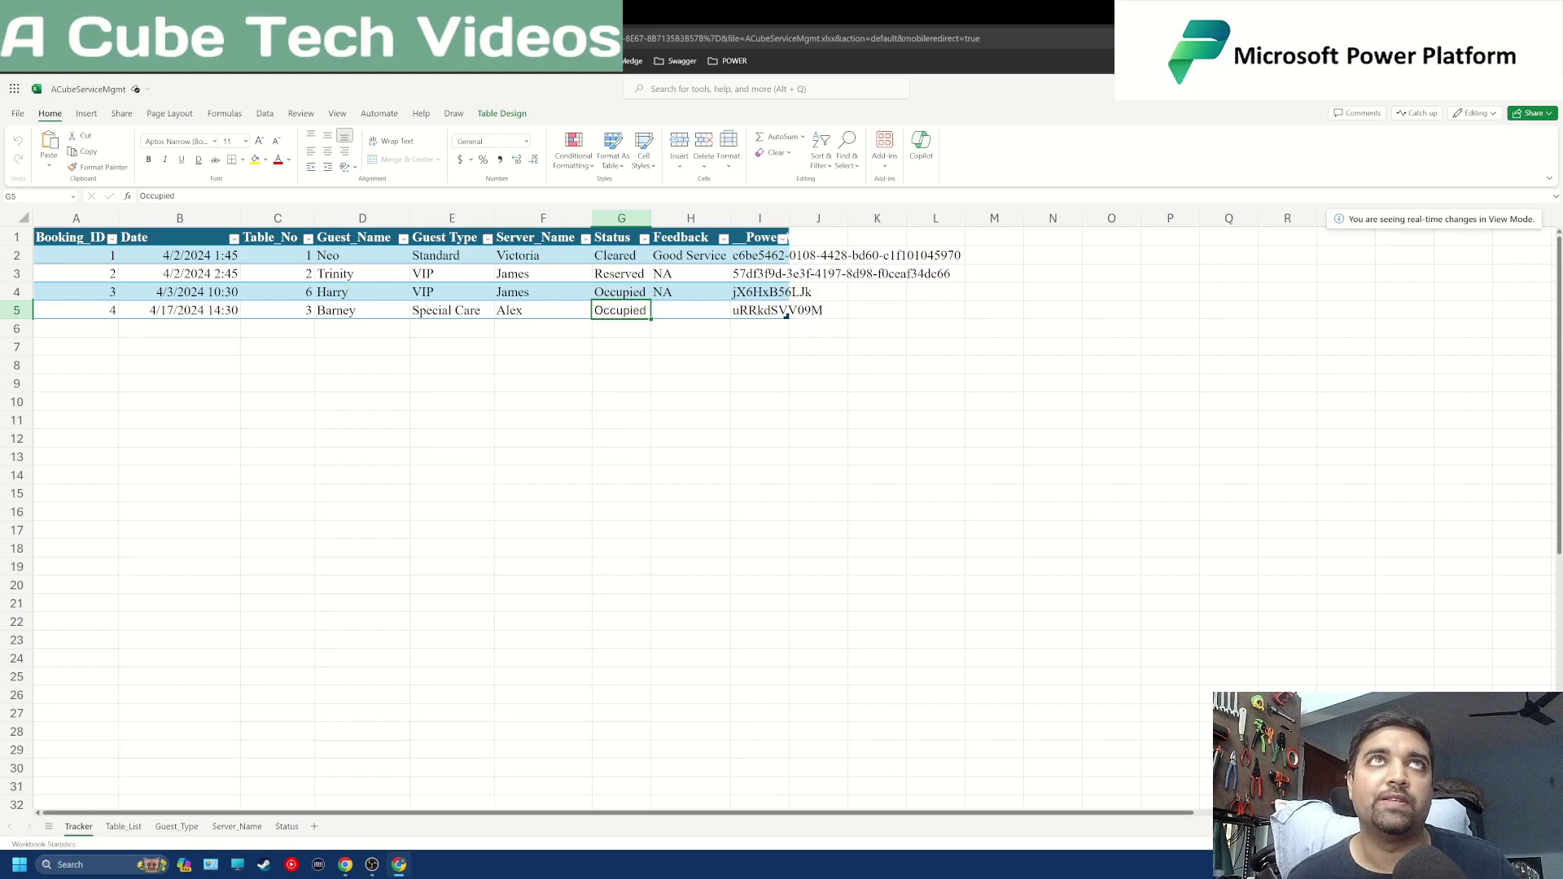
click(293, 13)
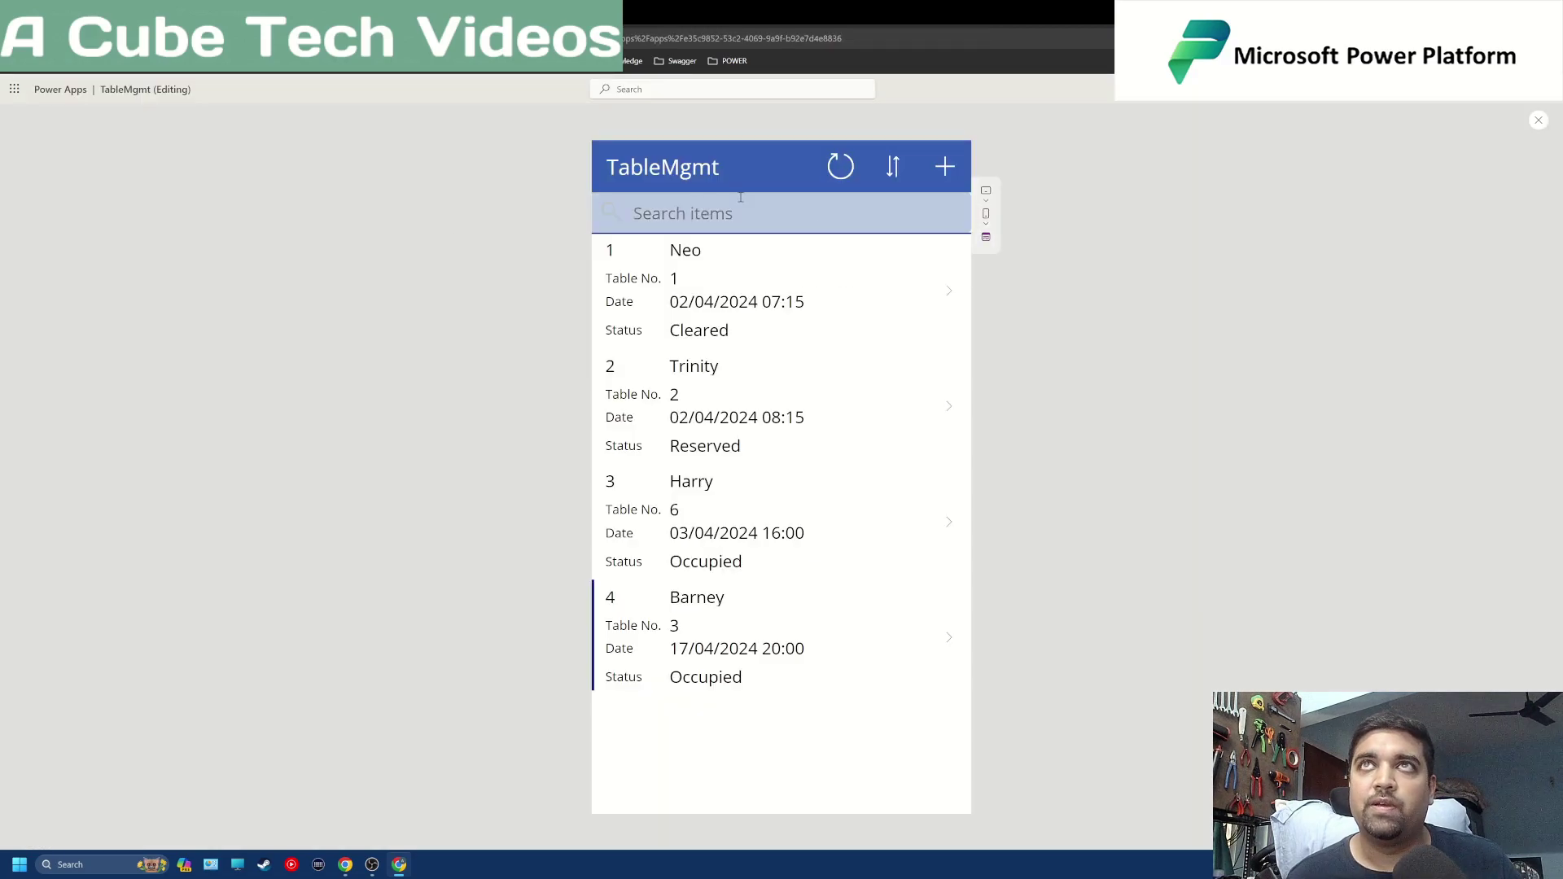
click(1539, 120)
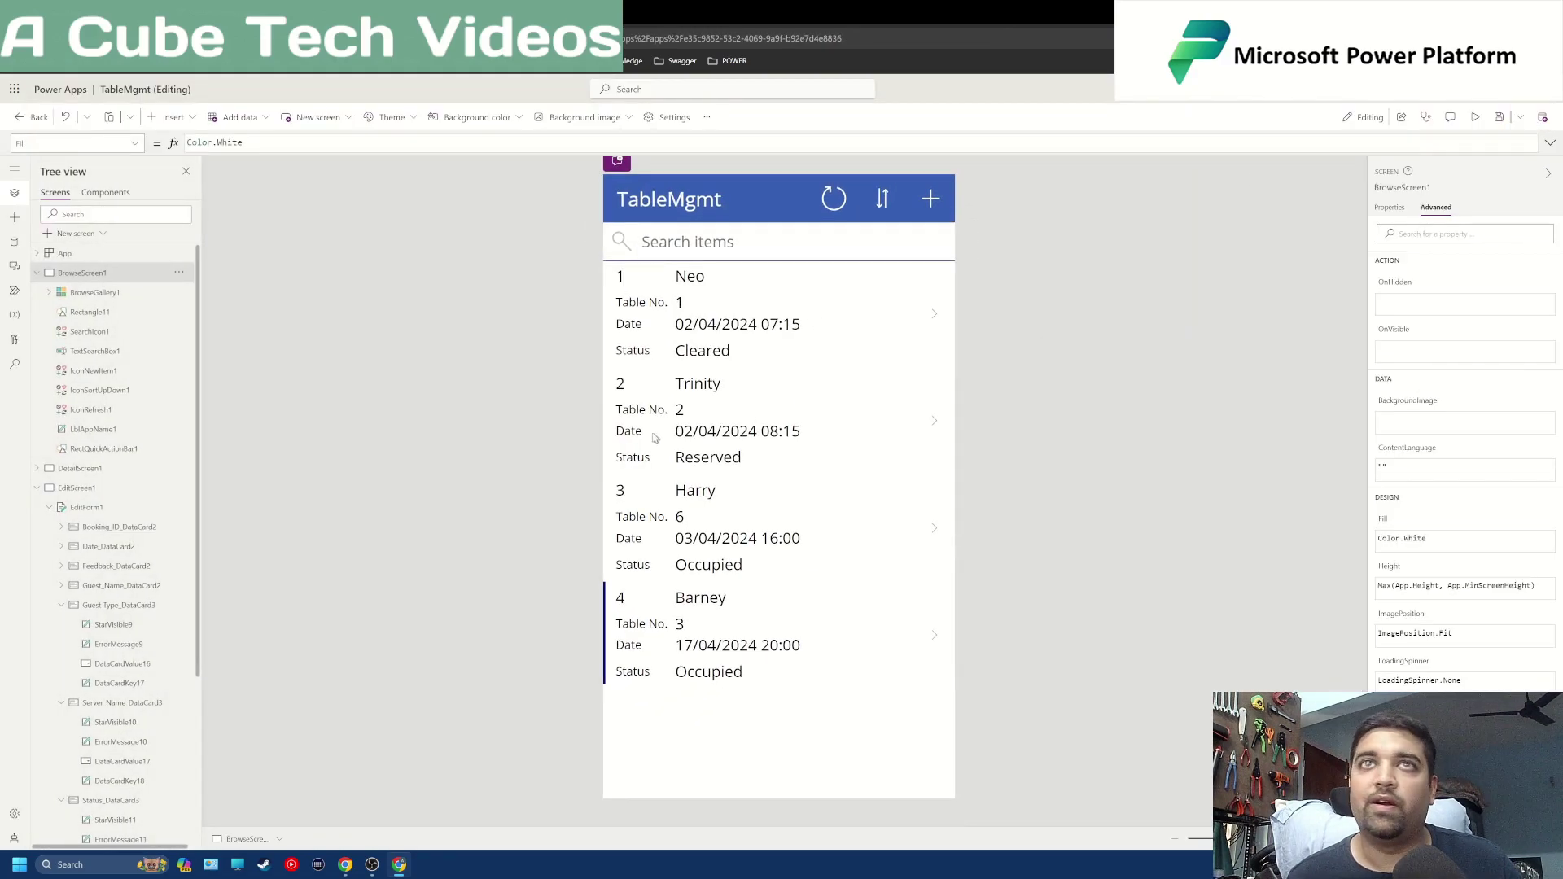
Show EditScreen1 in the editor and inspect the Server_Name dropdown's Items formula and the Booking_ID card.
scroll(145, 601, down, 3)
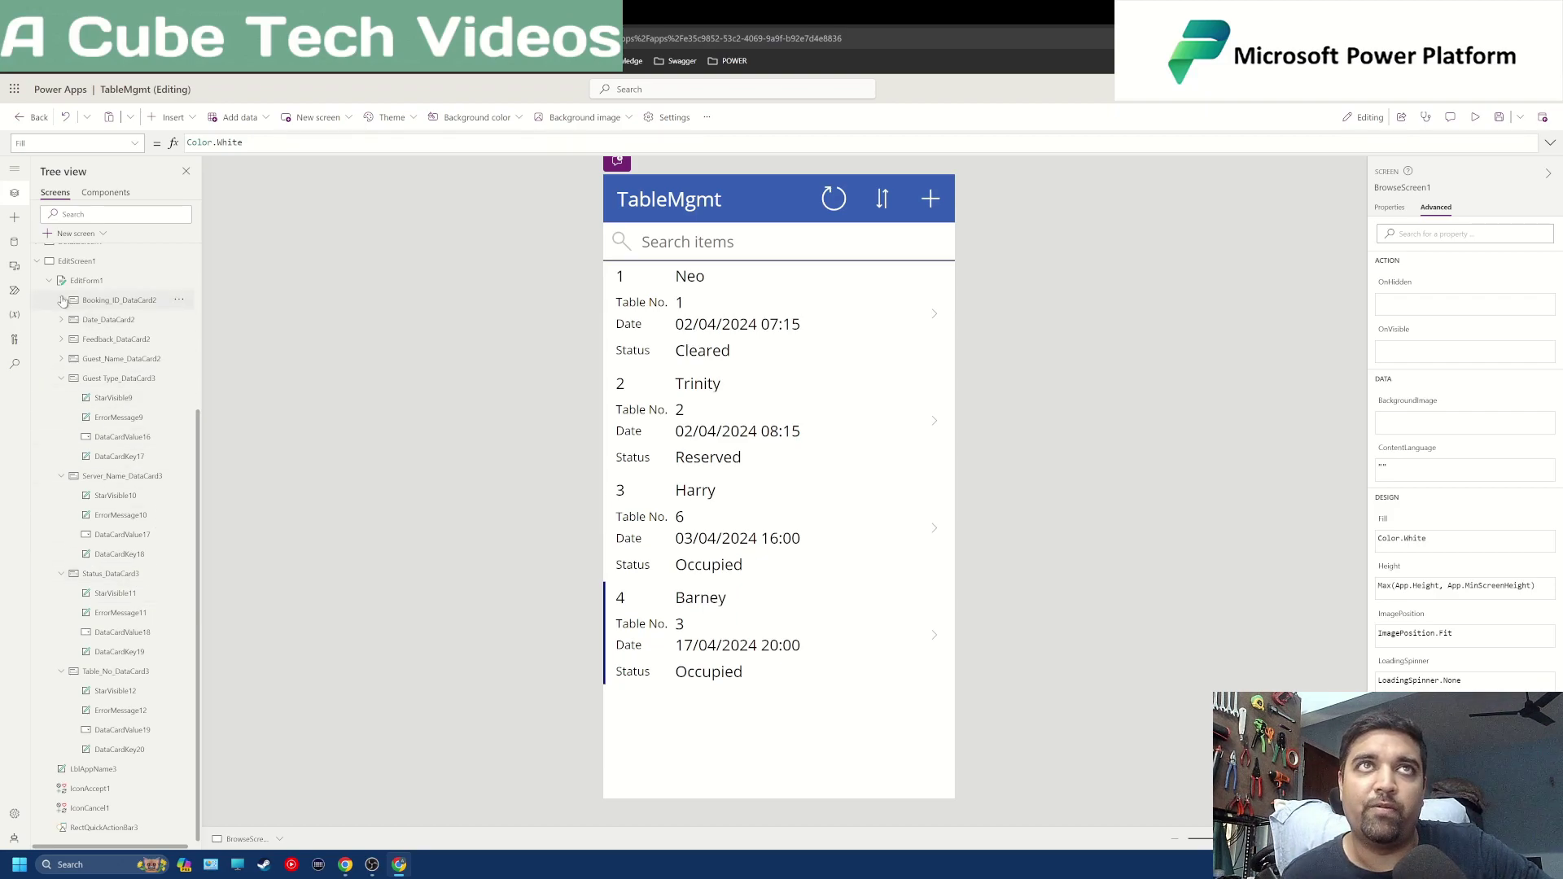
click(37, 262)
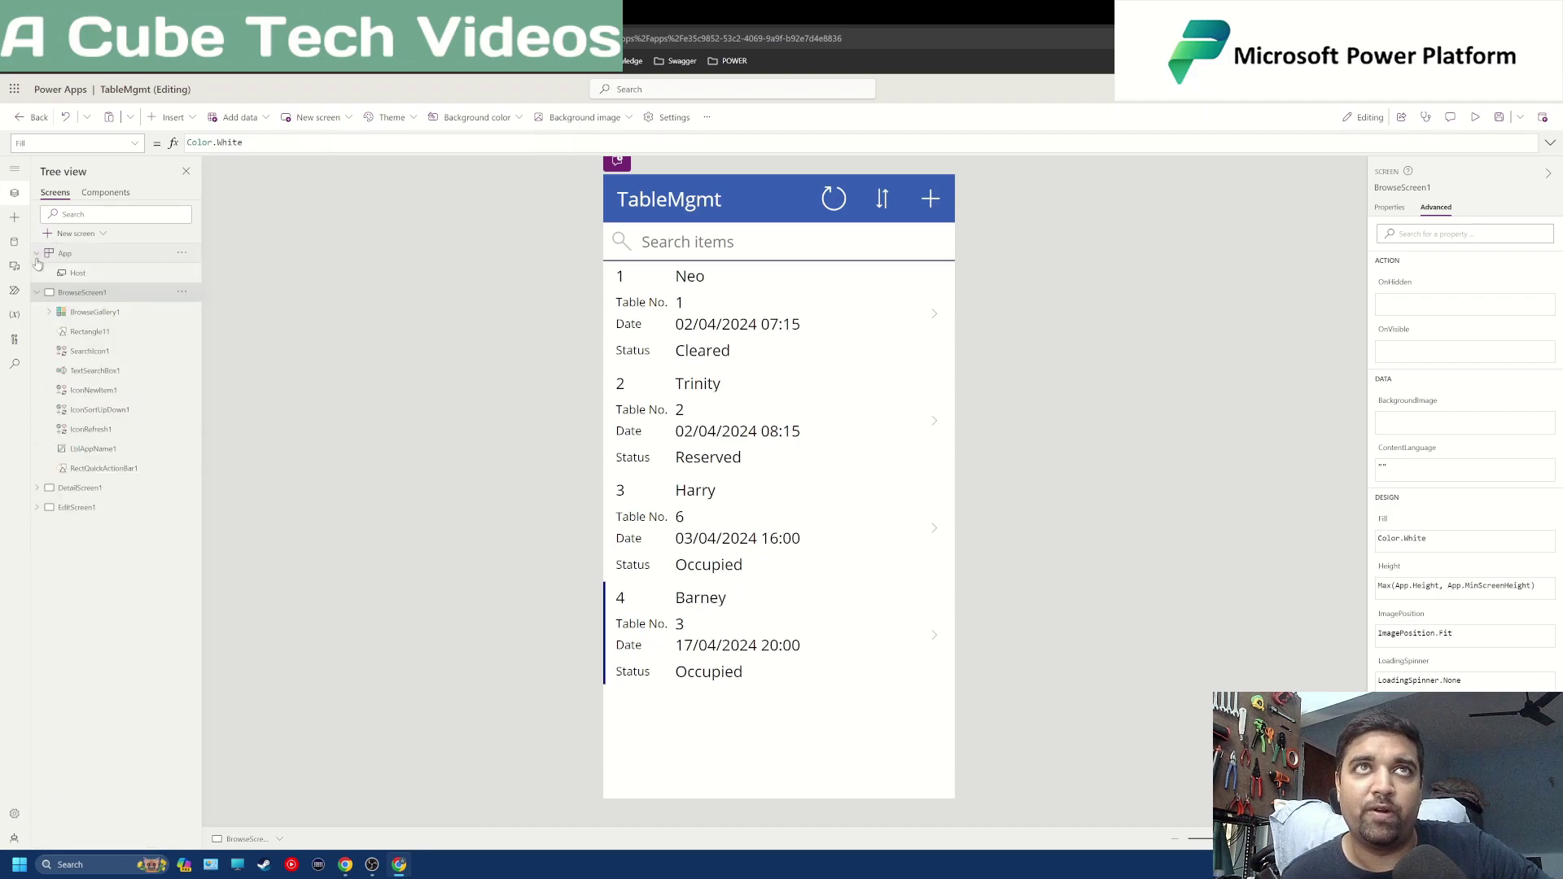
click(85, 510)
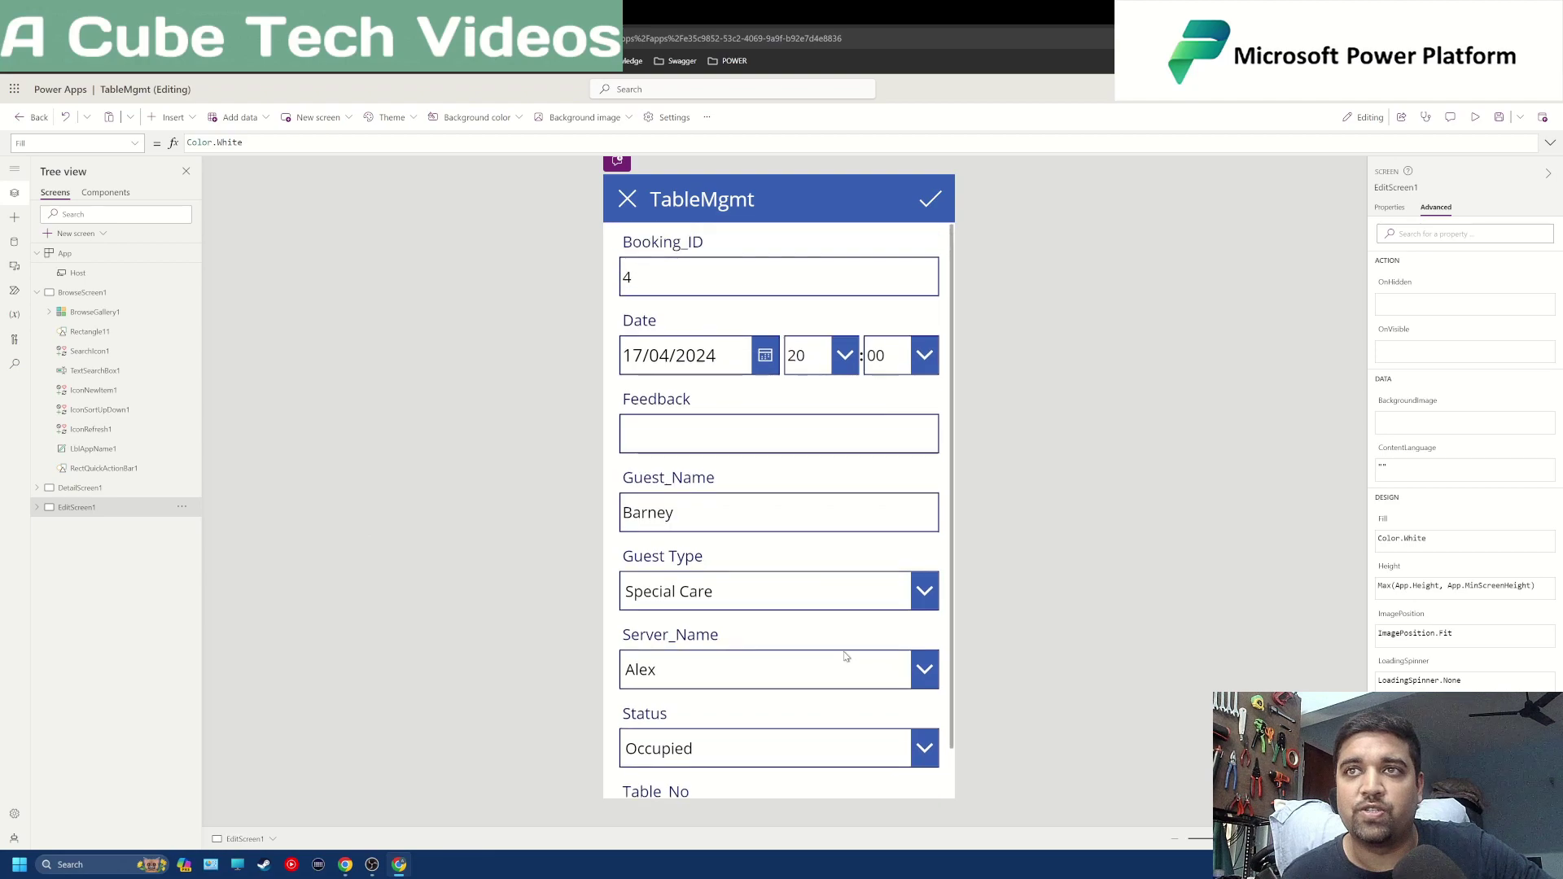
click(788, 657)
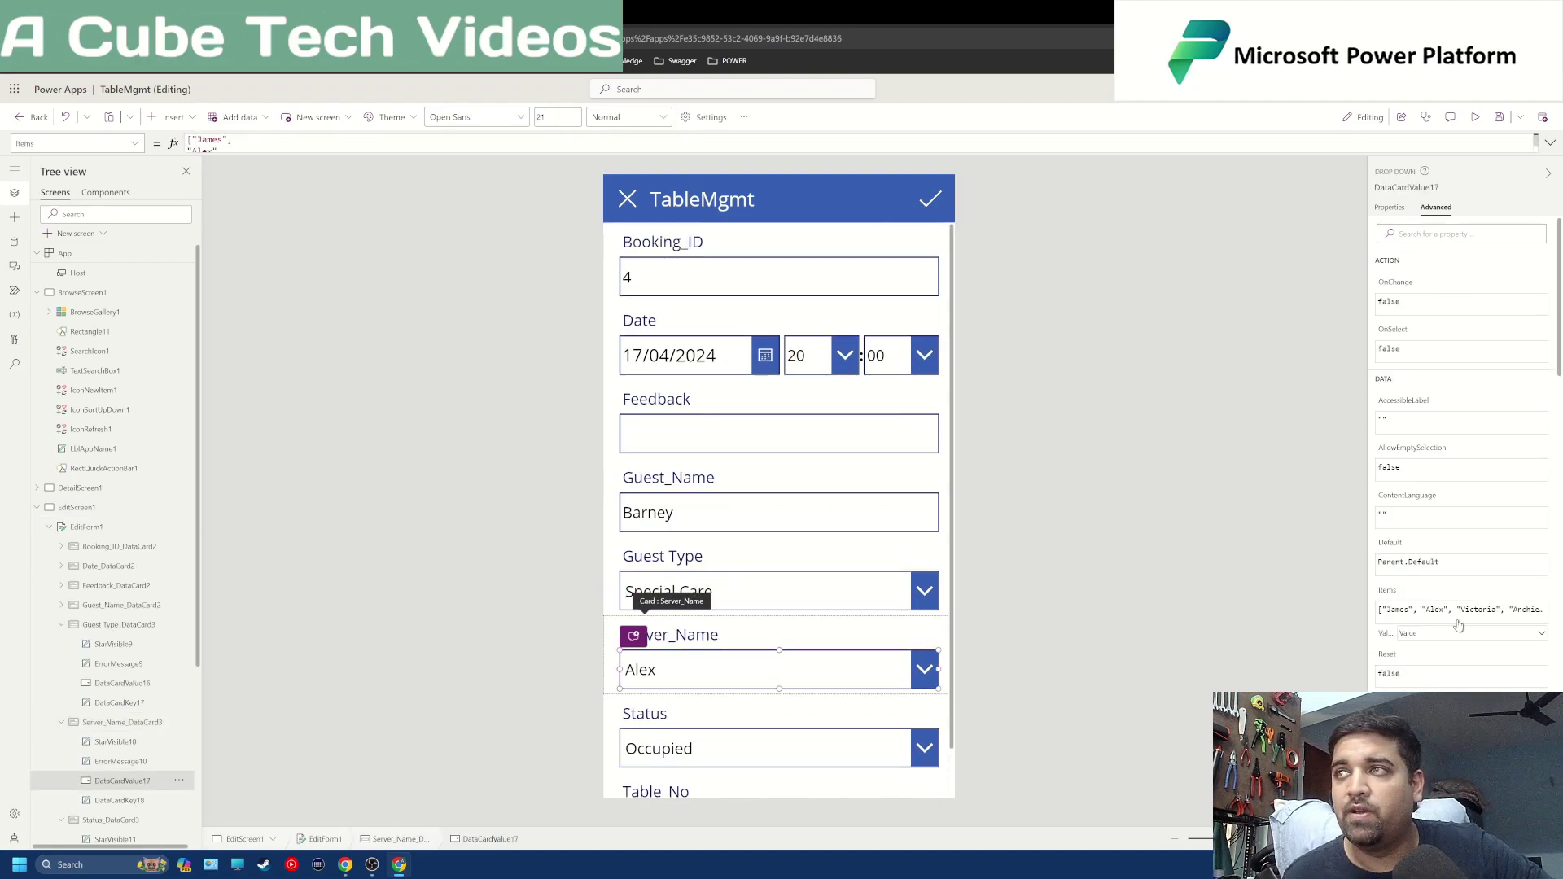
click(1486, 616)
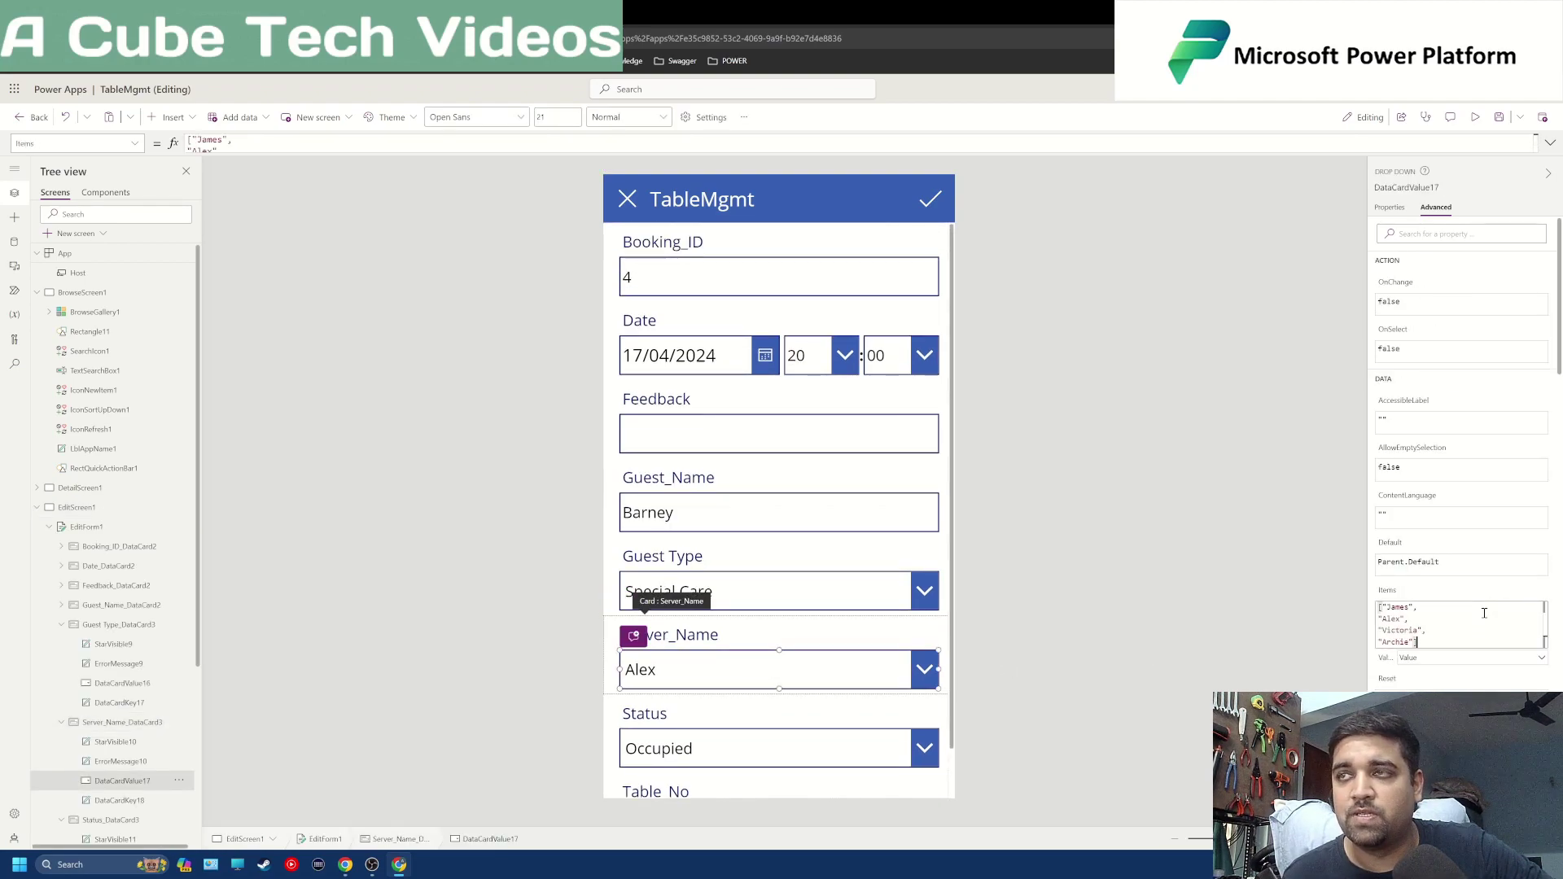
scroll(817, 681, down, 2)
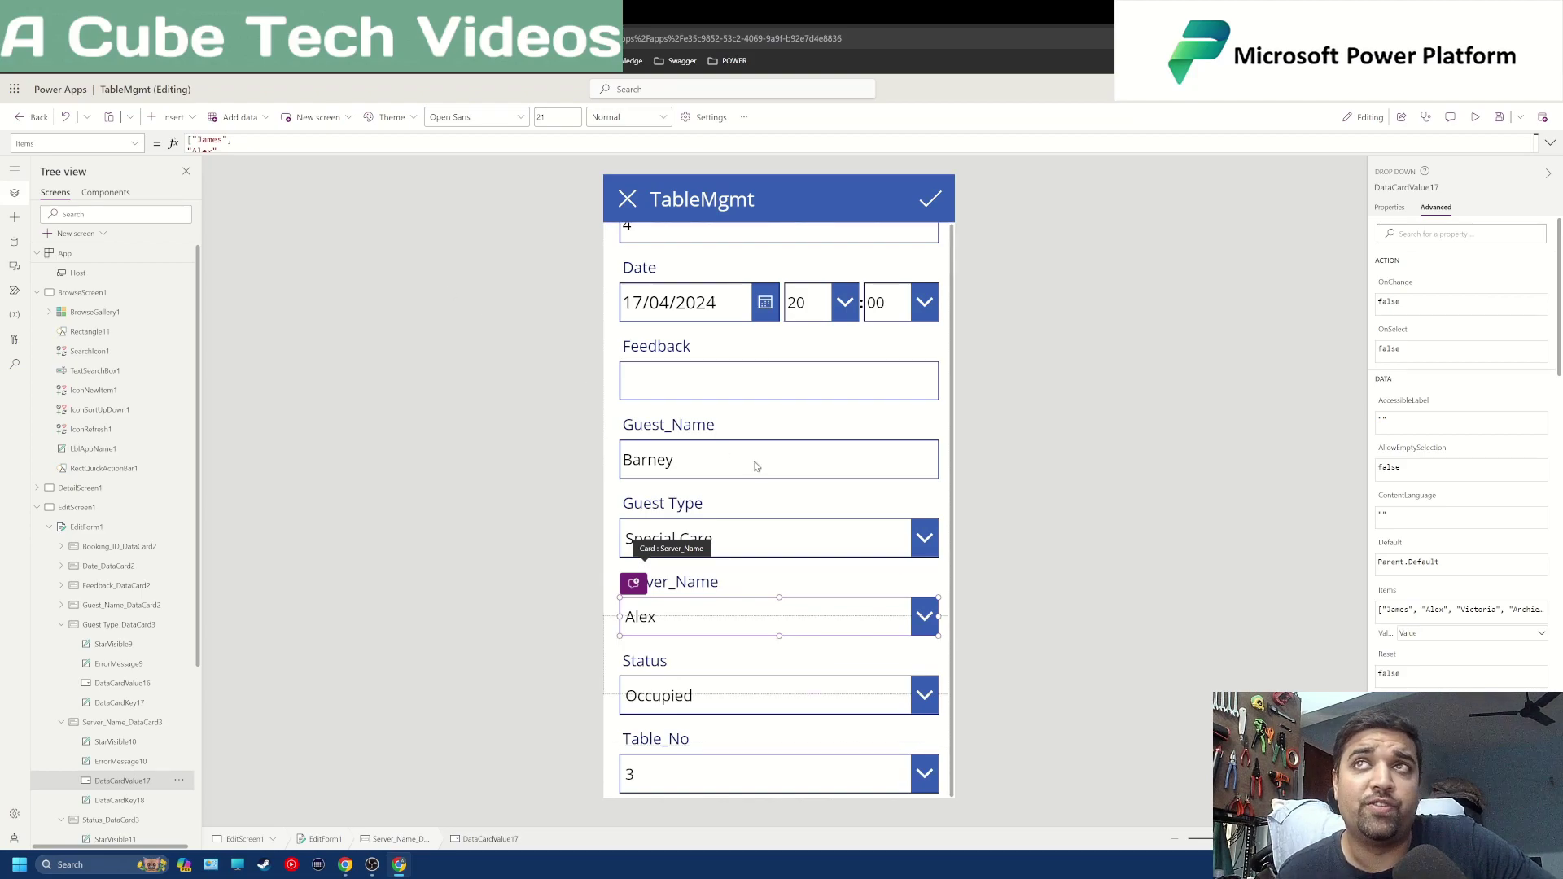
scroll(753, 466, up, 1)
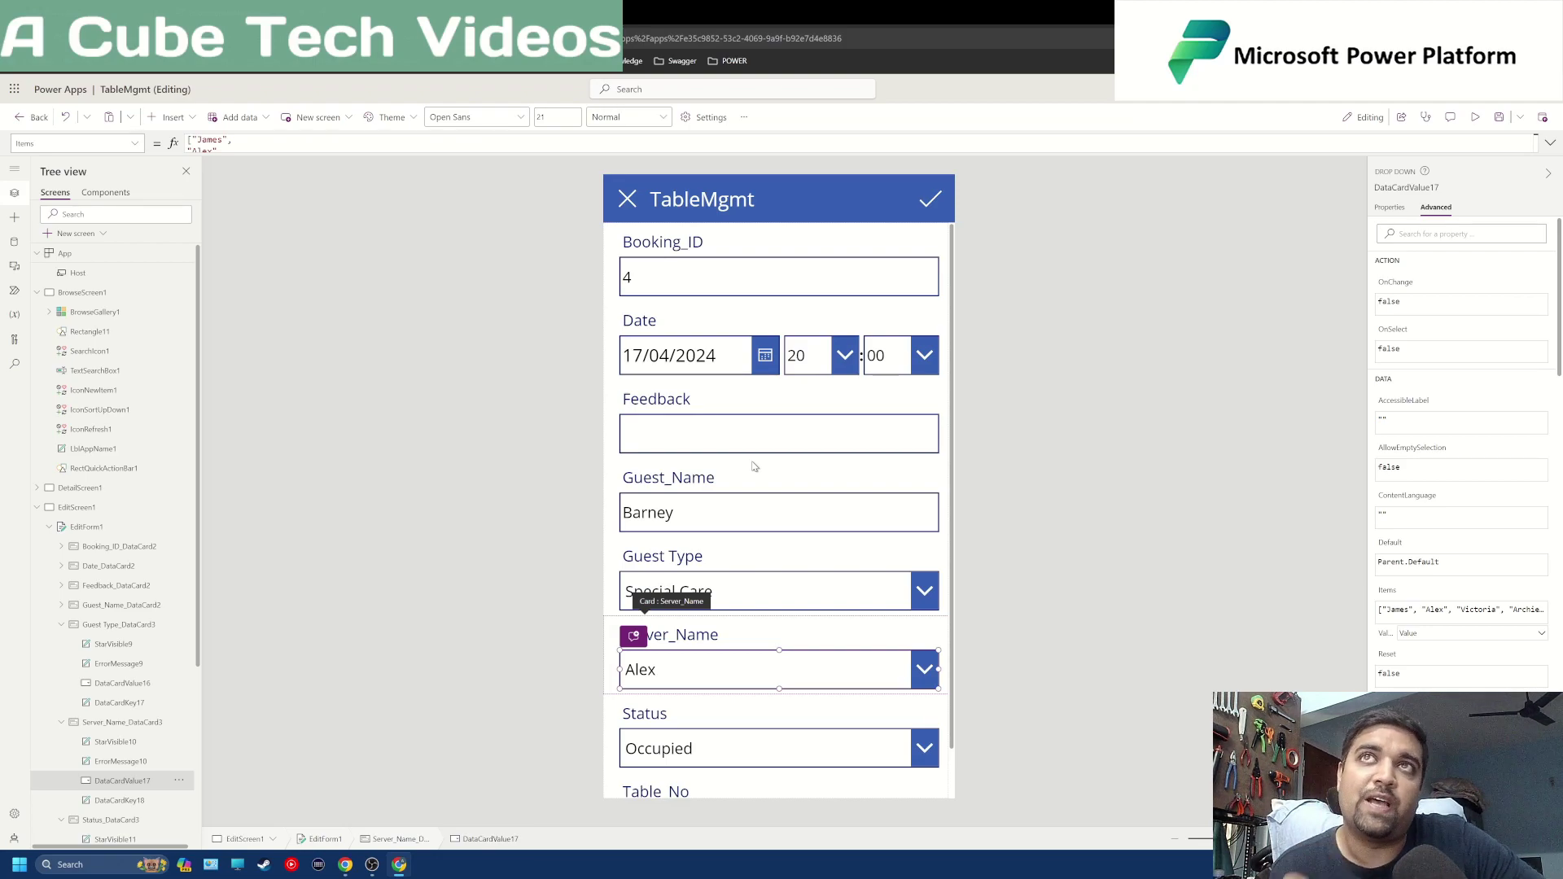
click(765, 274)
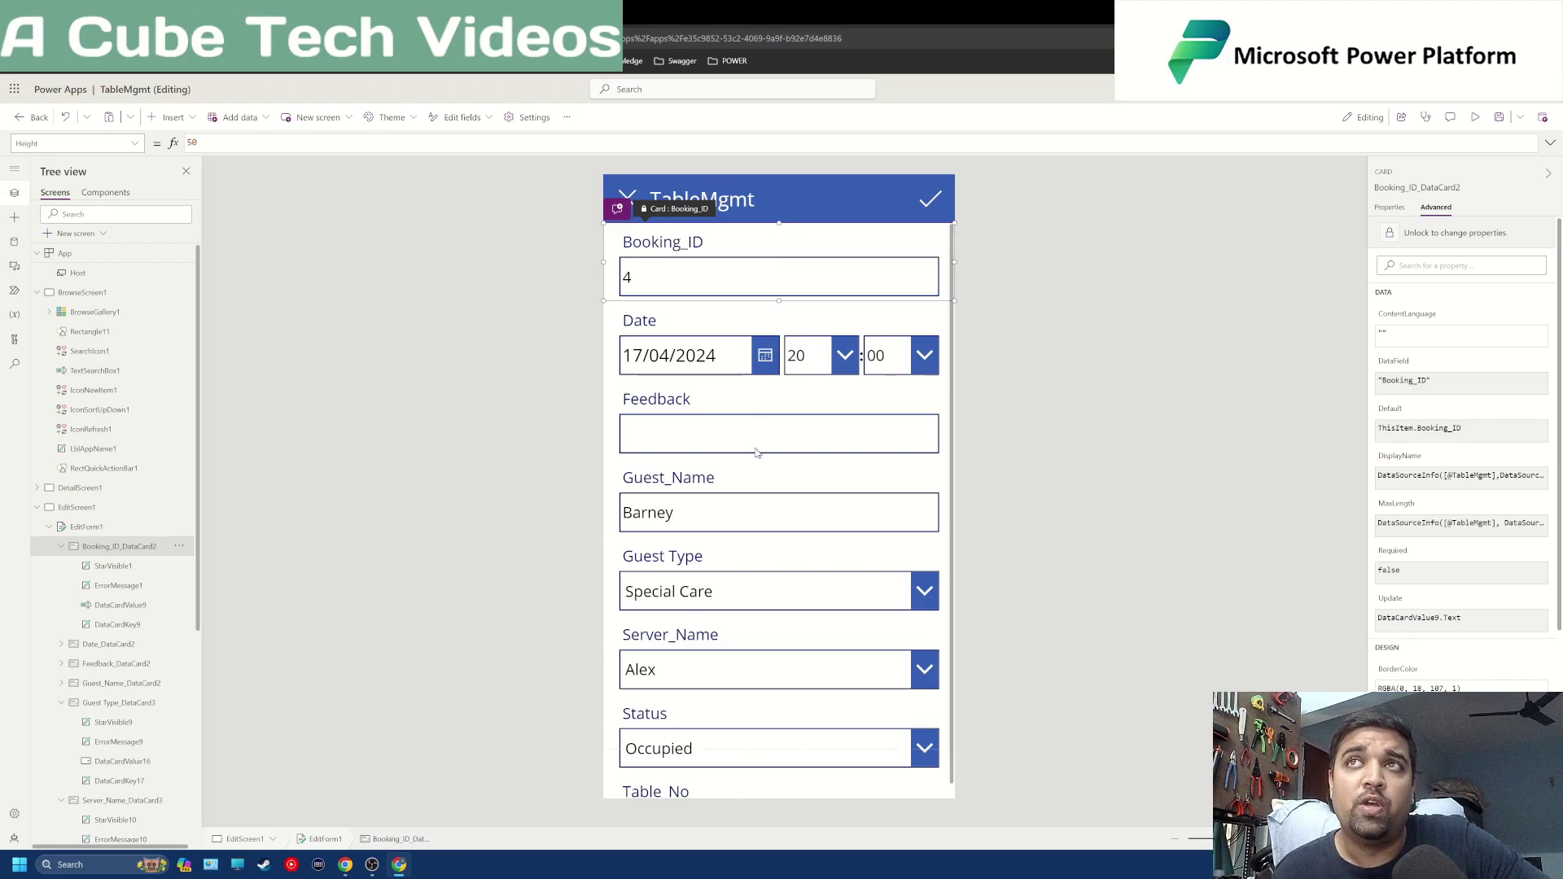
scroll(757, 411, down, 1)
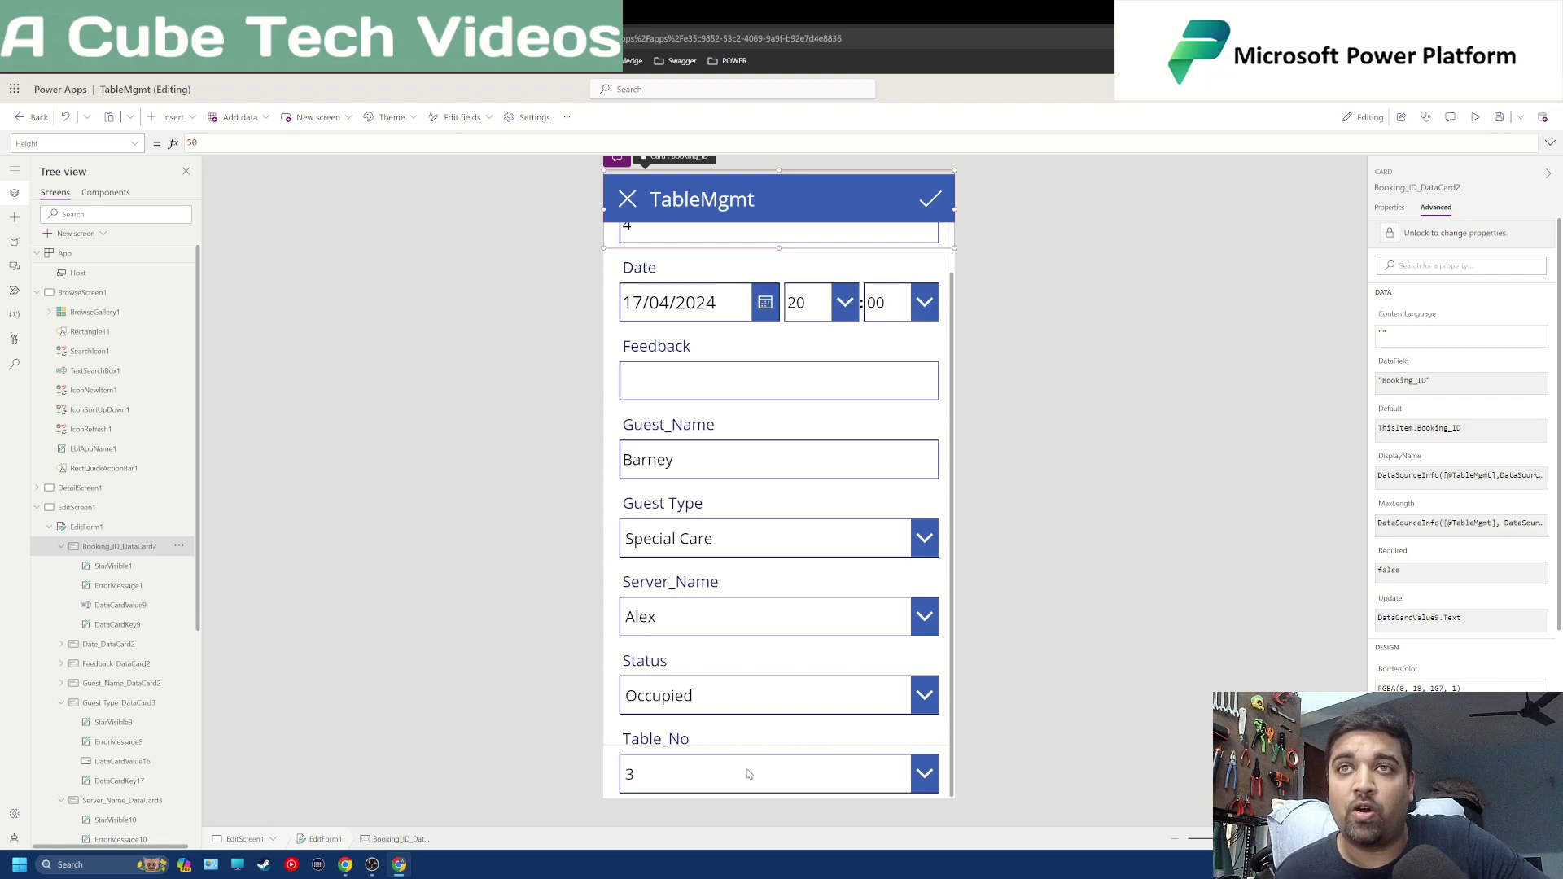